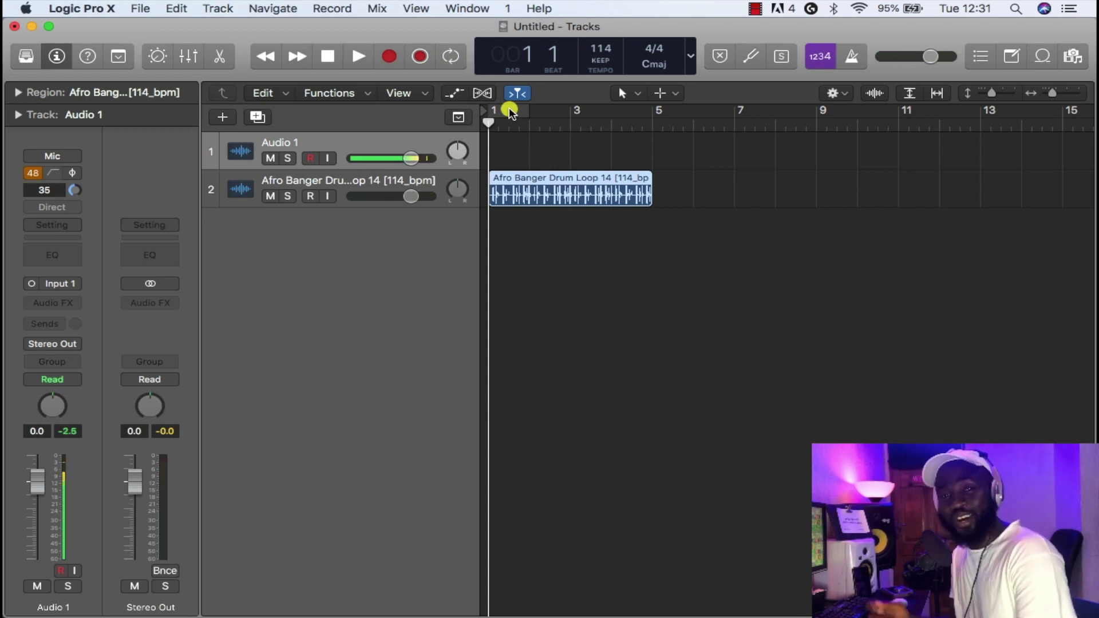
pyautogui.moveTo(511, 112); pyautogui.dragTo(645, 136)
pyautogui.press('c')
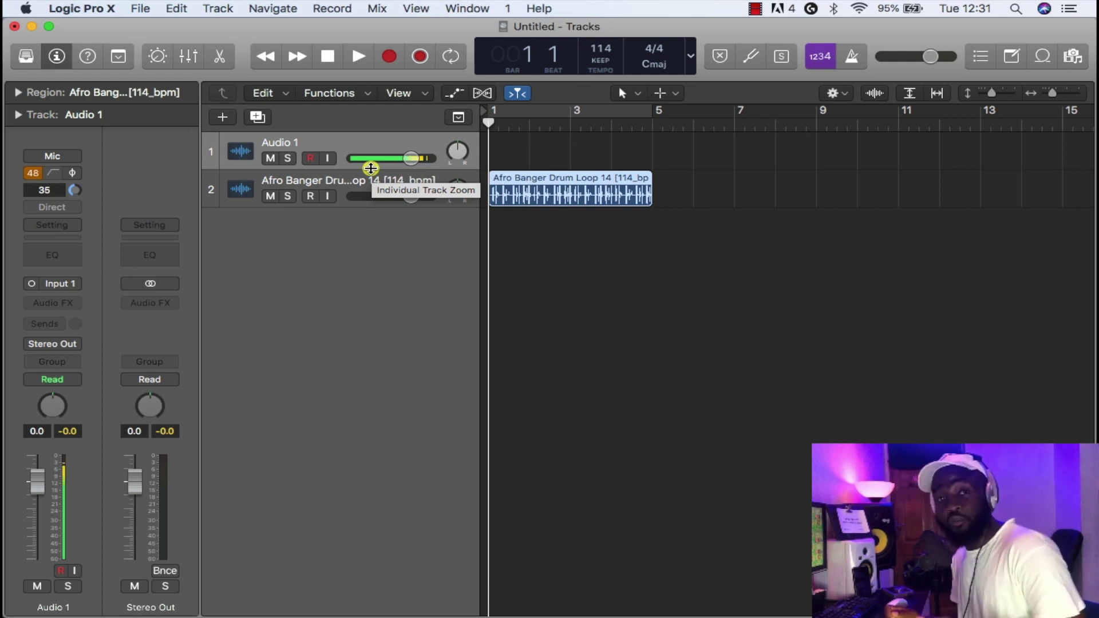
pyautogui.click(342, 181)
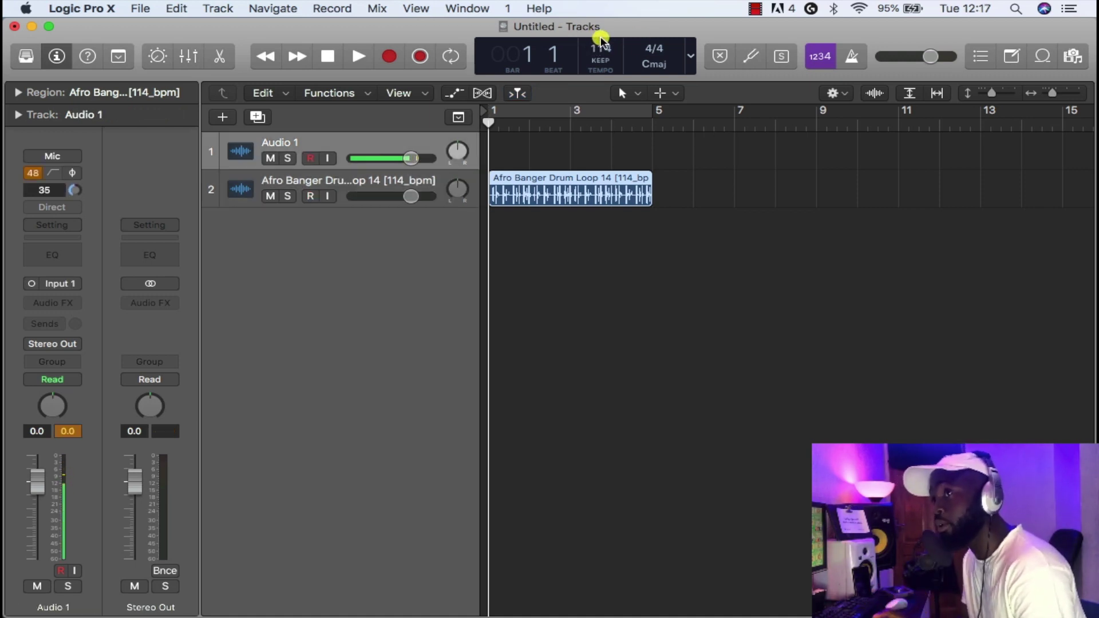
pyautogui.click(387, 188)
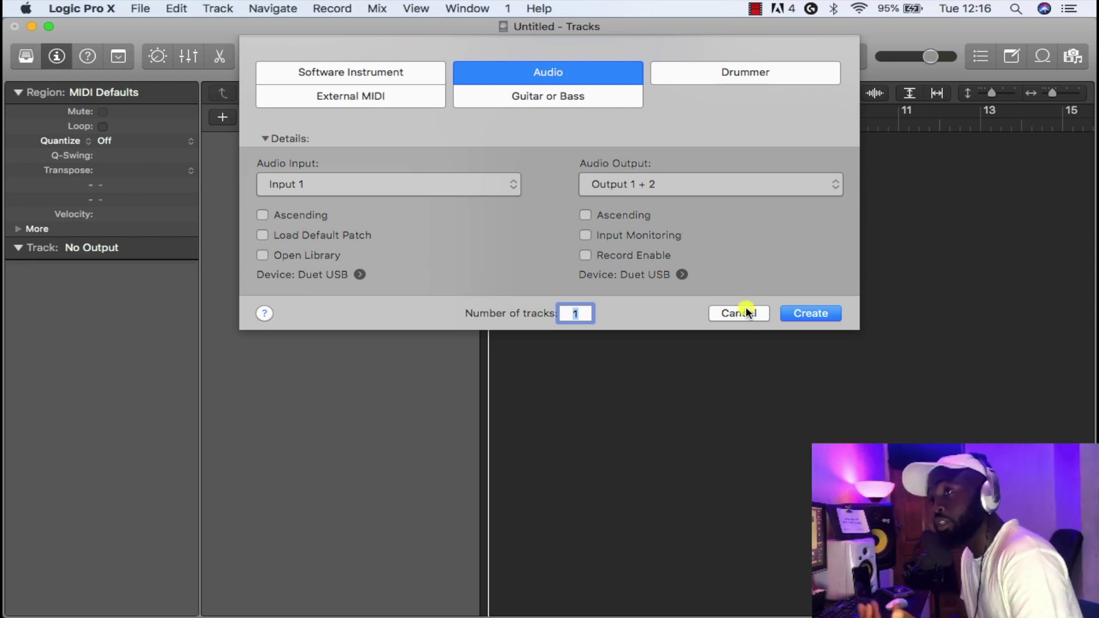
# - Create one audio track and add Afro Banger Drum Loop 14 [114_bpm].wav from the Desktop at bar 1, importing its tempo information
pyautogui.click(801, 313)
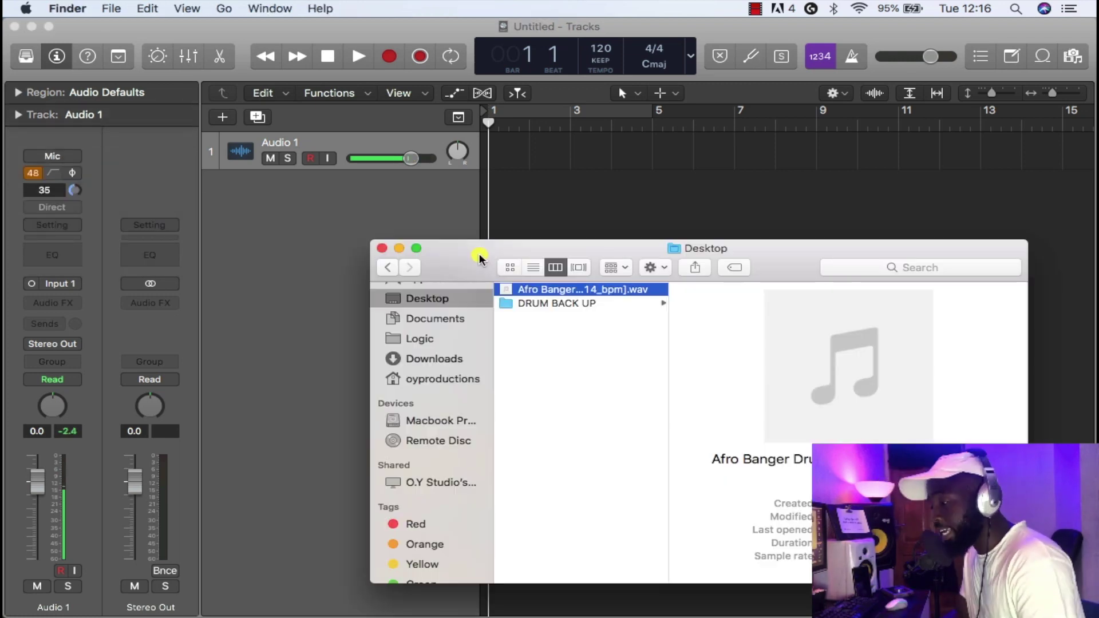
pyautogui.moveTo(480, 254); pyautogui.dragTo(611, 296)
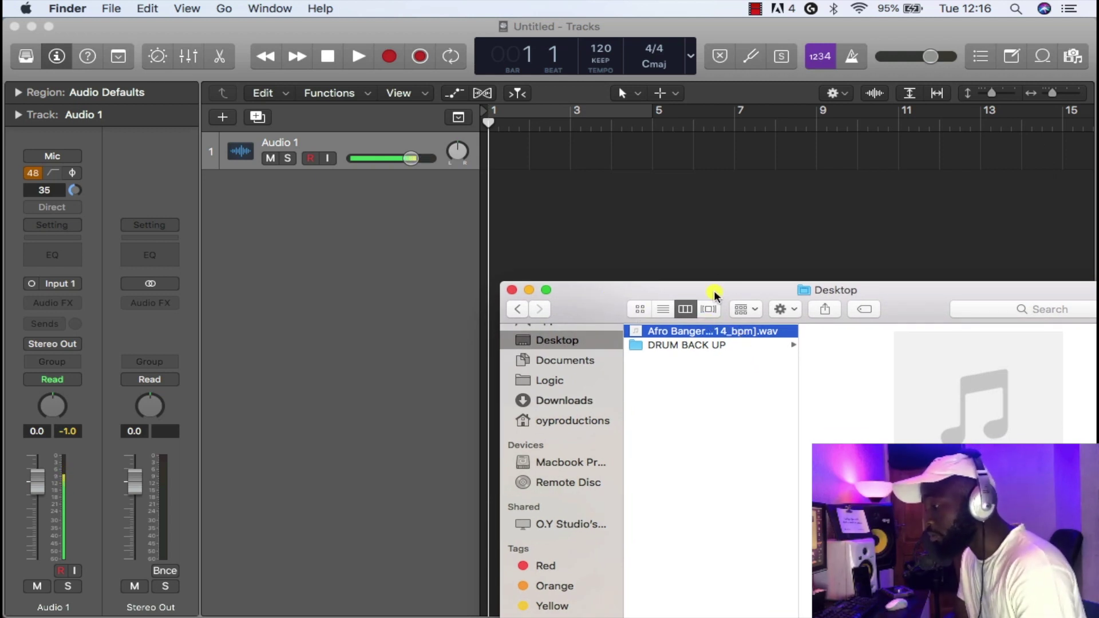
pyautogui.moveTo(713, 290); pyautogui.dragTo(384, 160)
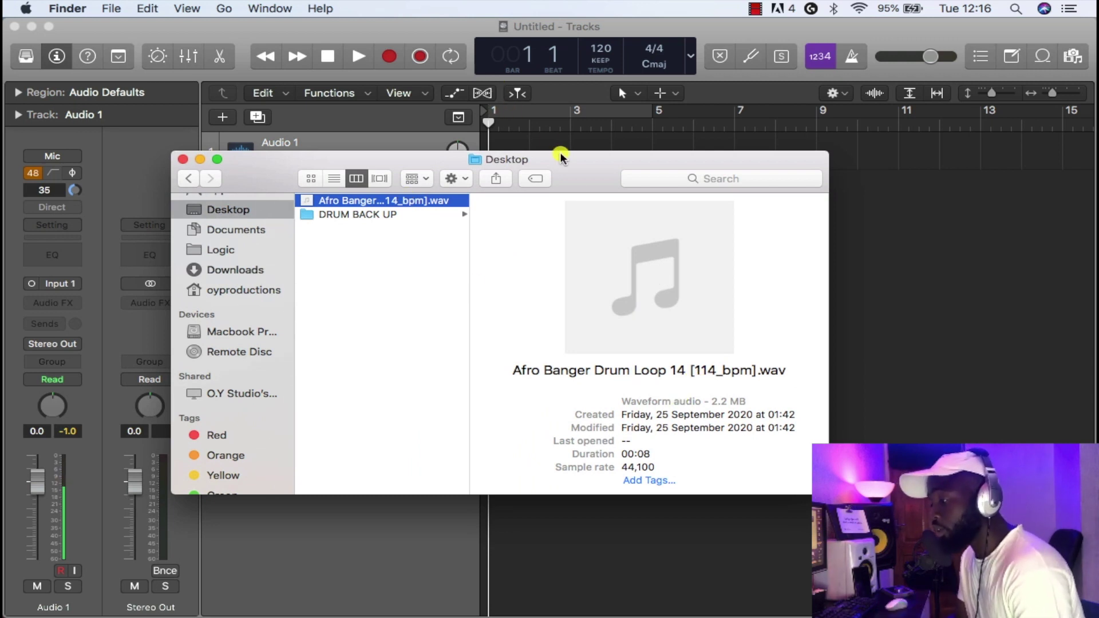
pyautogui.moveTo(560, 155); pyautogui.dragTo(638, 157)
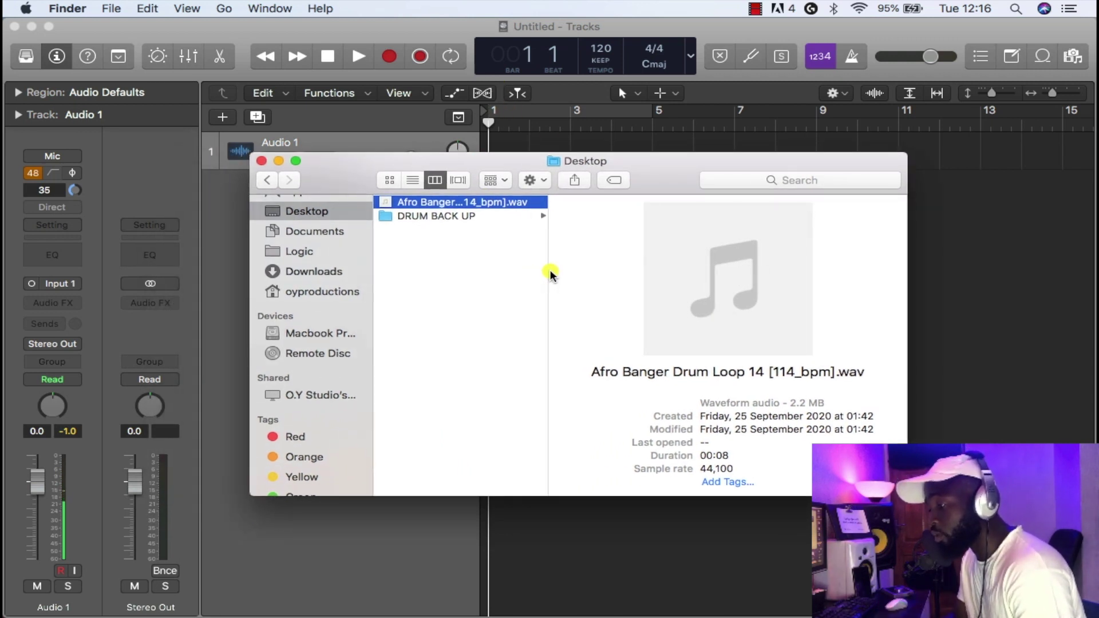
pyautogui.moveTo(307, 182); pyautogui.dragTo(405, 262)
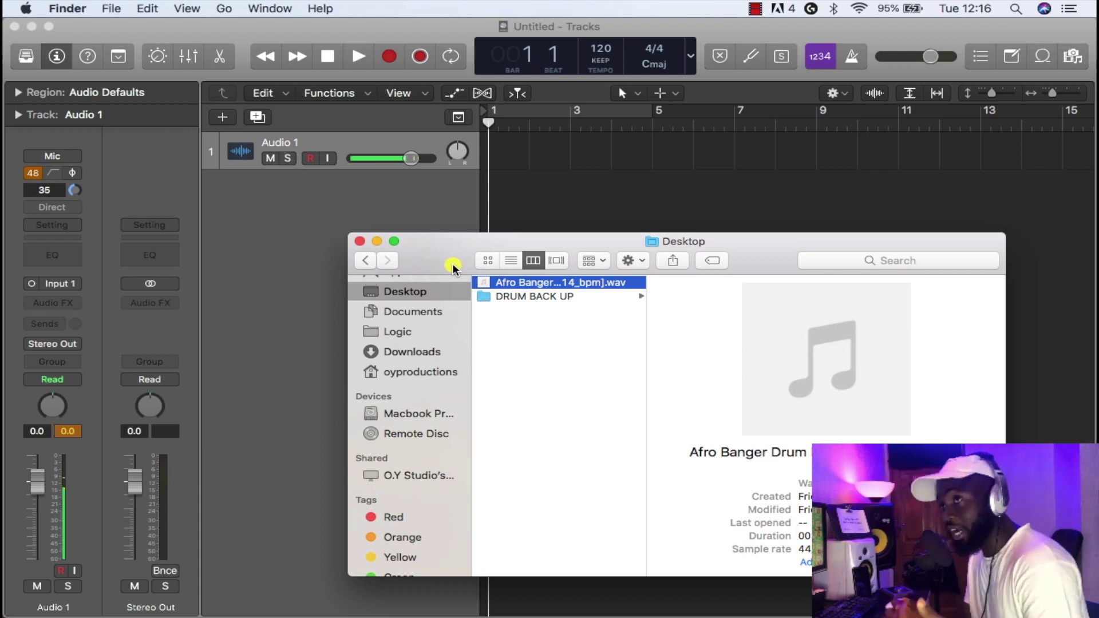
pyautogui.moveTo(438, 260); pyautogui.dragTo(491, 198)
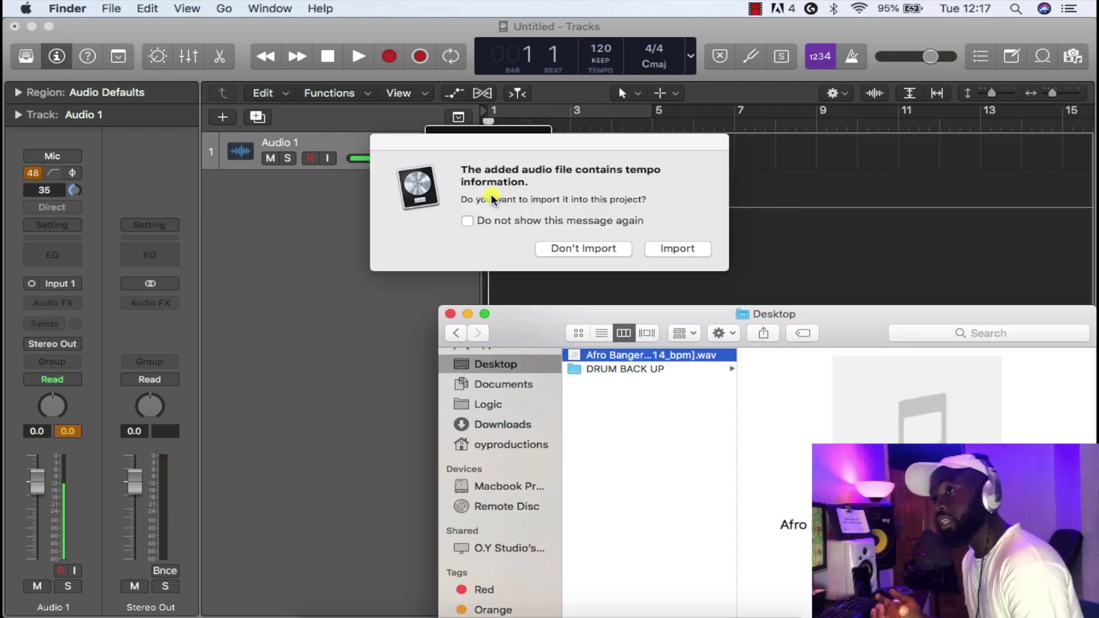
pyautogui.click(671, 247)
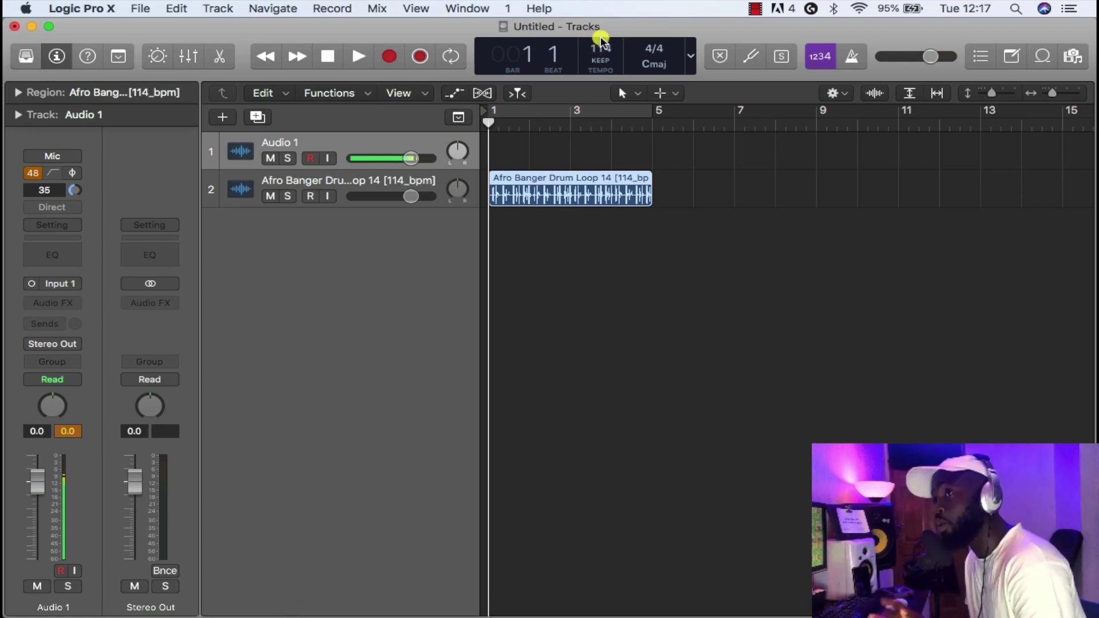
# - Play the drum loop with cycle mode on over bars 1 to 5, turn cycling off and return the playhead to the start
pyautogui.click(380, 184)
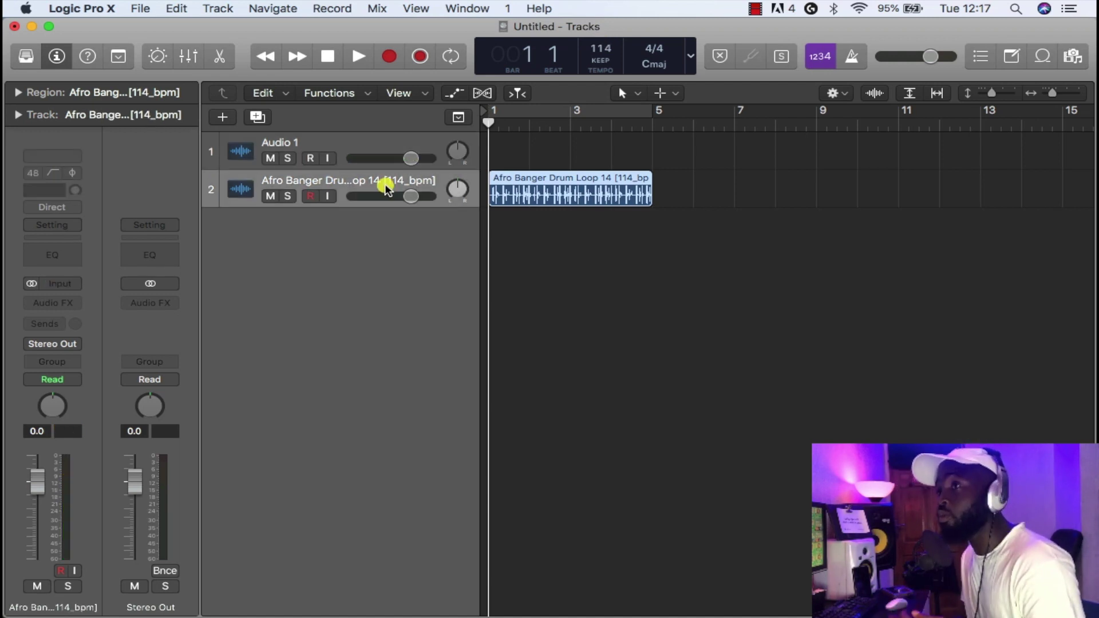
pyautogui.press('c')
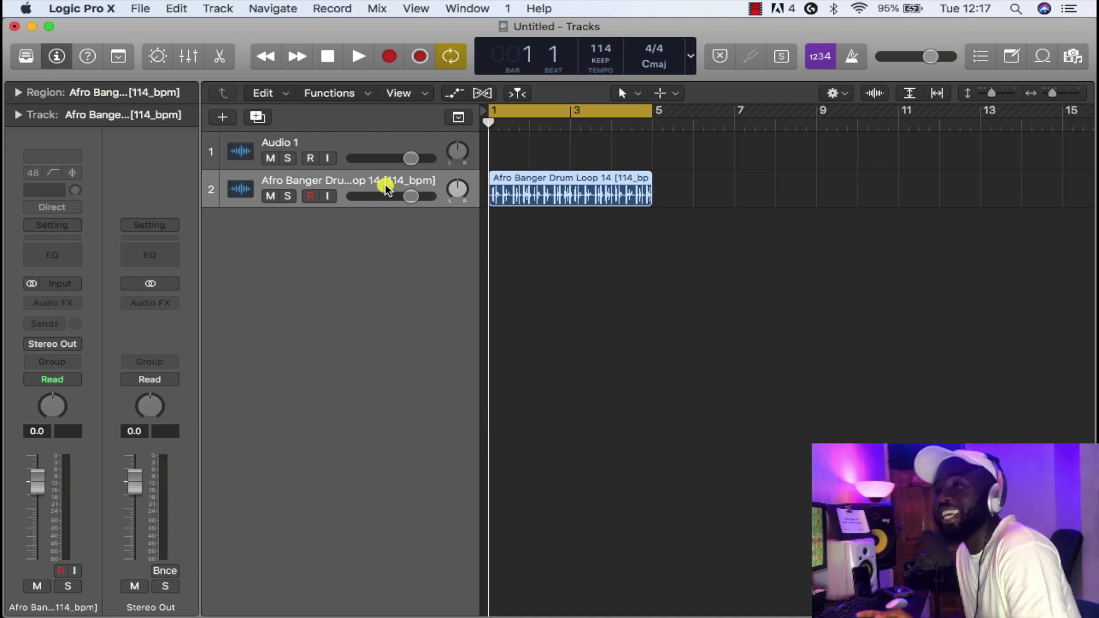
pyautogui.press('space')
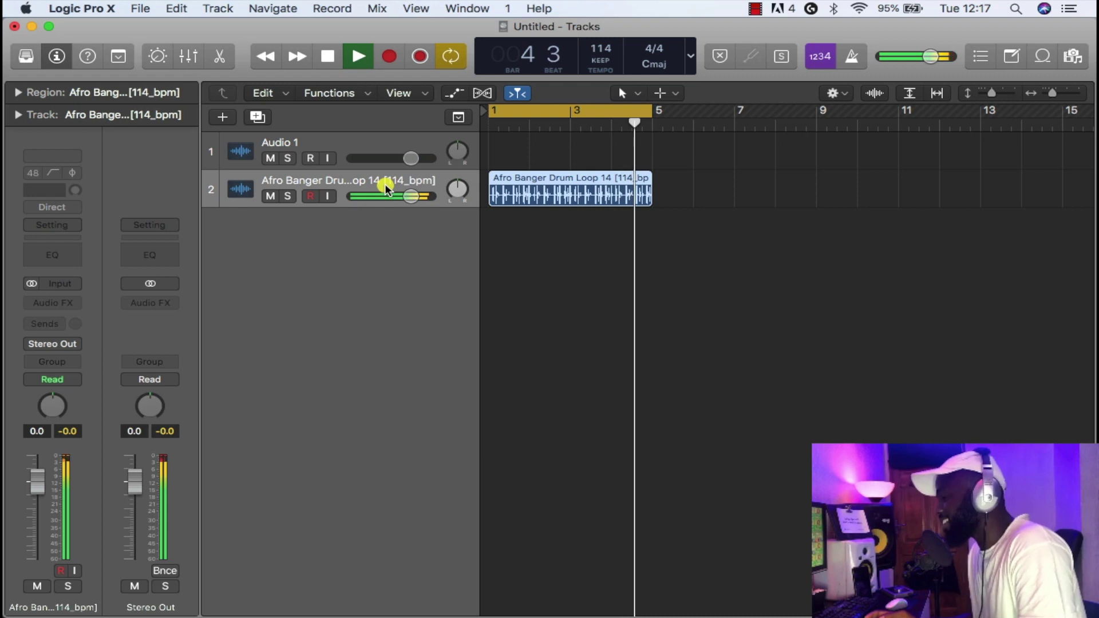
pyautogui.press('space')
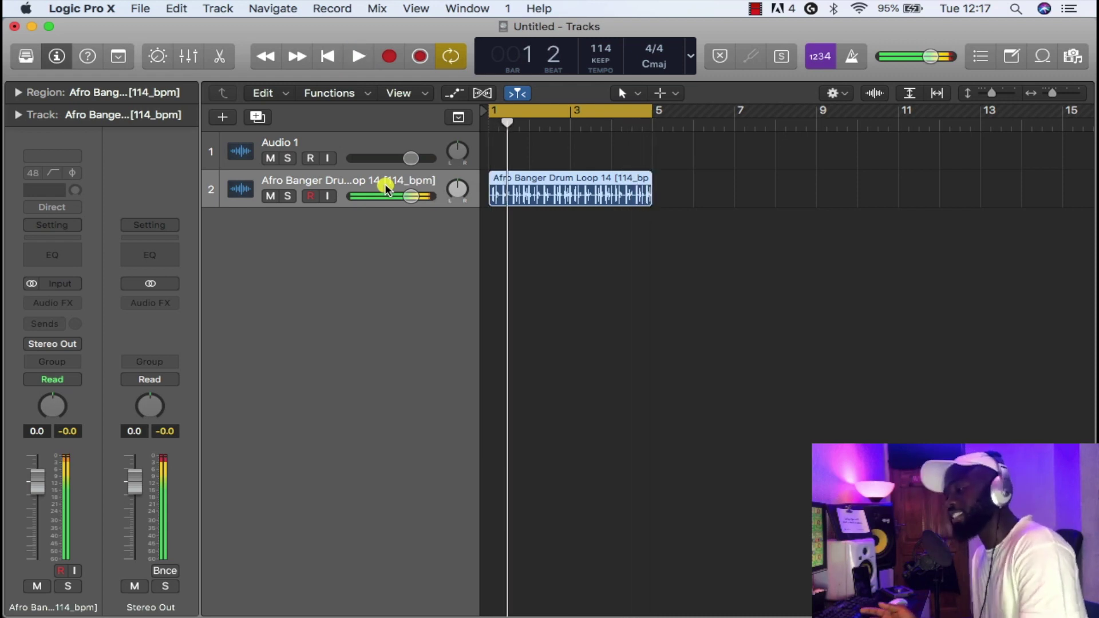
pyautogui.press('c')
pyautogui.press('Return')
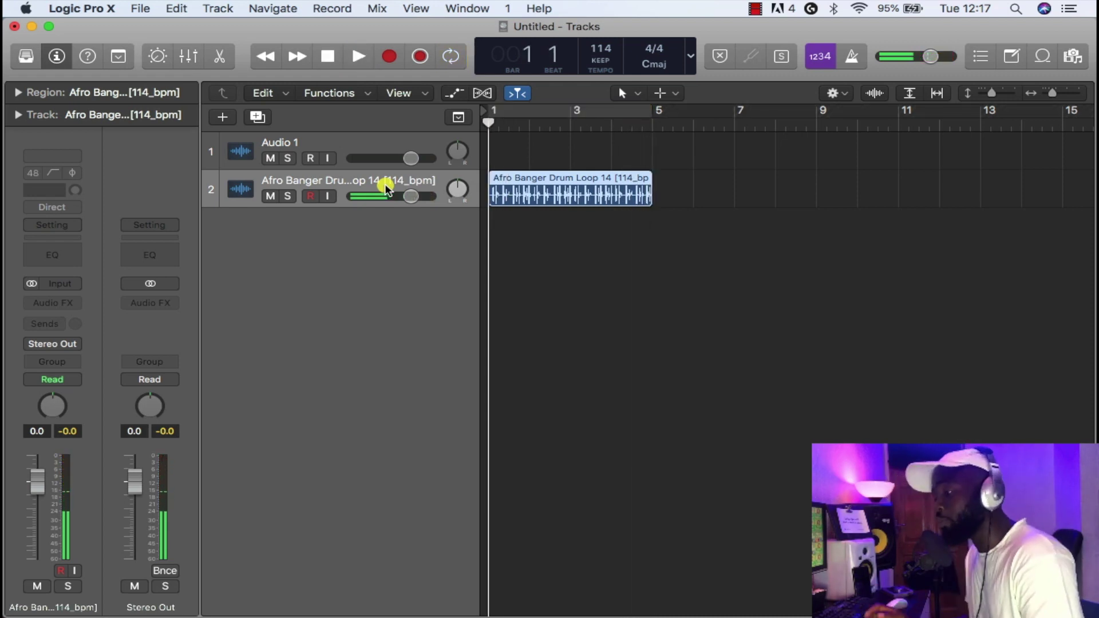
# - Play the opening of the drum loop without cycling and return the playhead to the project start
pyautogui.press('super+Right')
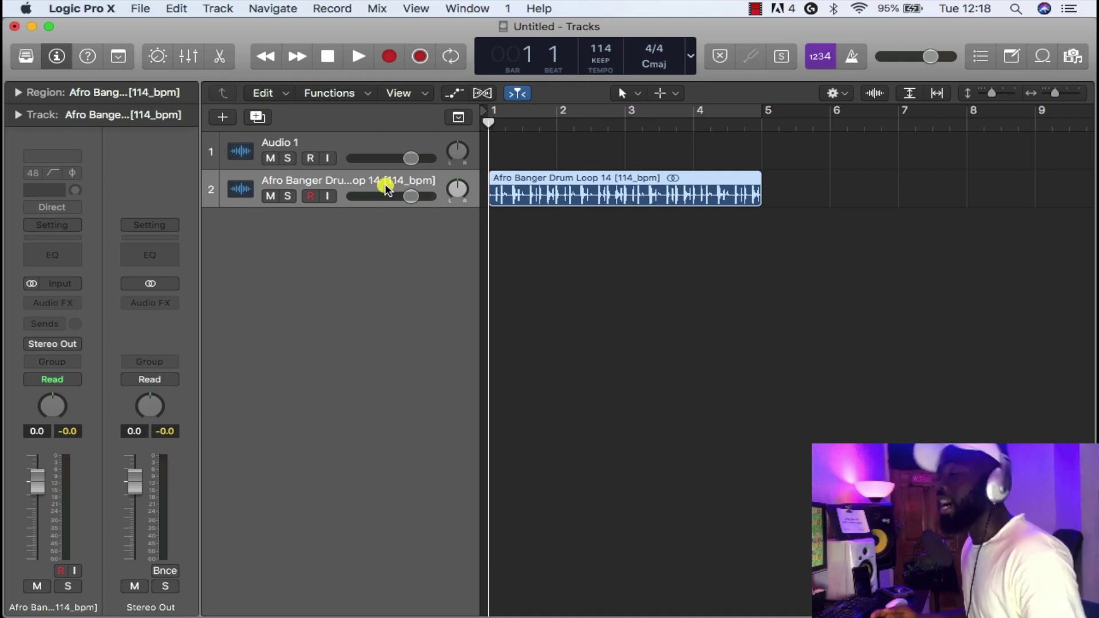
pyautogui.press('space')
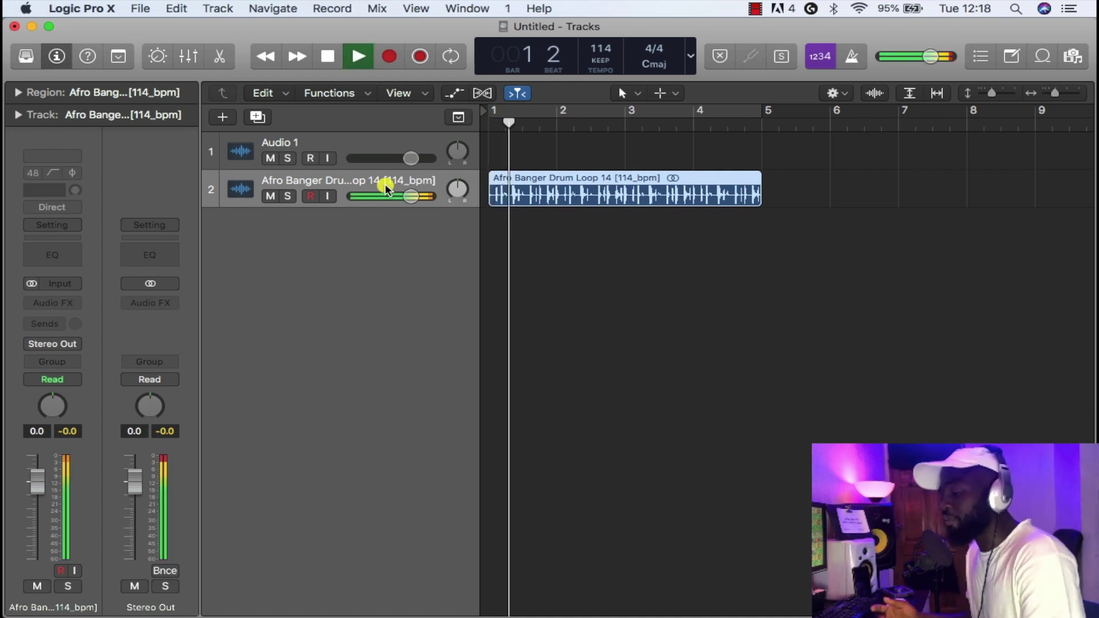
pyautogui.press('space')
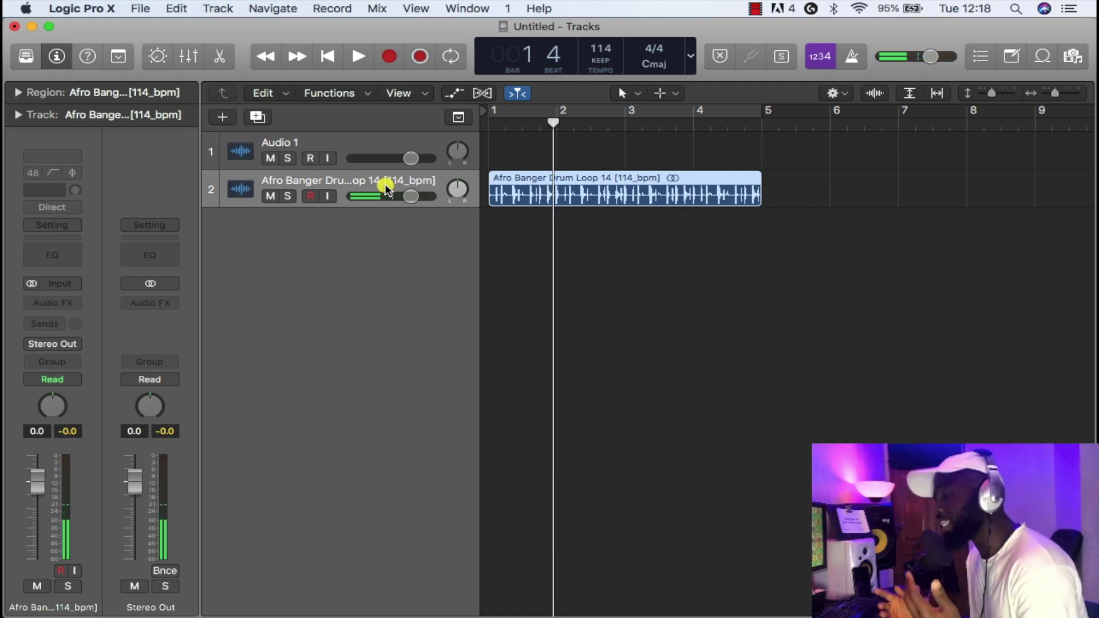
pyautogui.press('Return')
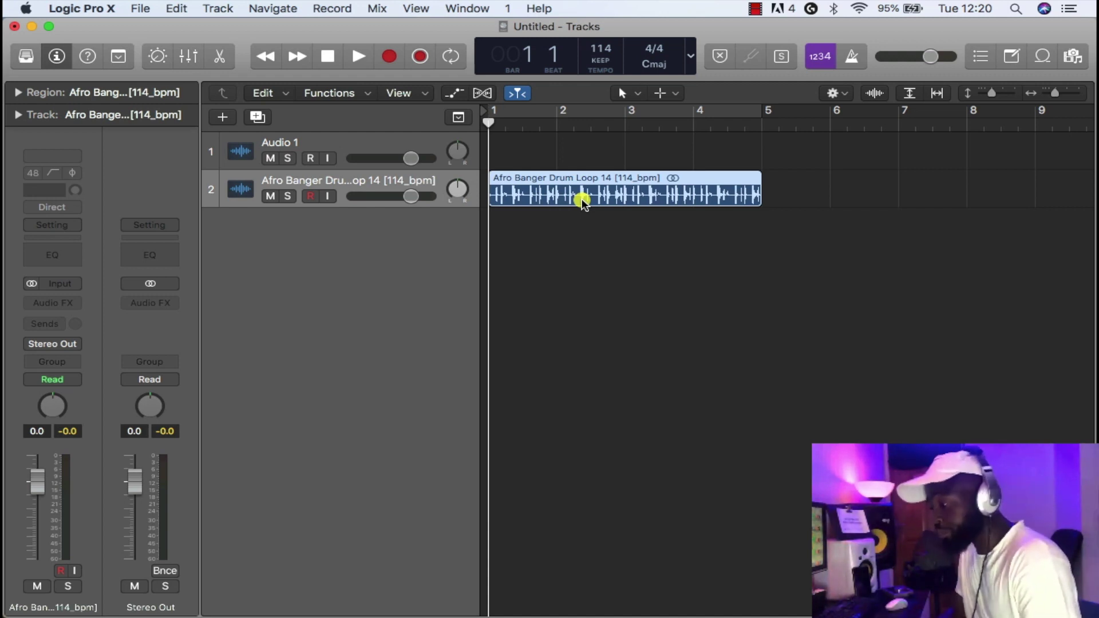
# - Open the drum loop region in the audio file editor and bring up the Time and Pitch Machine
pyautogui.doubleClick(581, 198)
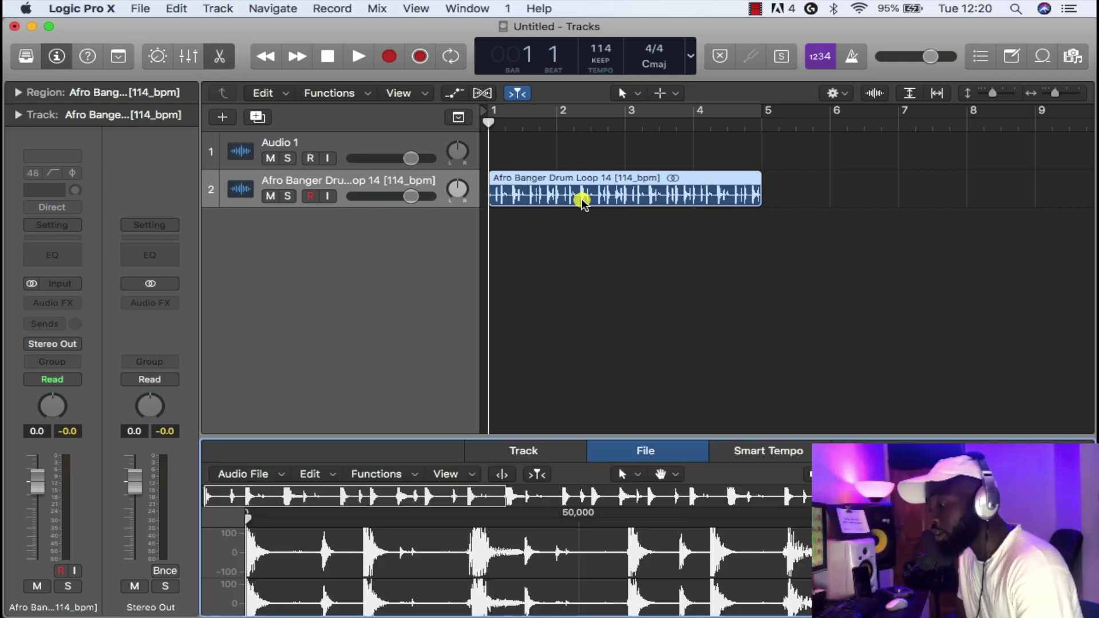
pyautogui.click(523, 450)
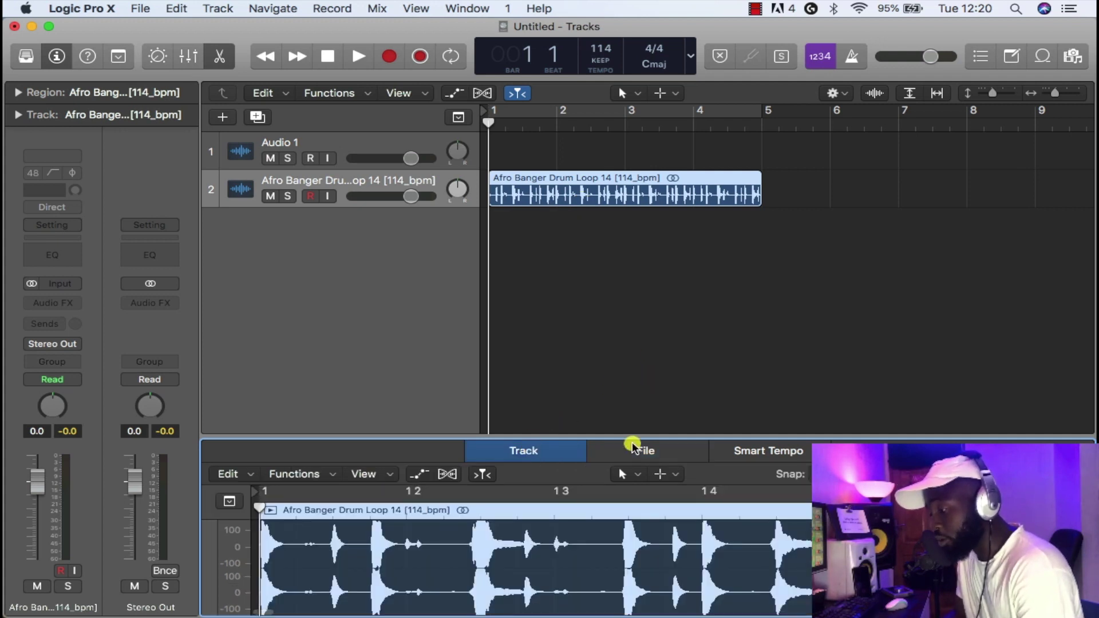
pyautogui.click(655, 446)
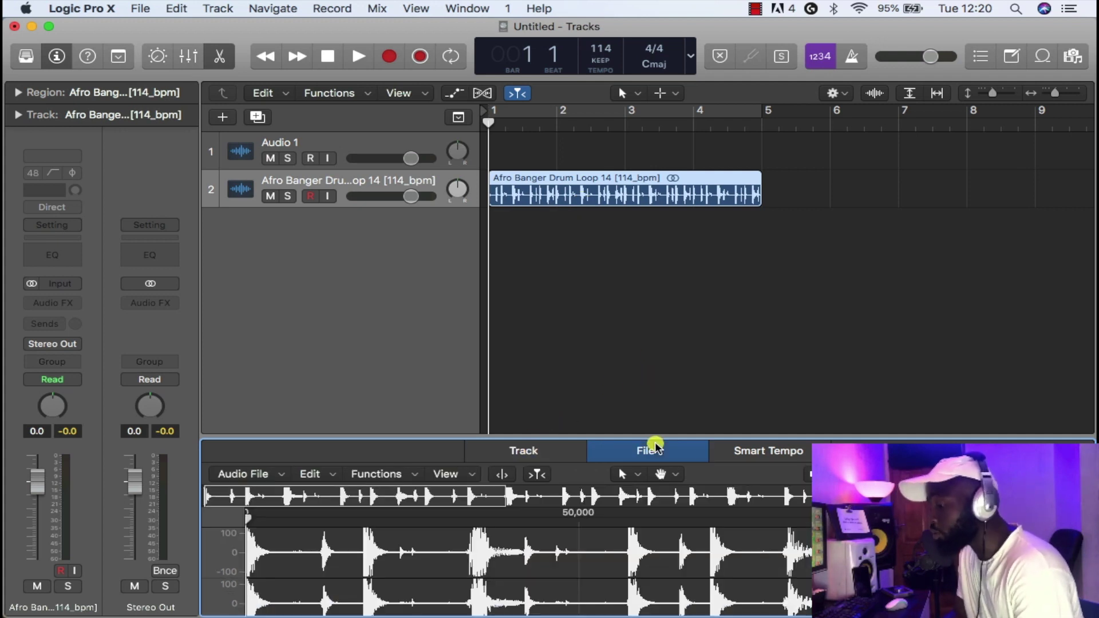
pyautogui.click(376, 474)
pyautogui.click(426, 562)
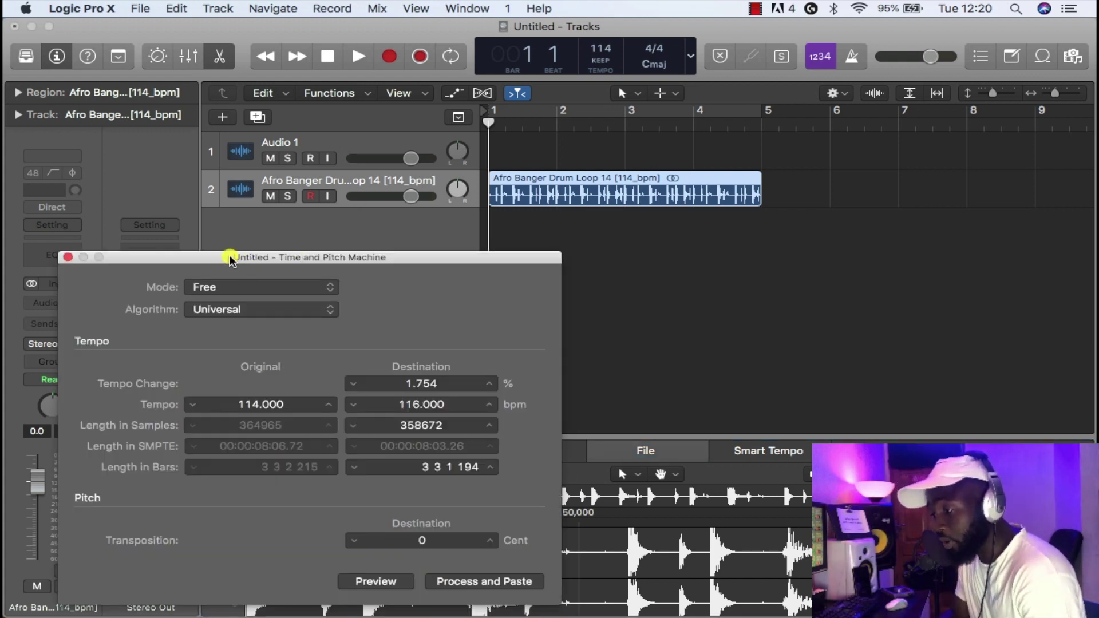
pyautogui.moveTo(231, 259); pyautogui.dragTo(227, 196)
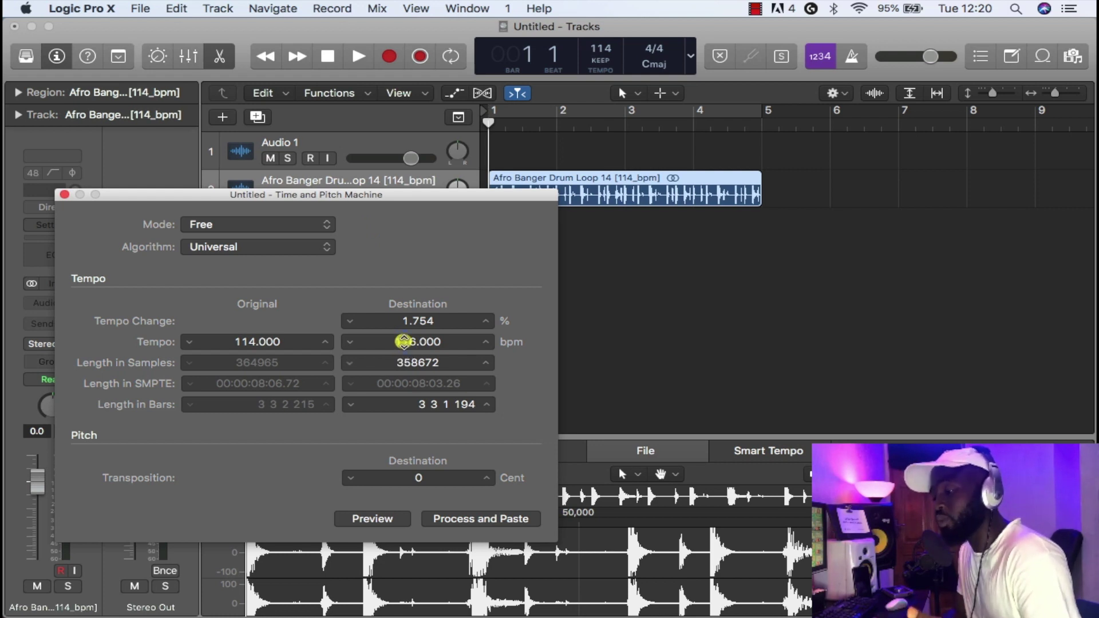
# - Set the destination tempo to 117 bpm, process and paste the stretched audio, and close the Time and Pitch Machine
pyautogui.doubleClick(404, 342)
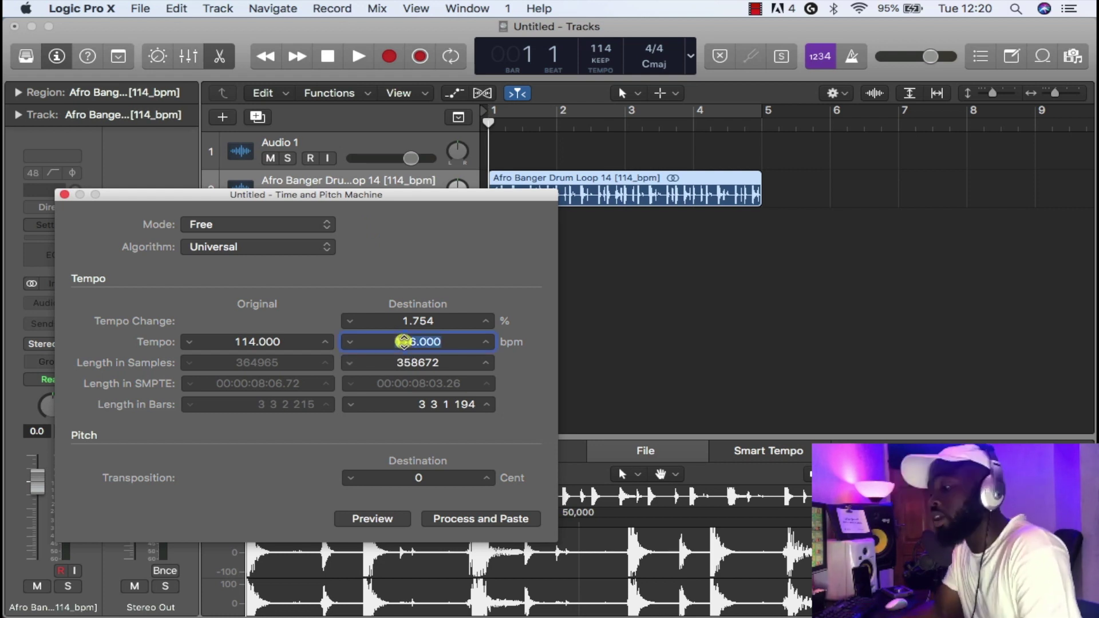
pyautogui.write('117')
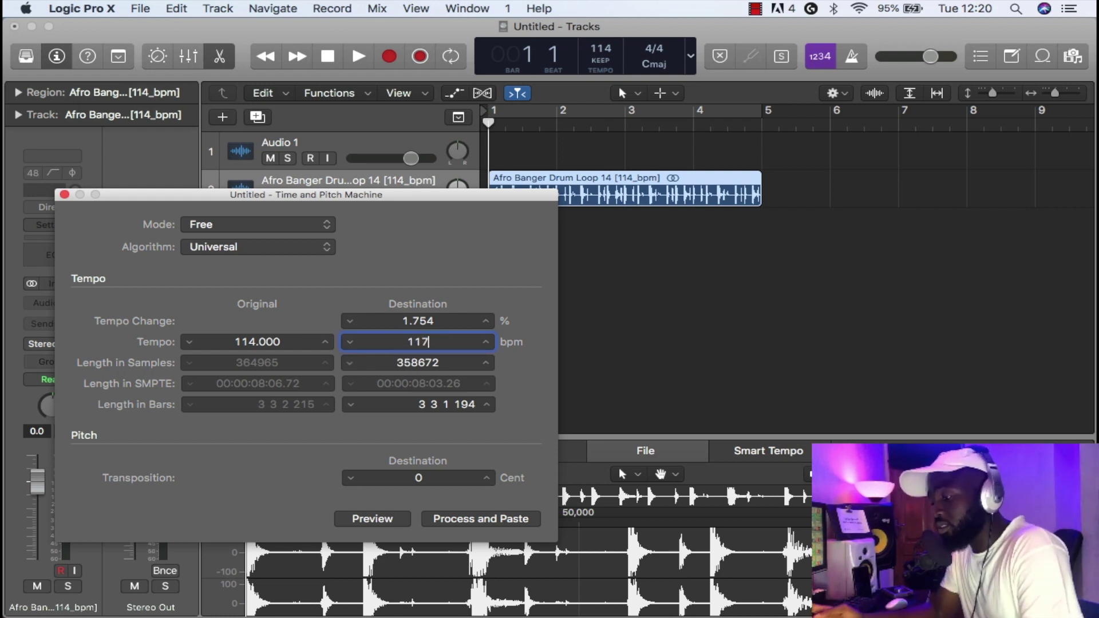
pyautogui.press('Return')
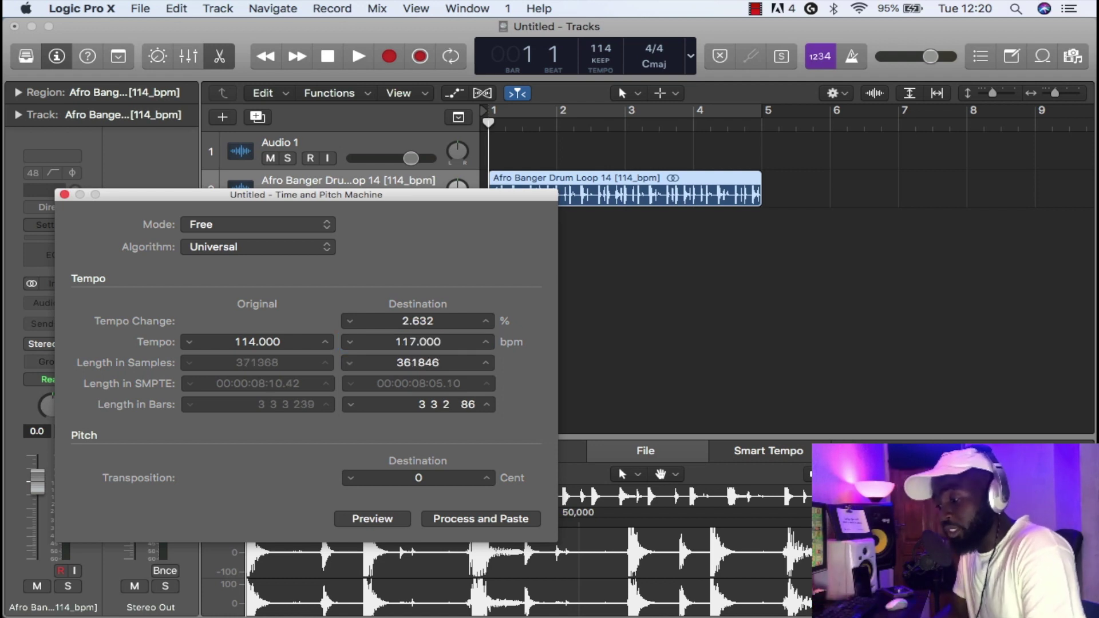
pyautogui.click(474, 520)
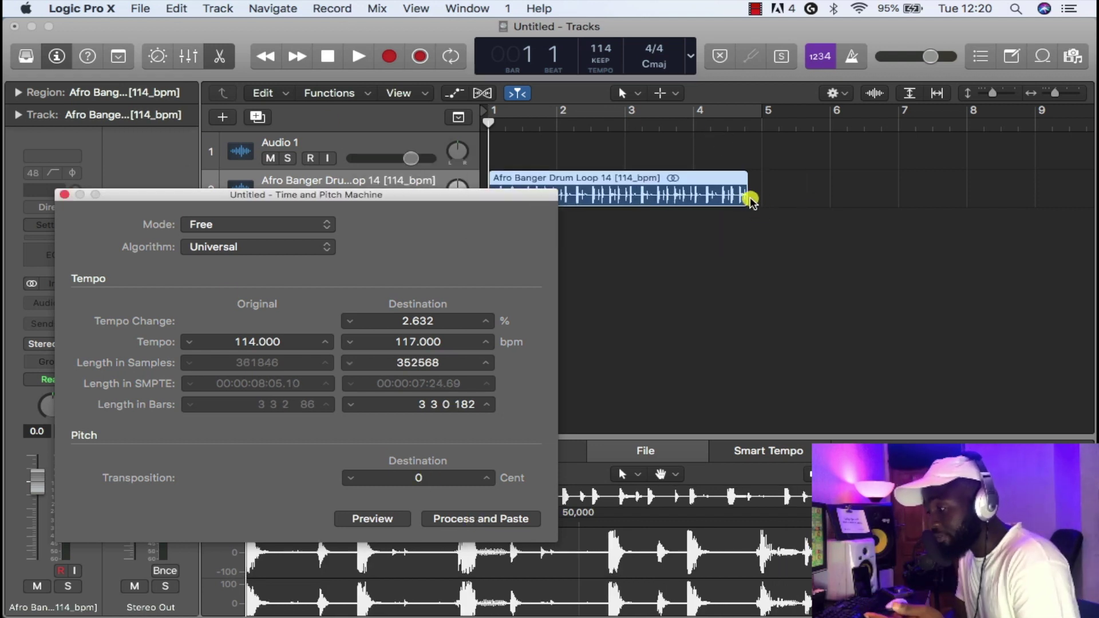
pyautogui.click(65, 194)
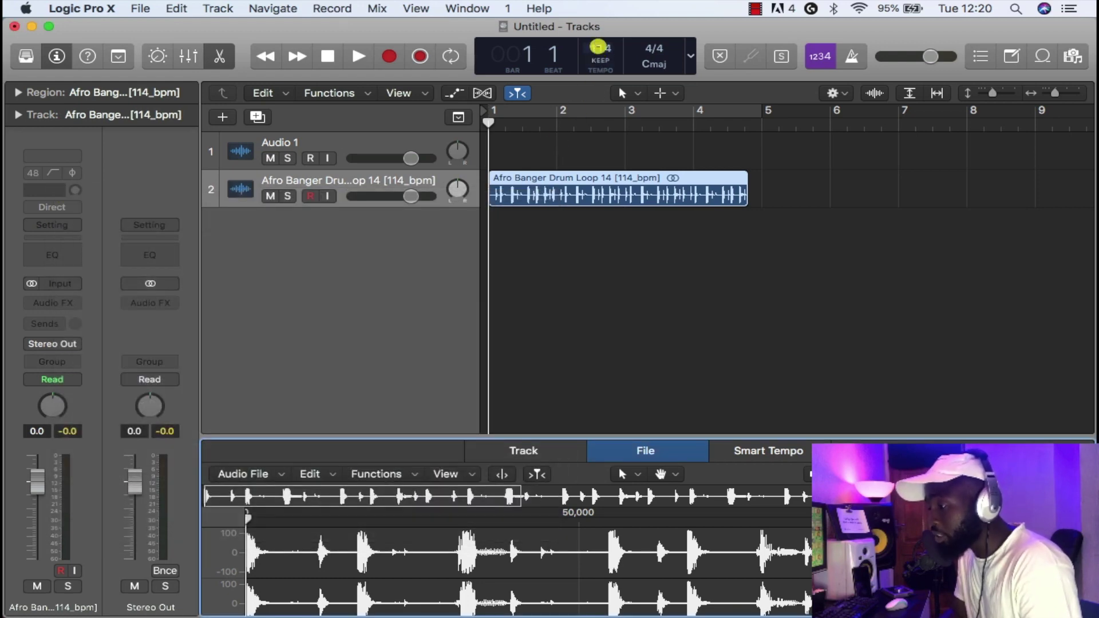
# - Set the project tempo to 116 bpm and undo the Time and Pitch Machine processing on the drum loop file
pyautogui.moveTo(598, 47)
pyautogui.mouseDown()
pyautogui.moveTo(596, 31)
pyautogui.moveTo(602, 58)
pyautogui.mouseUp()
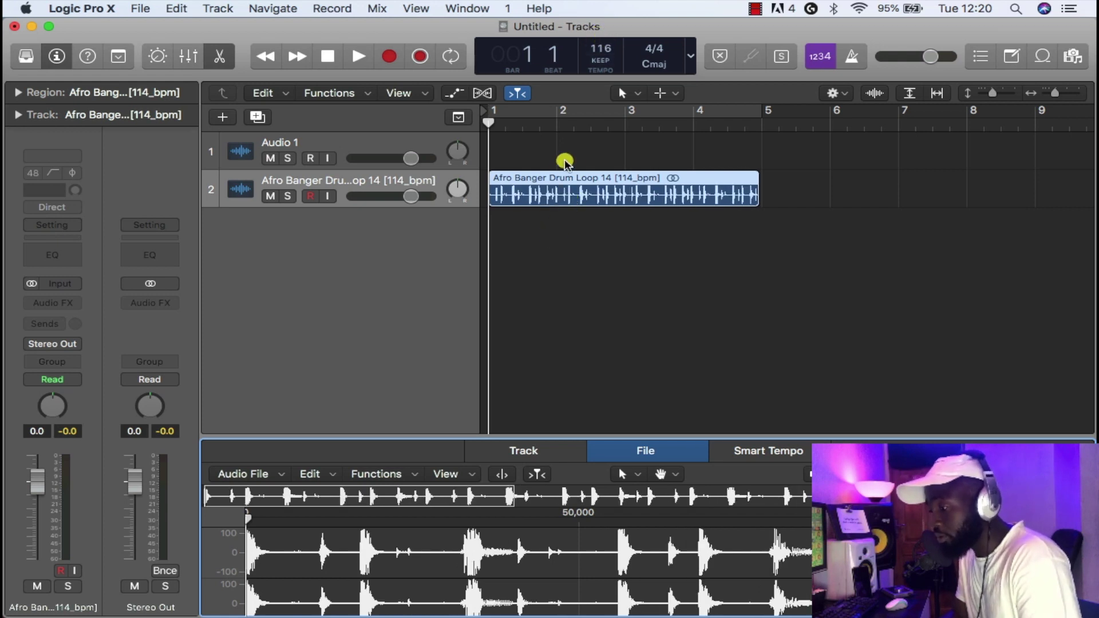
pyautogui.click(324, 476)
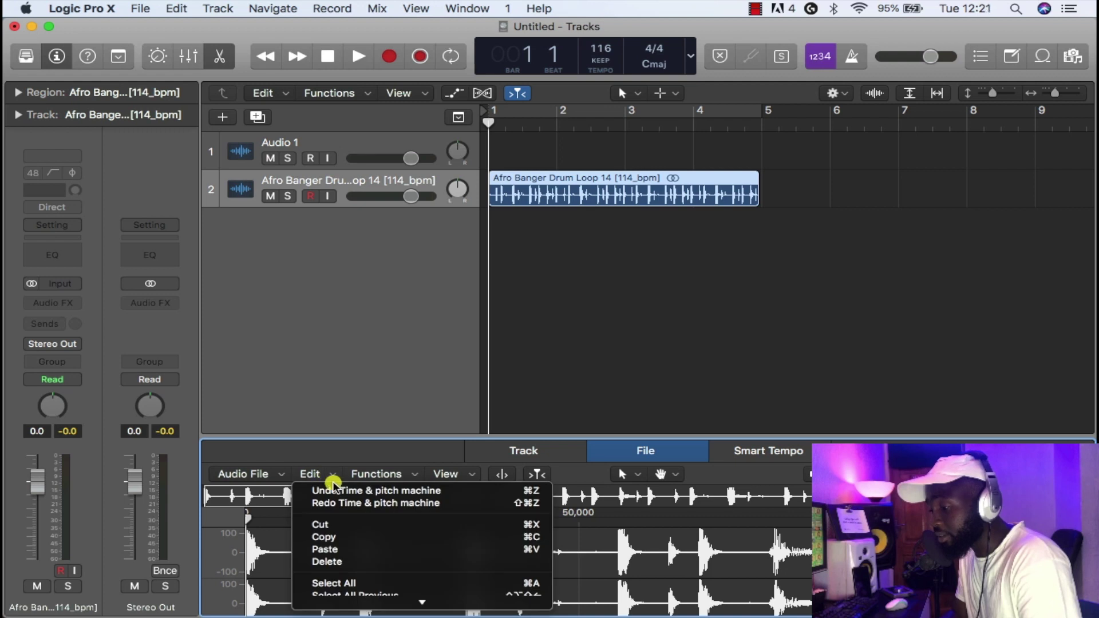
pyautogui.click(327, 488)
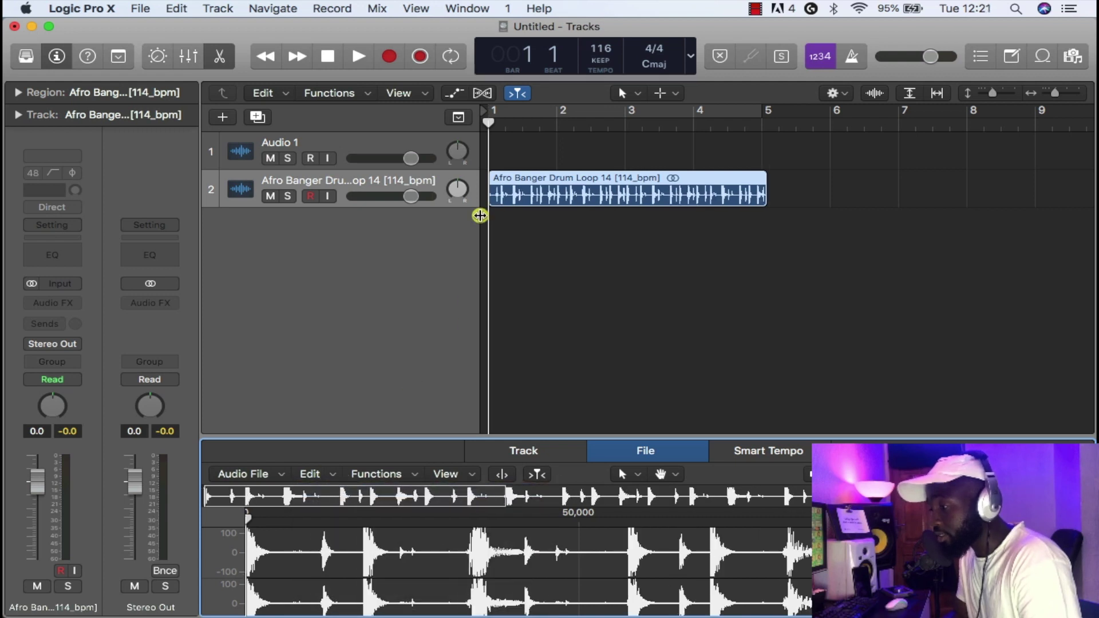
# - Set the project tempo to 117 bpm and redo the Time and Pitch Machine processing on the drum loop file
pyautogui.moveTo(597, 47); pyautogui.dragTo(597, 45)
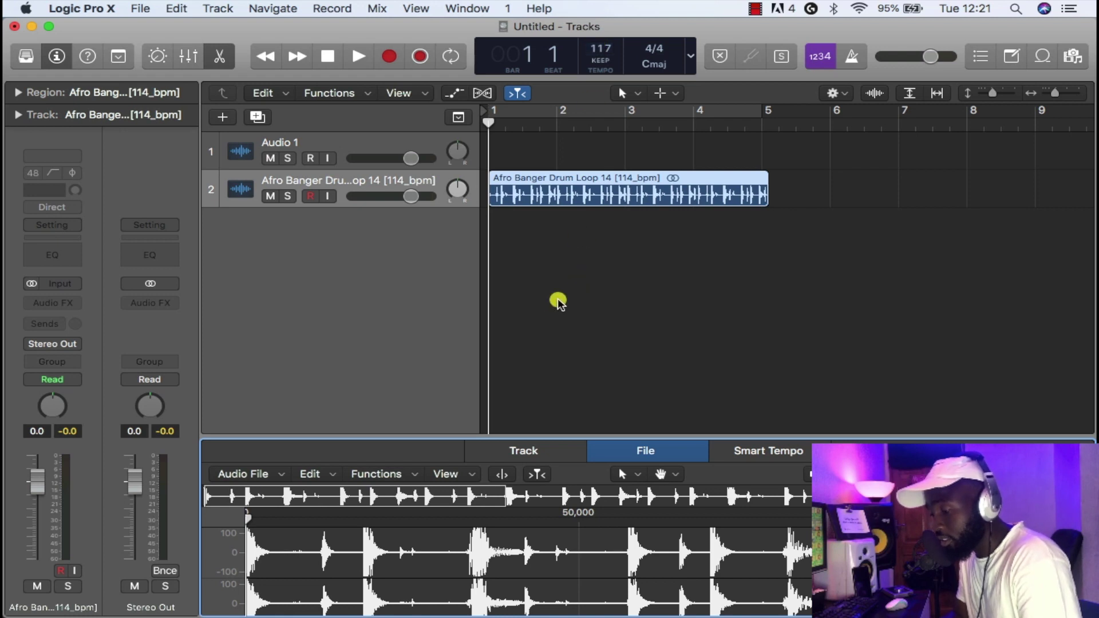
pyautogui.click(312, 474)
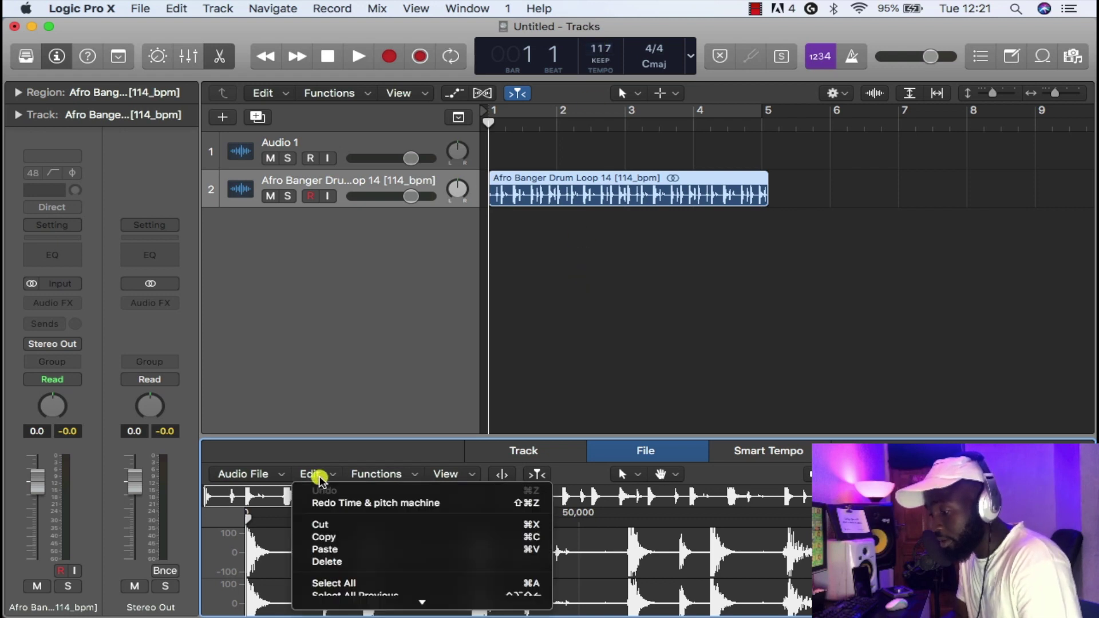
pyautogui.click(341, 503)
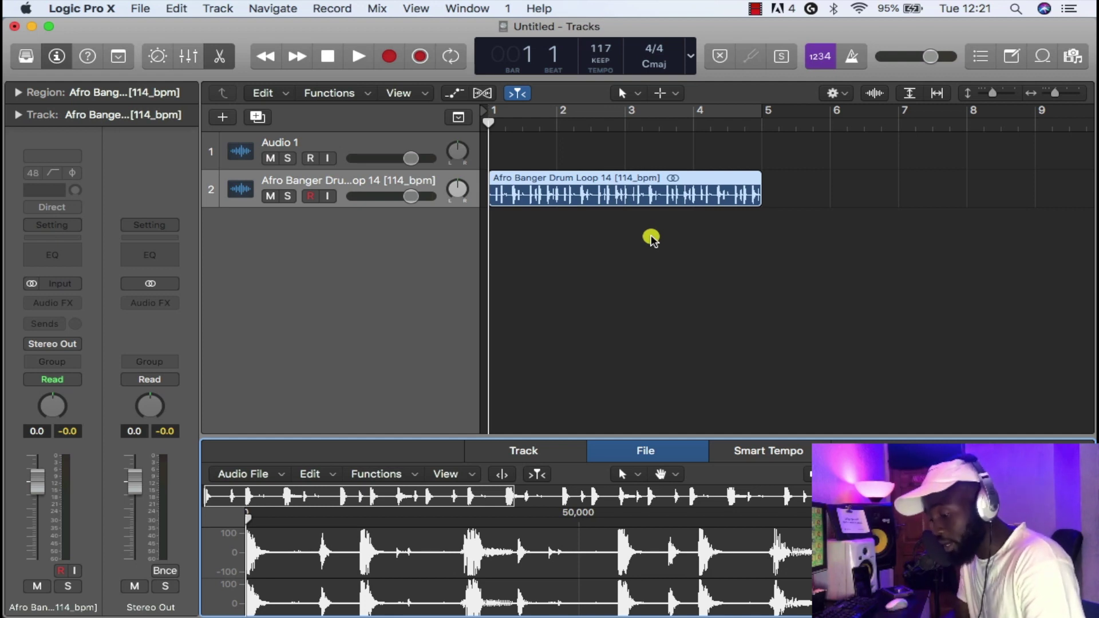
# - Close the audio file editor, keep the project tempo at 117 bpm, and play back the stretched drum loop
pyautogui.press('x')
pyautogui.press('x')
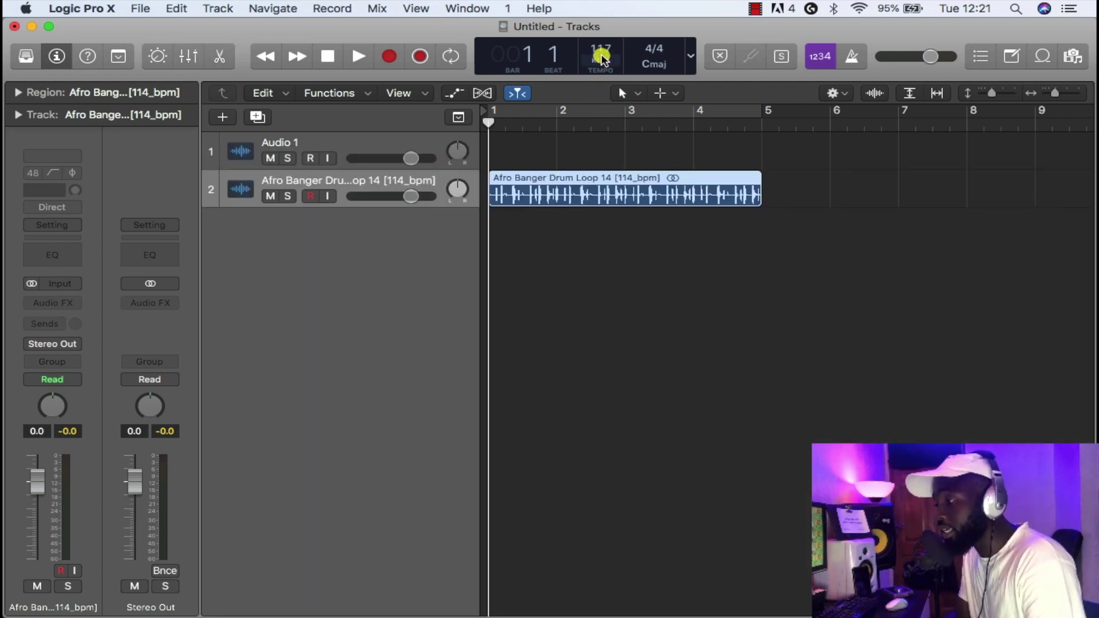
pyautogui.moveTo(600, 52)
pyautogui.mouseDown()
pyautogui.moveTo(600, 66)
pyautogui.moveTo(596, 40)
pyautogui.mouseUp()
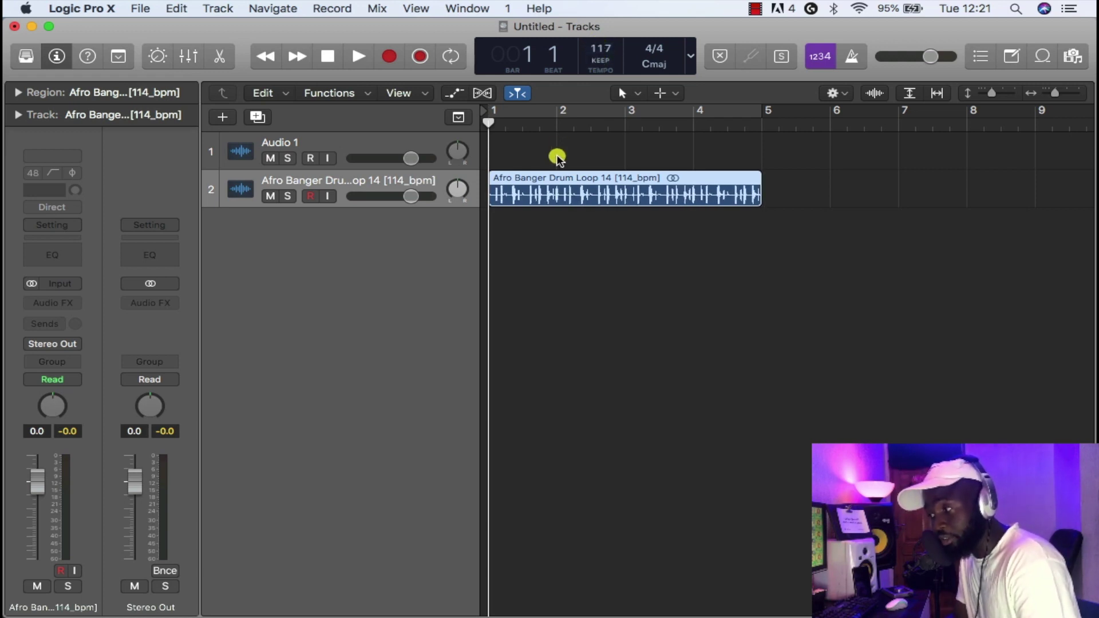
pyautogui.press('space')
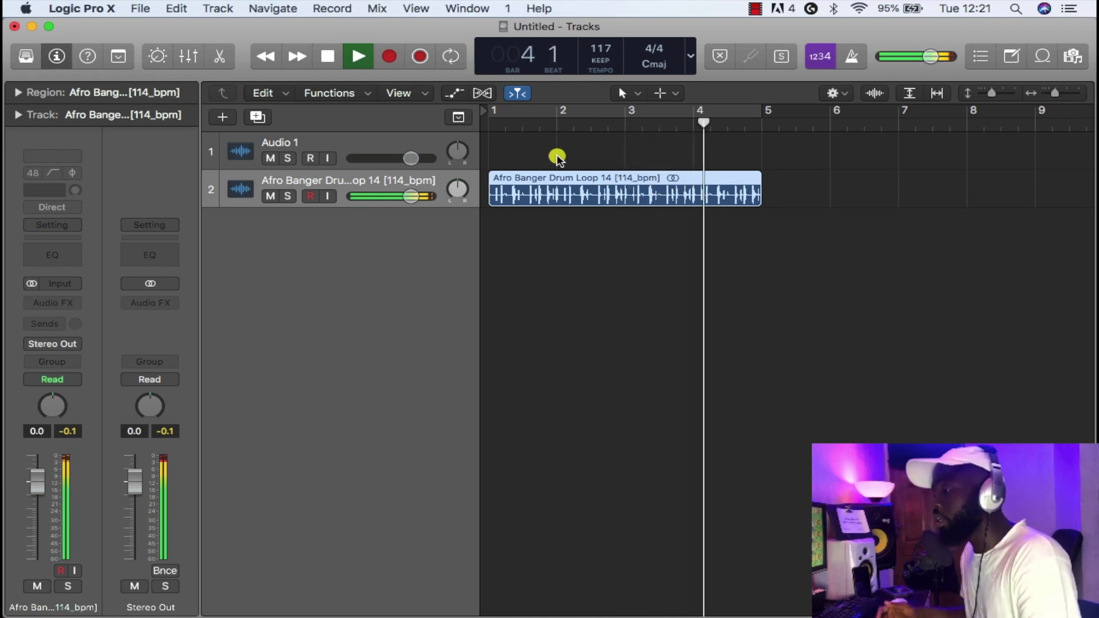
pyautogui.press('space')
# - Set the project tempo to 114 bpm and play back the drum loop from the middle of bar 3 with cycle mode on
pyautogui.press('c')
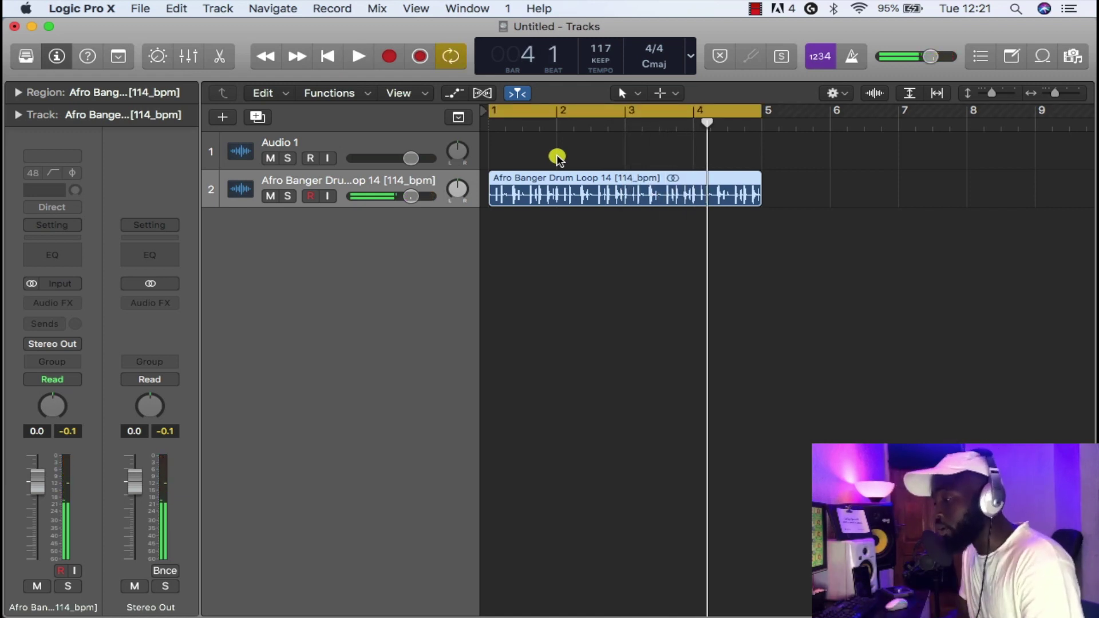
pyautogui.click(678, 108)
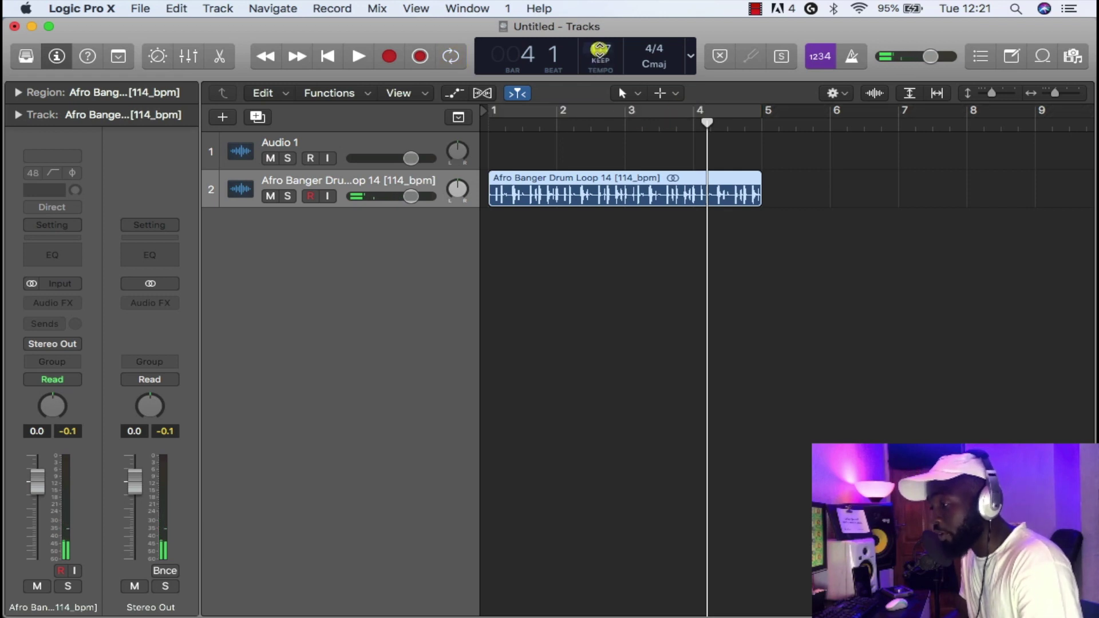
pyautogui.click(600, 58)
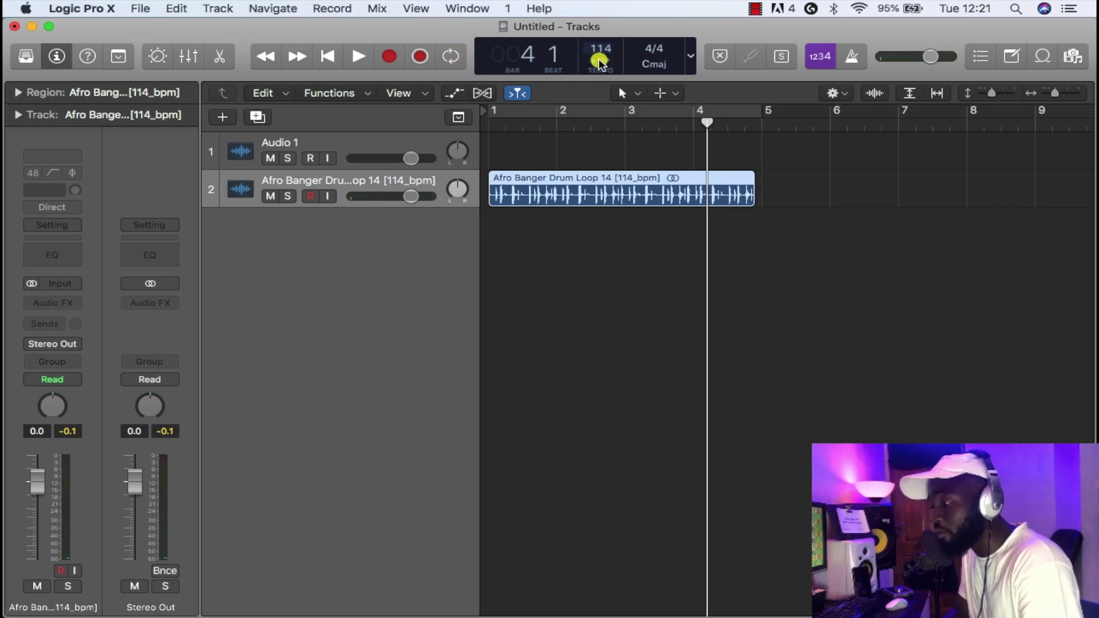
pyautogui.click(668, 117)
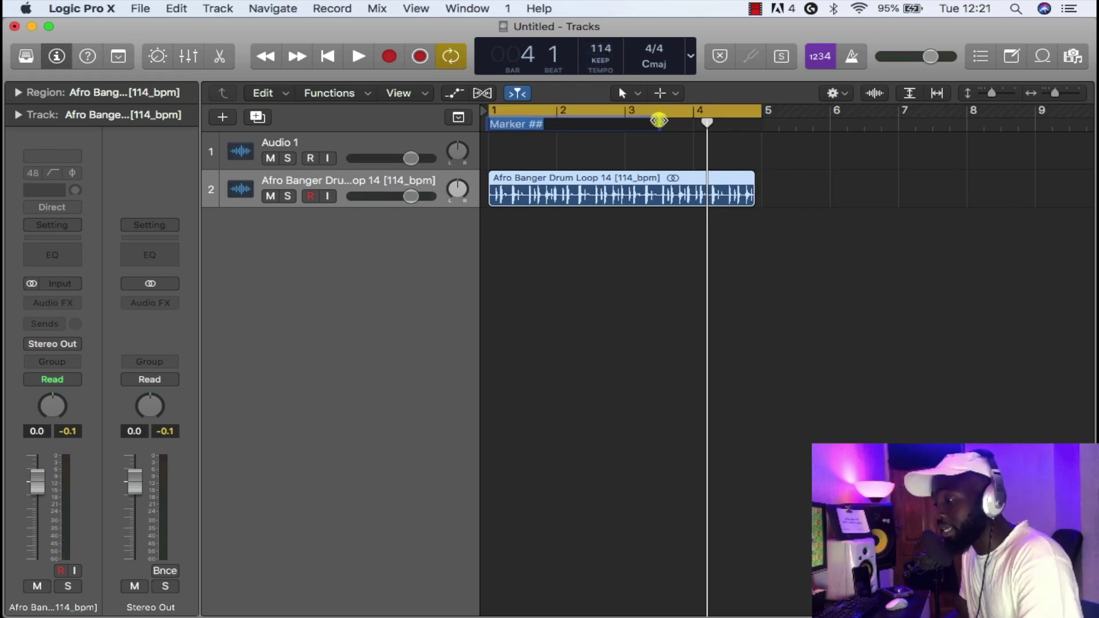
pyautogui.press('Return')
pyautogui.click(661, 122)
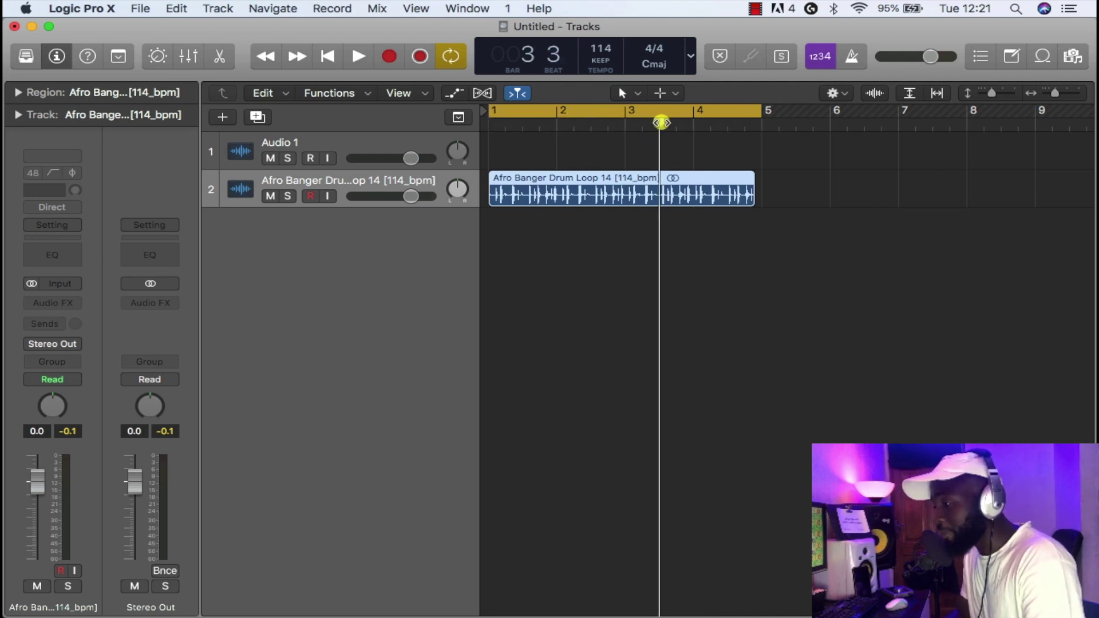
pyautogui.press('space')
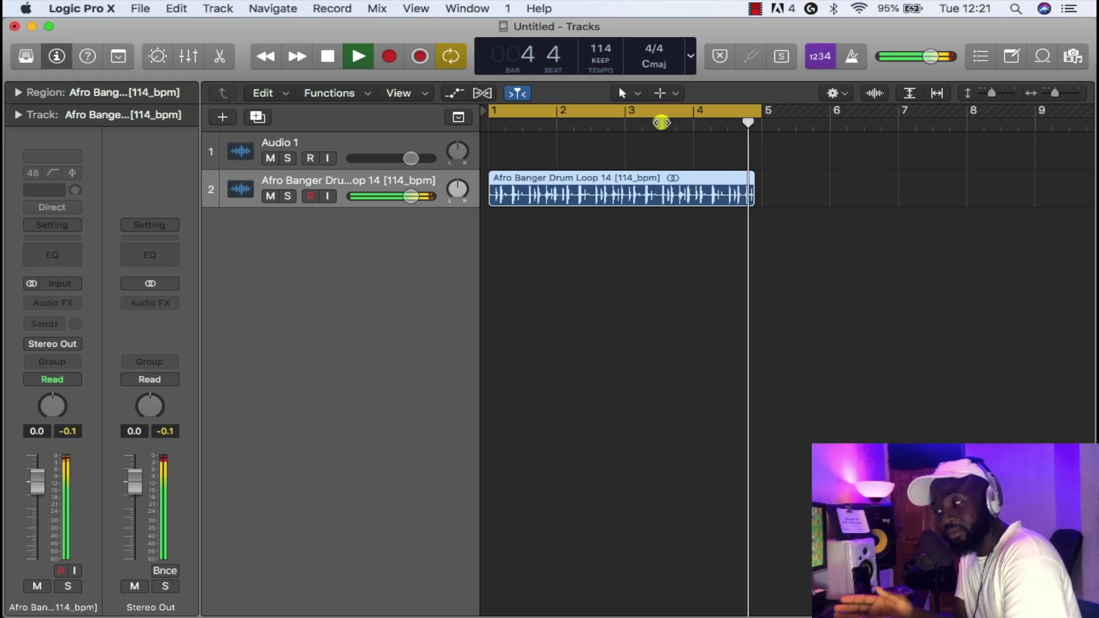
pyautogui.press('space')
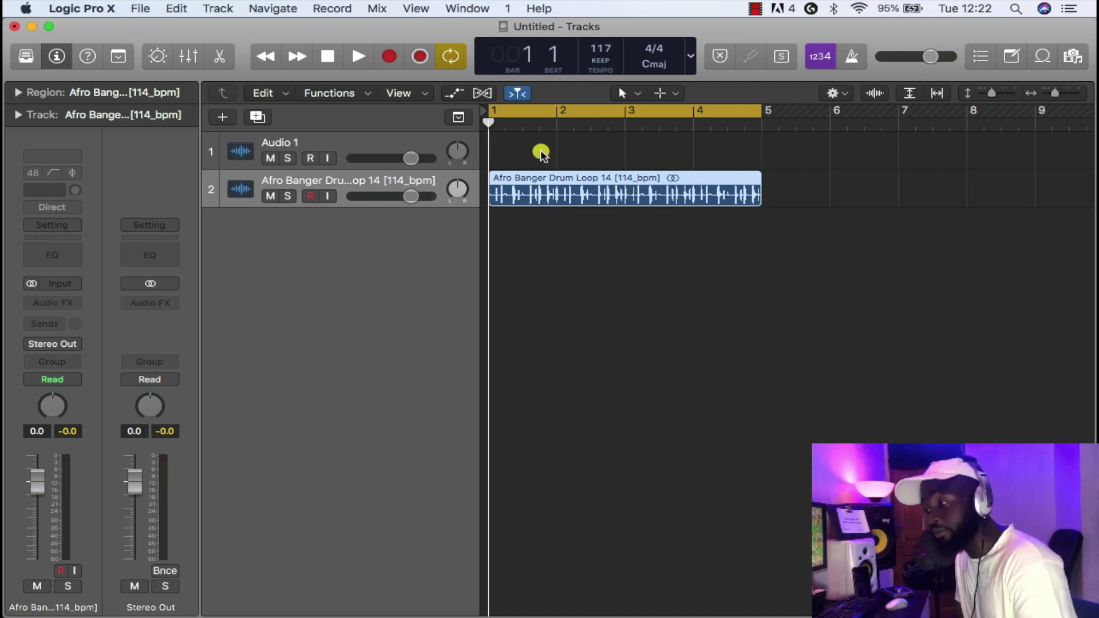
pyautogui.press('c')
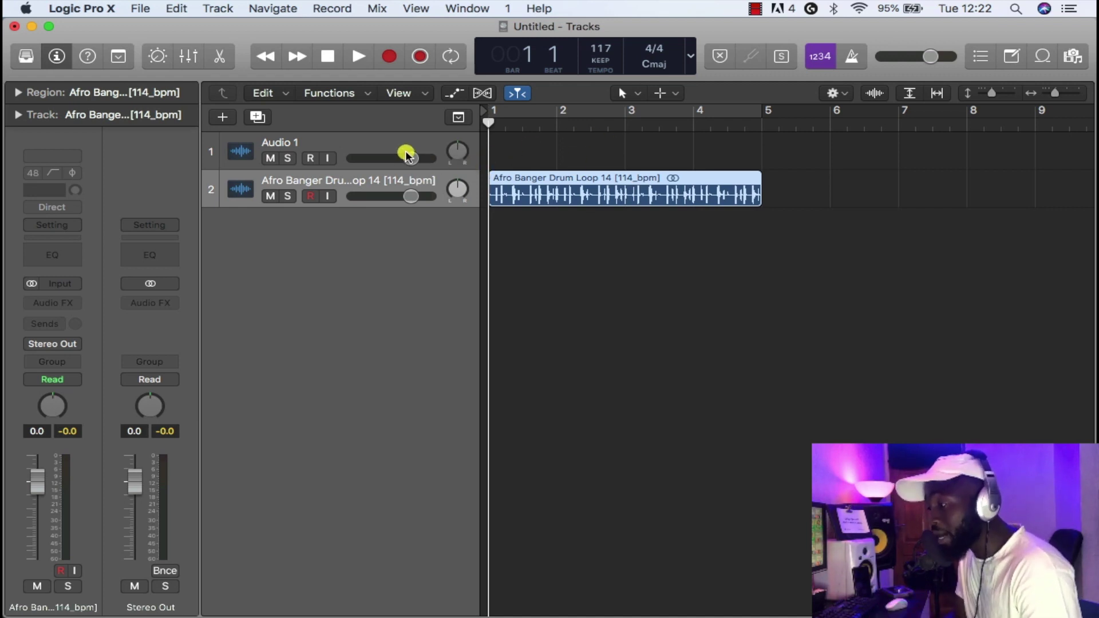
# - Start a new project, closing the current one without saving, and create one audio track
pyautogui.click(140, 8)
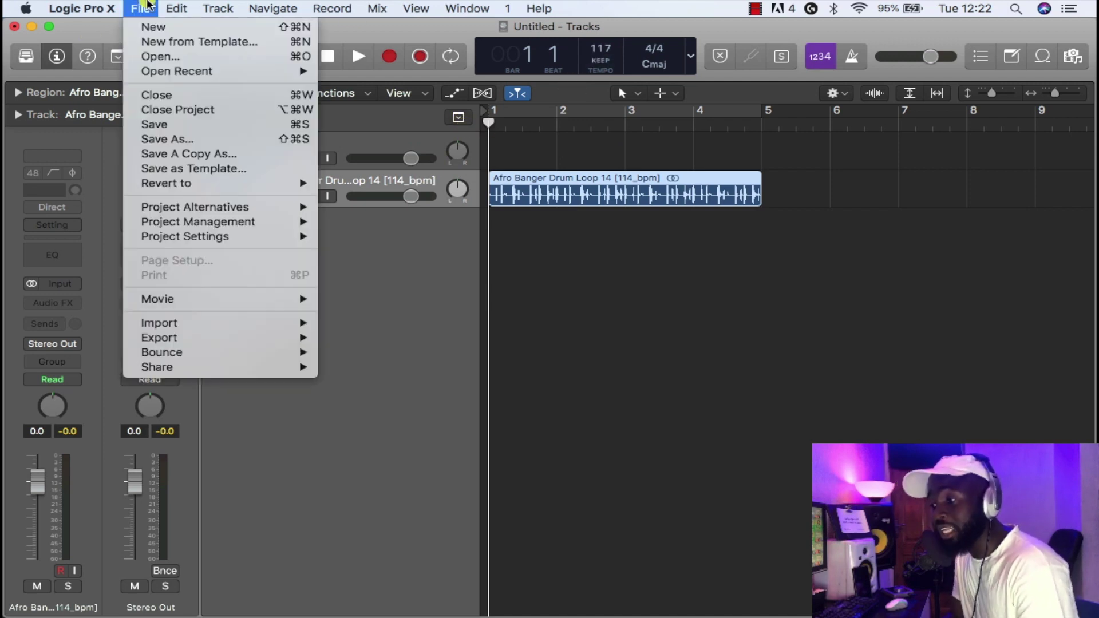
pyautogui.click(164, 29)
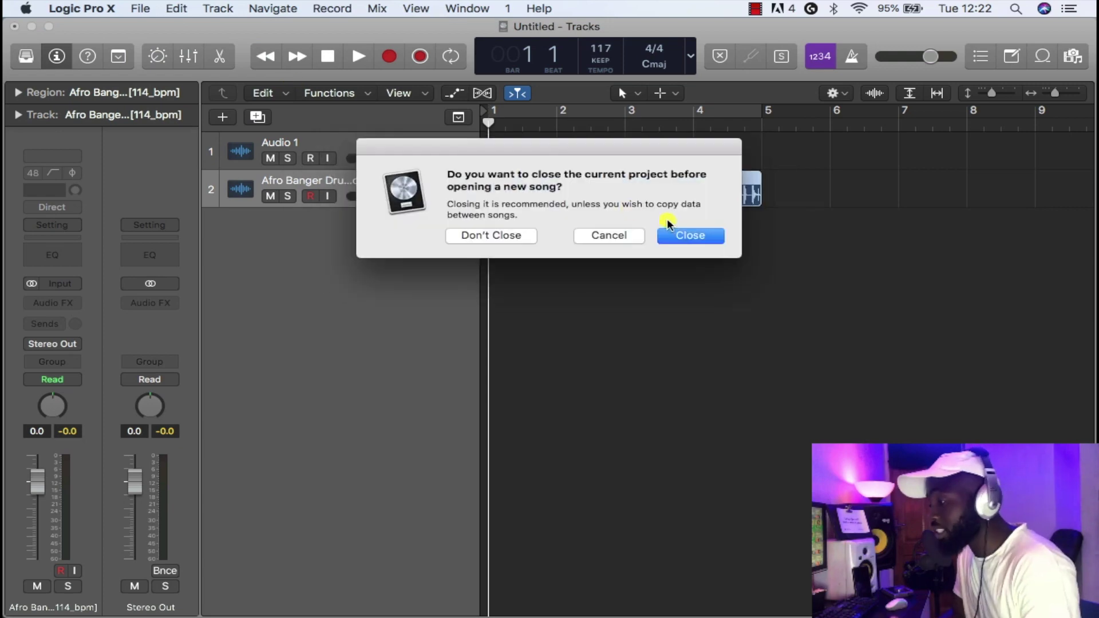
pyautogui.click(690, 246)
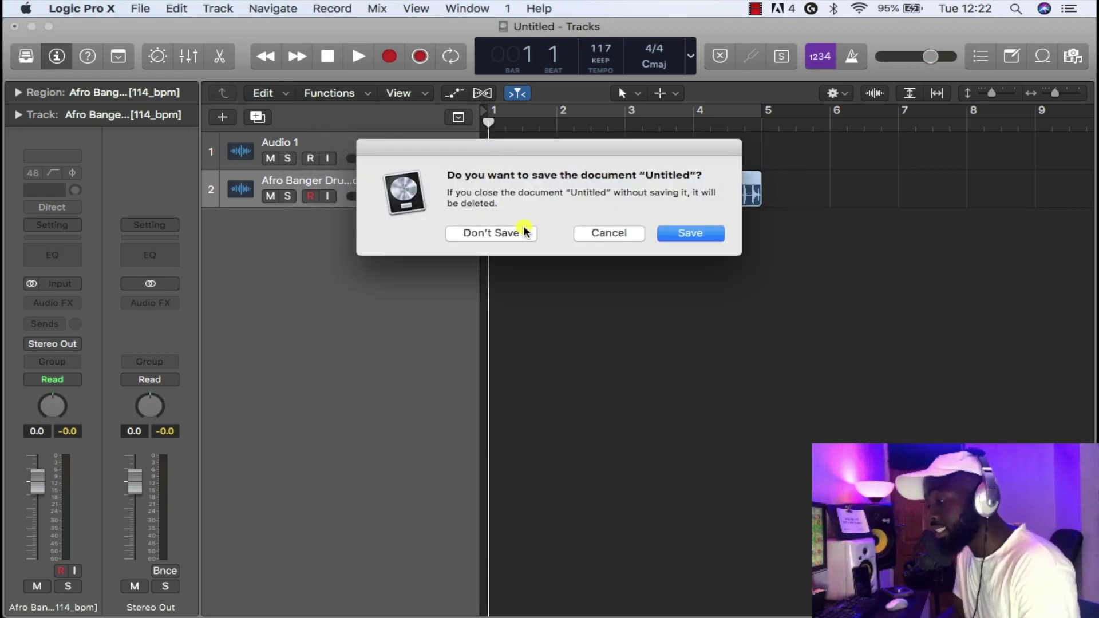
pyautogui.click(512, 232)
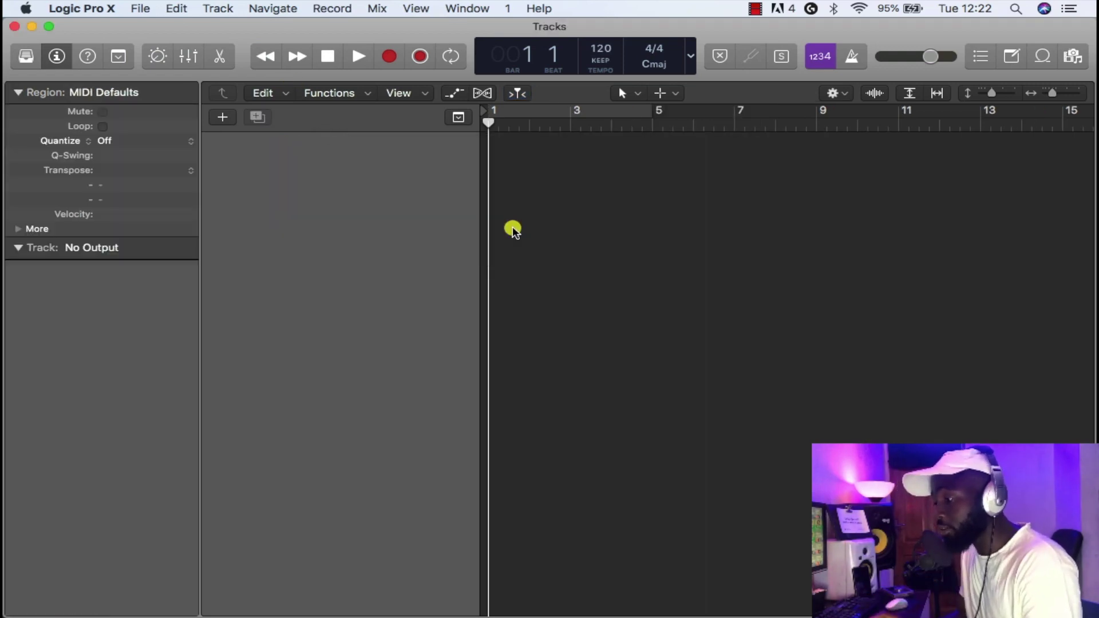
pyautogui.press('Return')
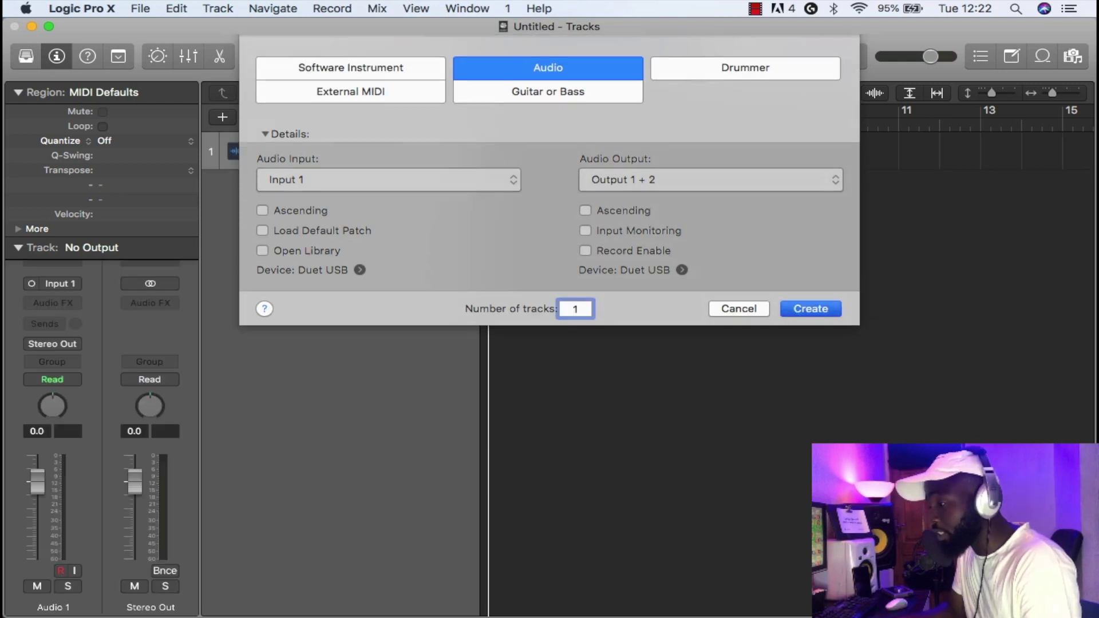
# - Import the Afro Banger [114_bpm] drum loop from the Desktop onto a new track at bar 1, including its tempo information
pyautogui.moveTo(332, 614)
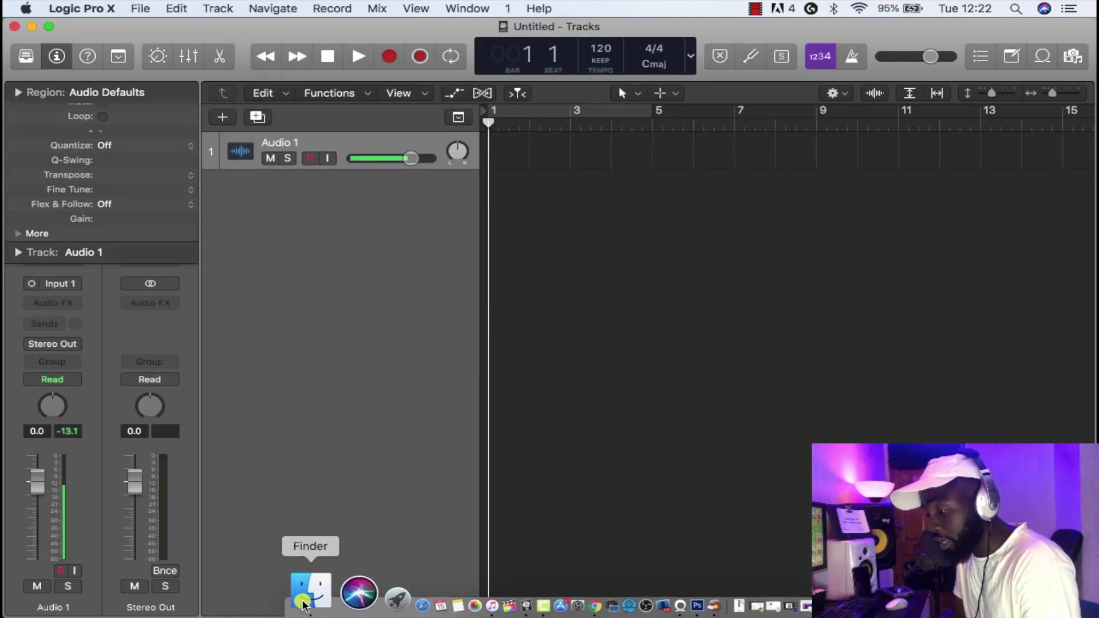
pyautogui.click(306, 588)
pyautogui.click(644, 393)
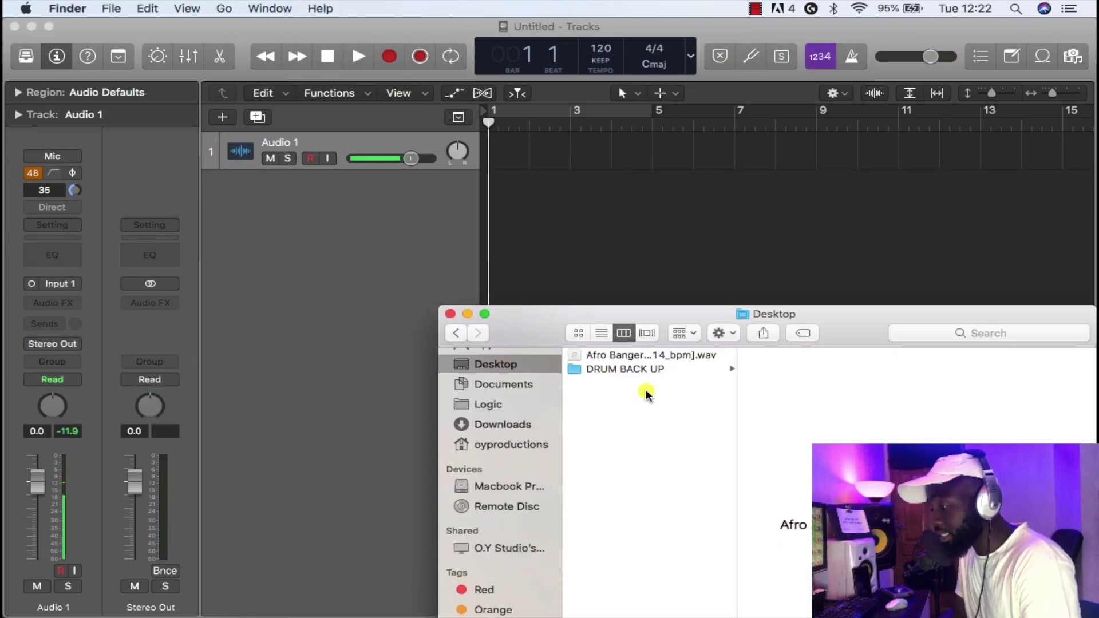
pyautogui.click(612, 359)
pyautogui.moveTo(611, 359); pyautogui.dragTo(486, 199)
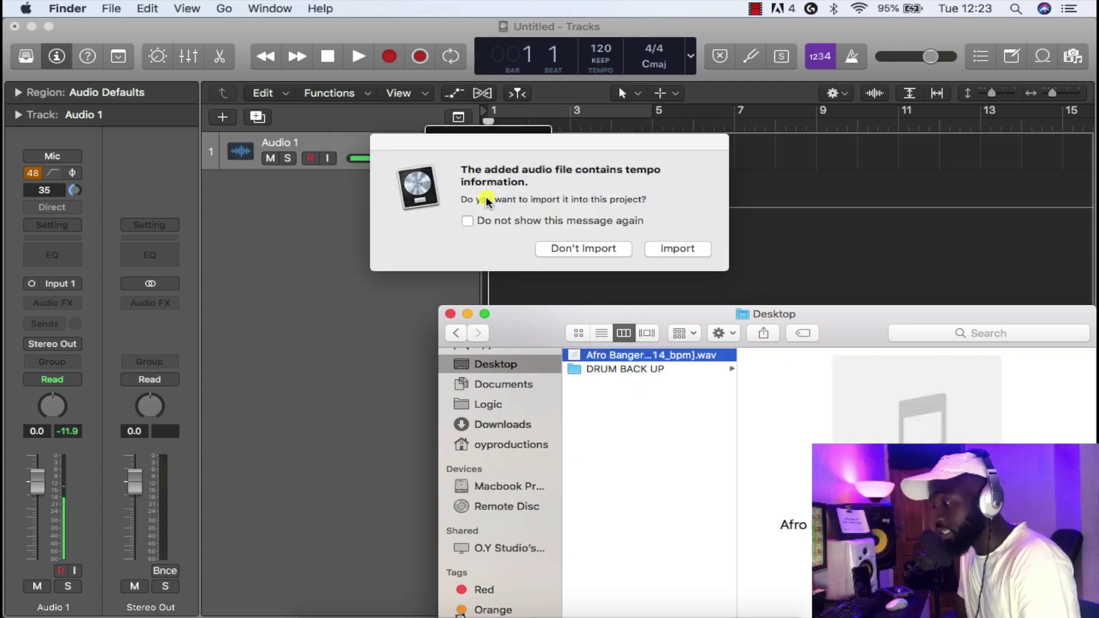
pyautogui.click(691, 252)
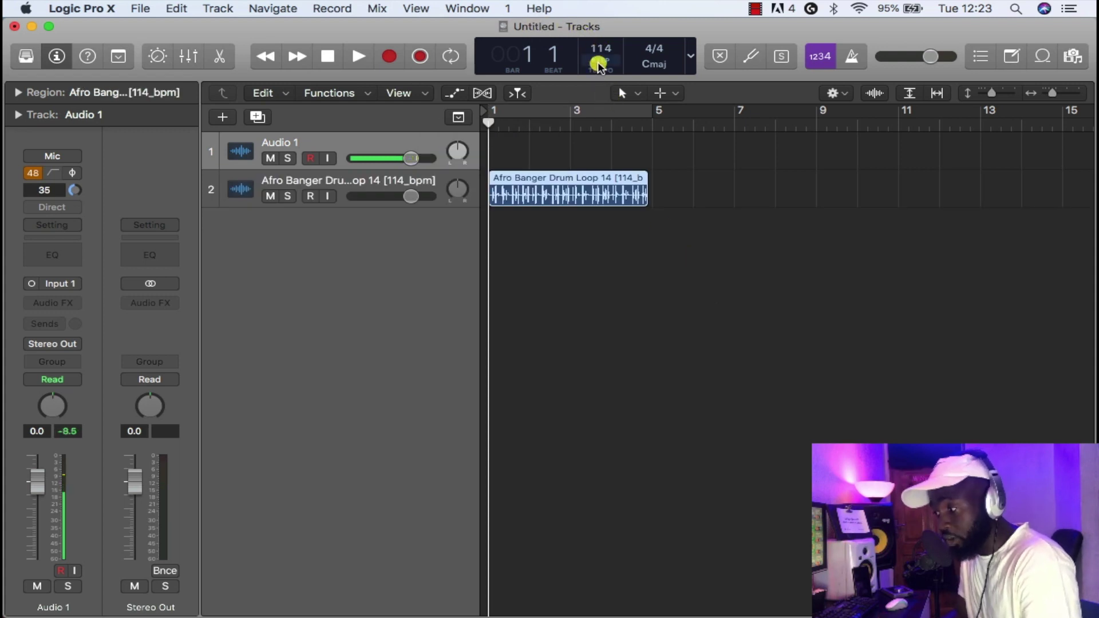
# - Turn on cycle mode for bars 1 to 5 and play back the imported drum loop
pyautogui.press('super+Right')
pyautogui.press('super+Right')
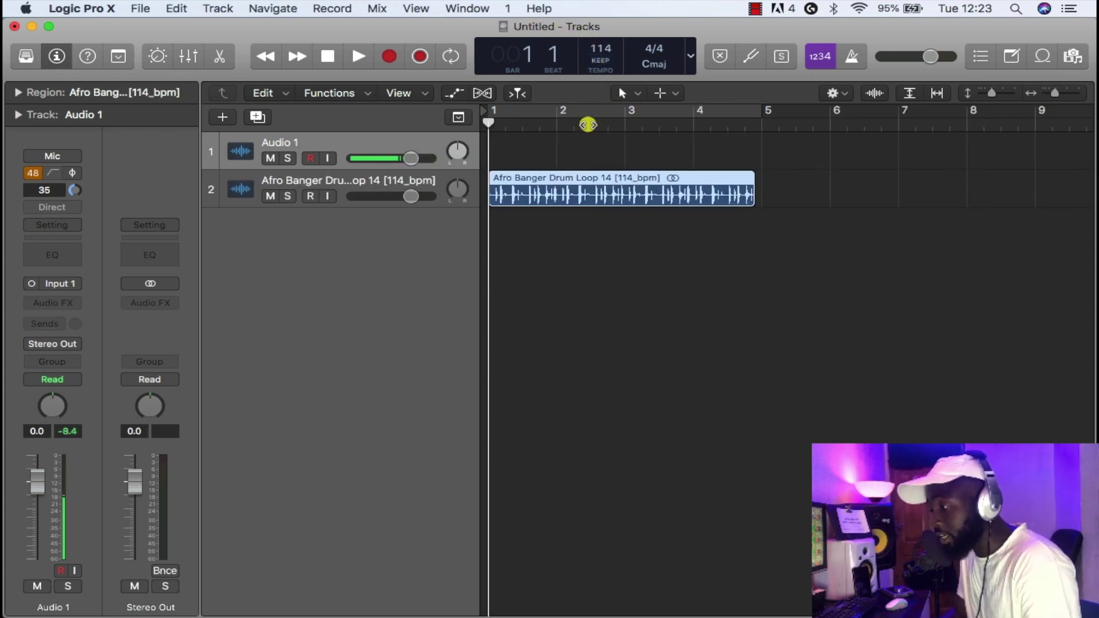
pyautogui.click(638, 111)
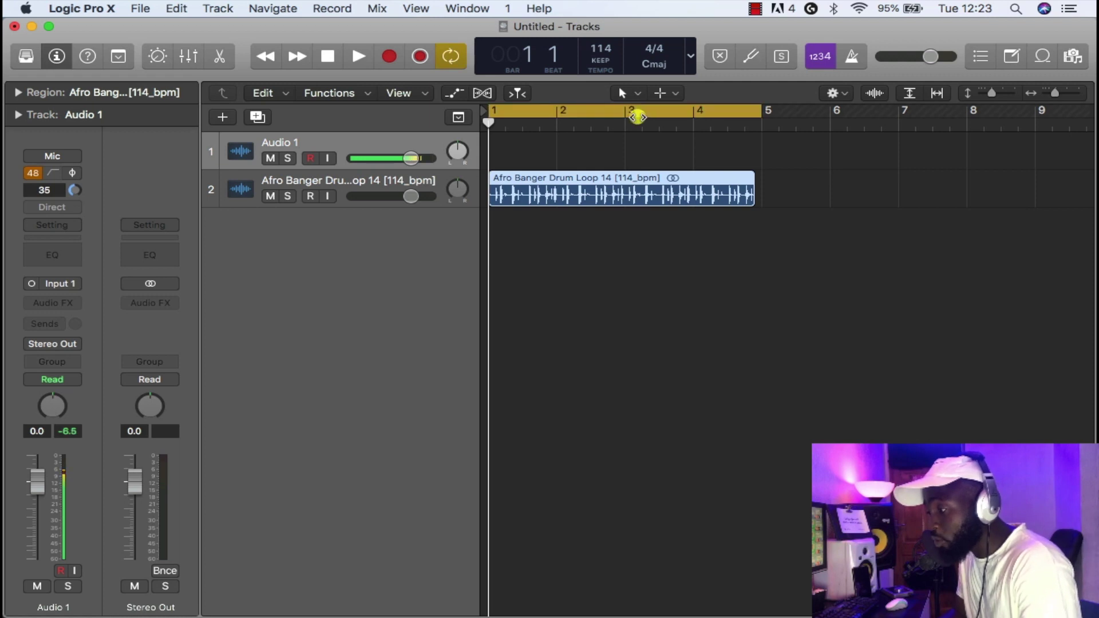
pyautogui.click(608, 127)
pyautogui.click(626, 127)
pyautogui.press('space')
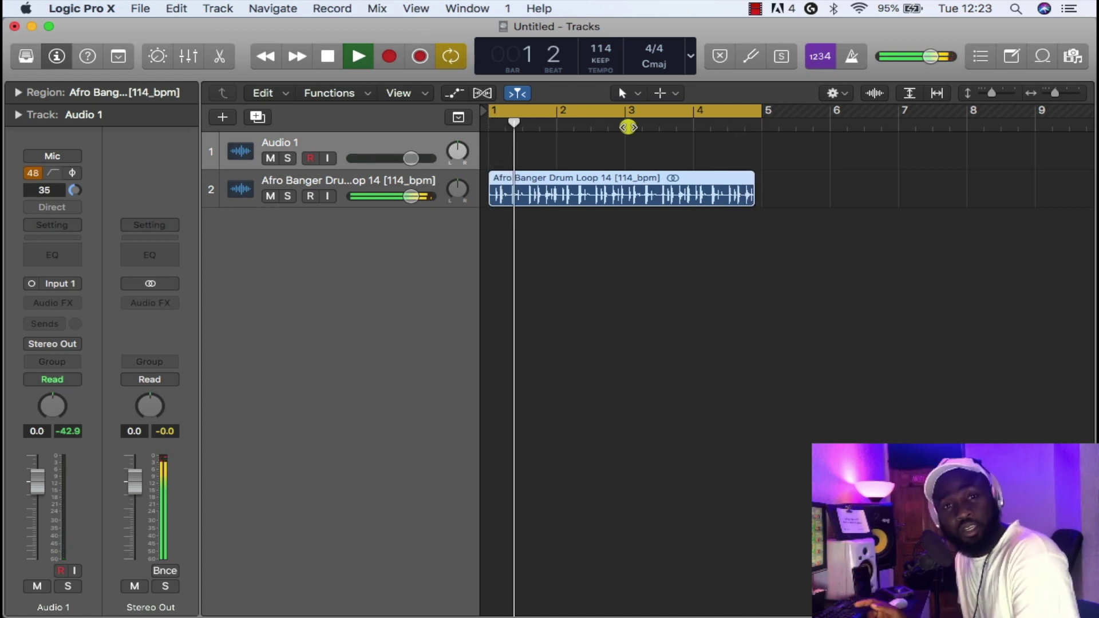
pyautogui.press('space')
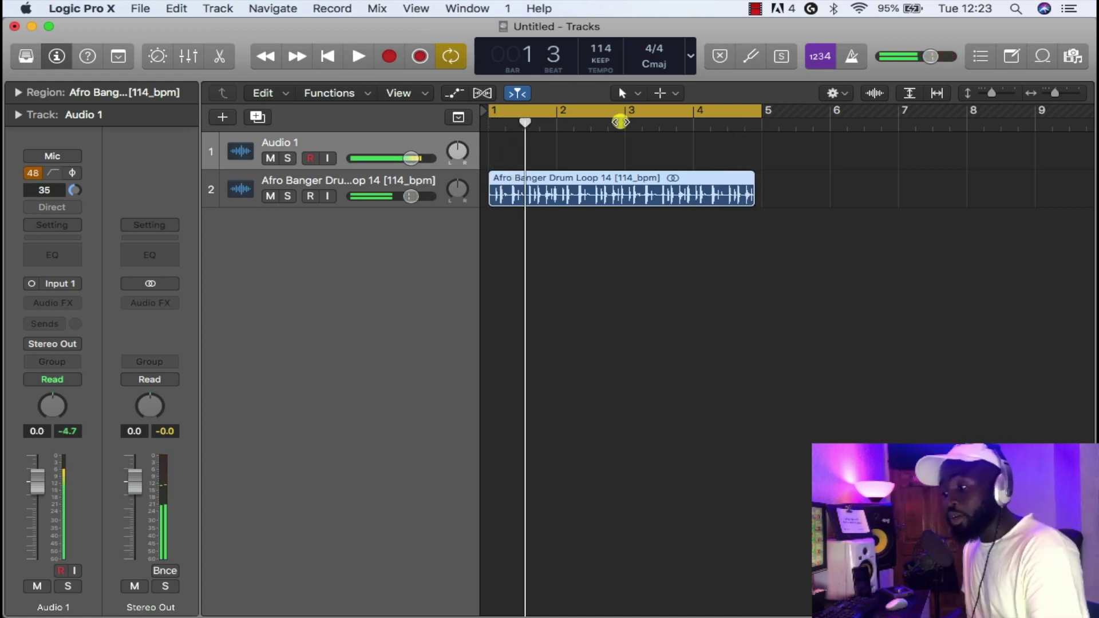
# - Select the drum loop track and set the project tempo to 117 bpm
pyautogui.click(424, 182)
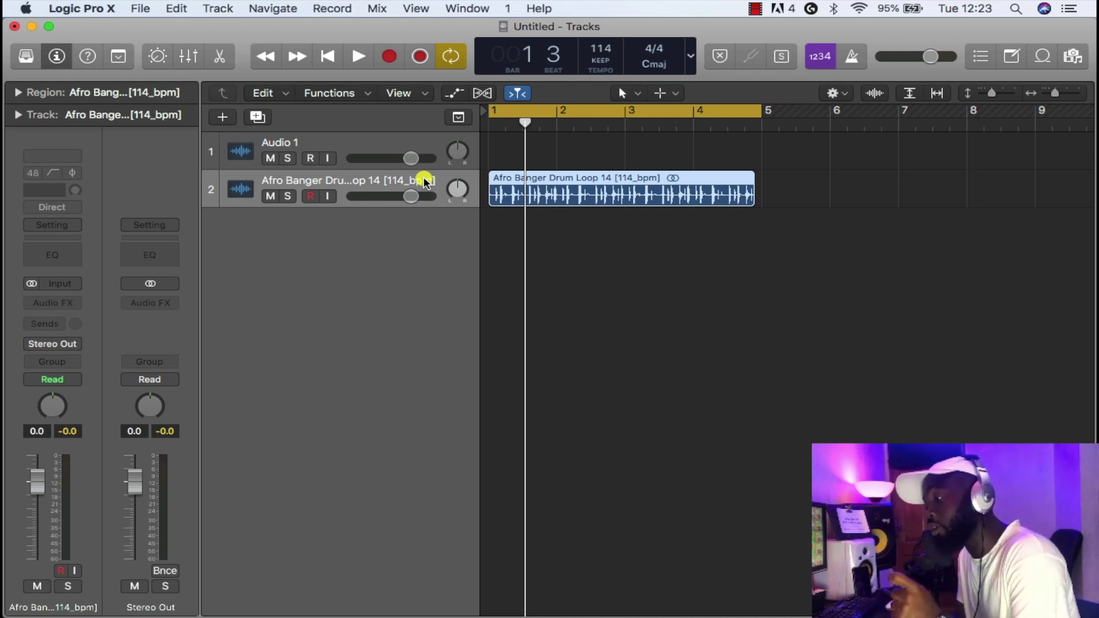
pyautogui.moveTo(595, 60); pyautogui.dragTo(596, 34)
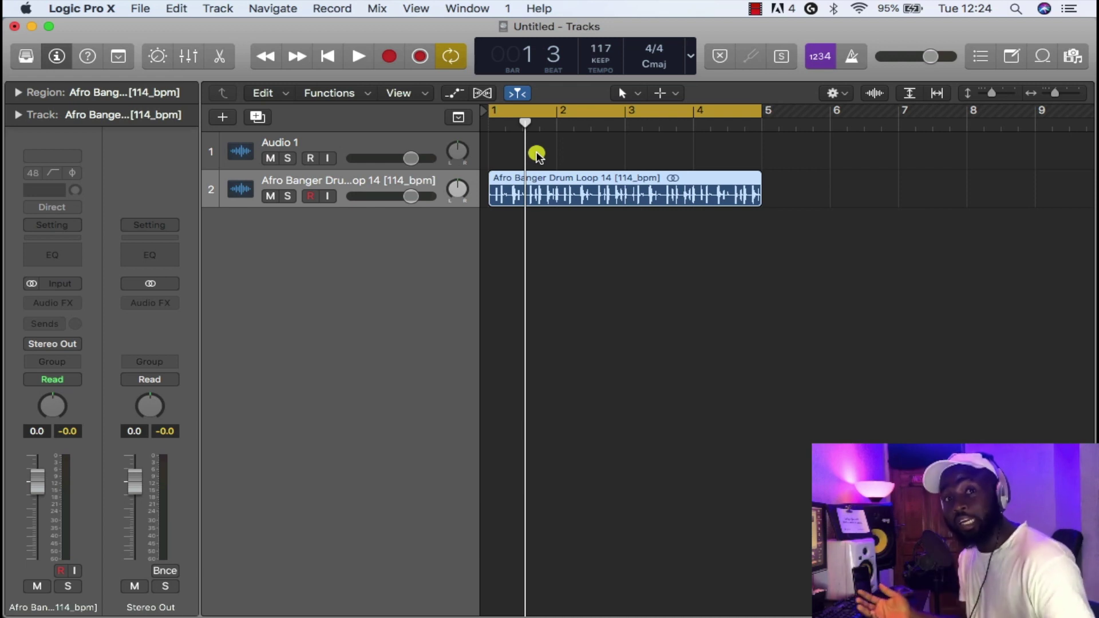
# - Close the current project without saving it and start another new project
pyautogui.click(140, 8)
pyautogui.click(154, 29)
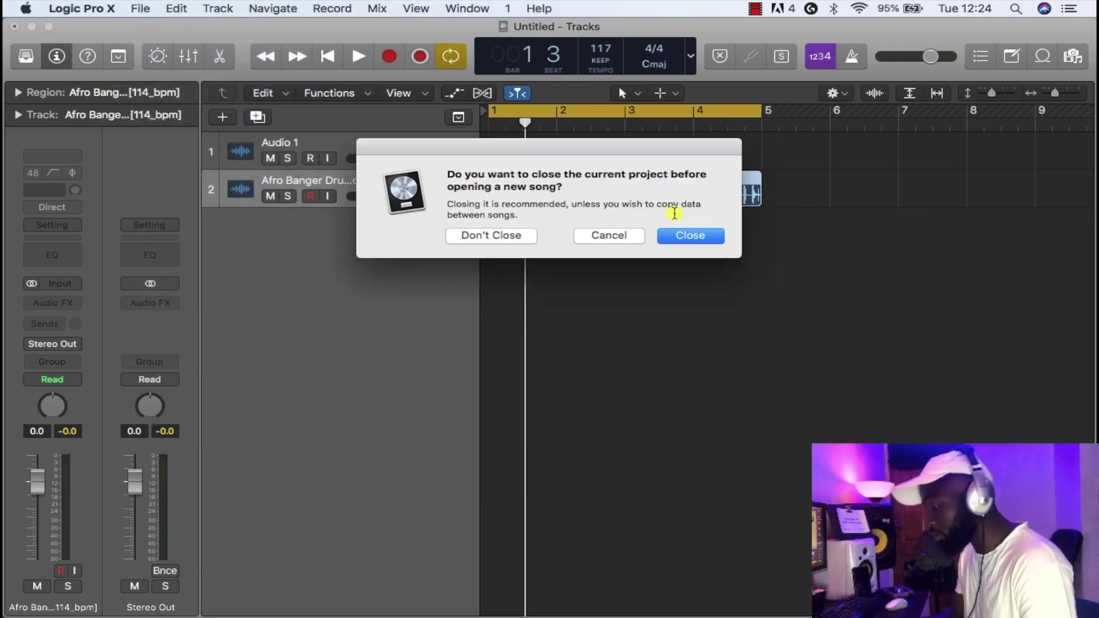
pyautogui.click(675, 233)
pyautogui.click(505, 229)
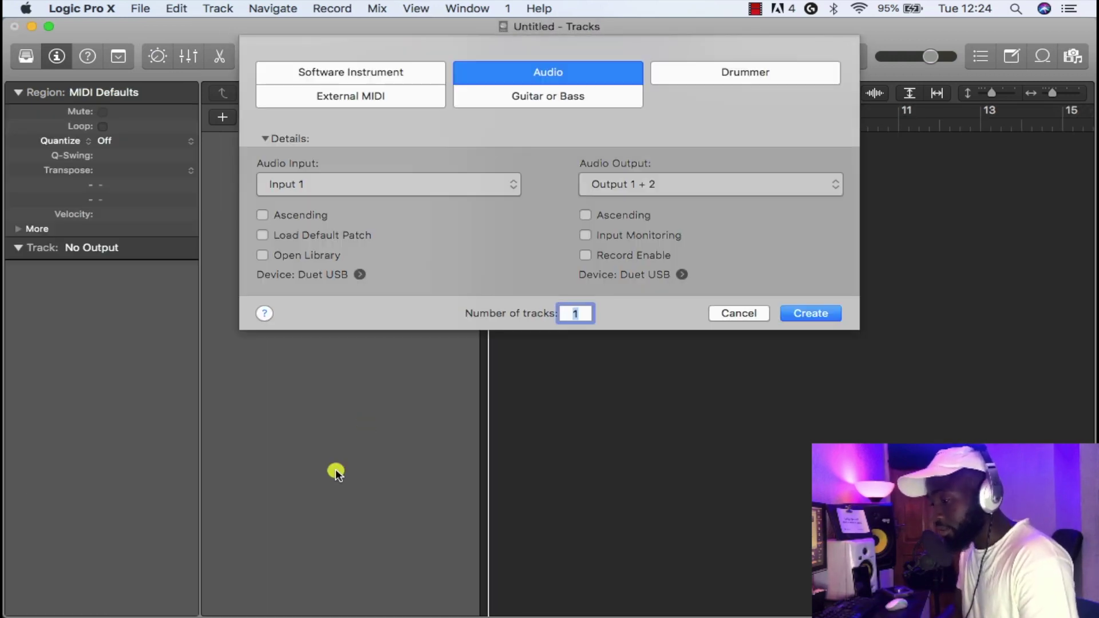
# - In Finder, trash the drum loop on the Desktop, replace it with the copy from DRUM BACK UP, and return to Logic Pro X
pyautogui.click(300, 589)
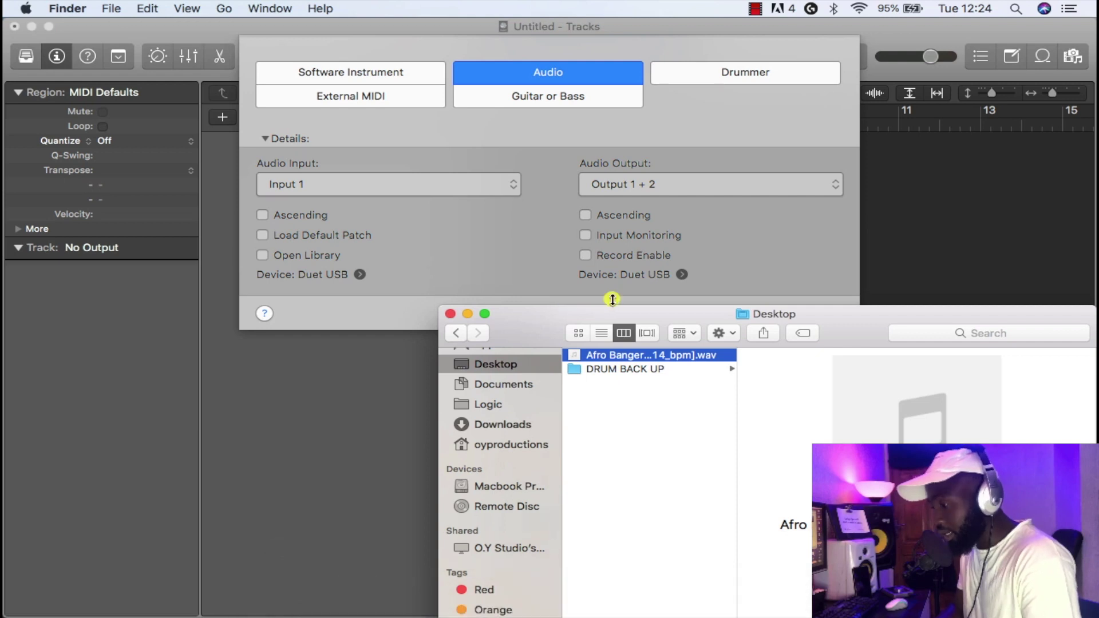
pyautogui.rightClick(620, 356)
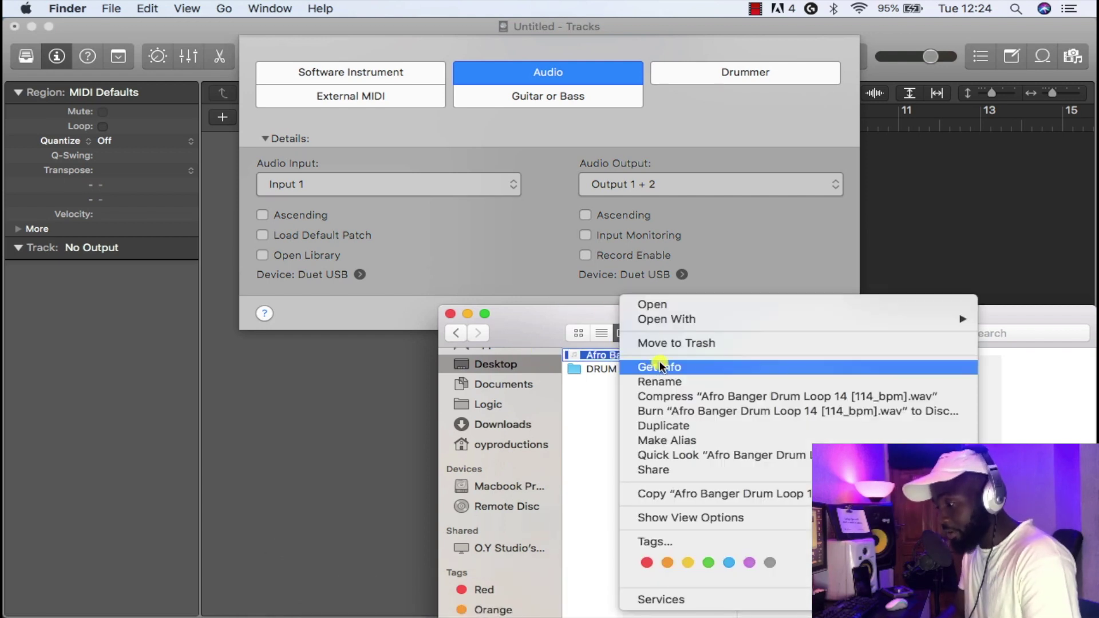
pyautogui.click(666, 344)
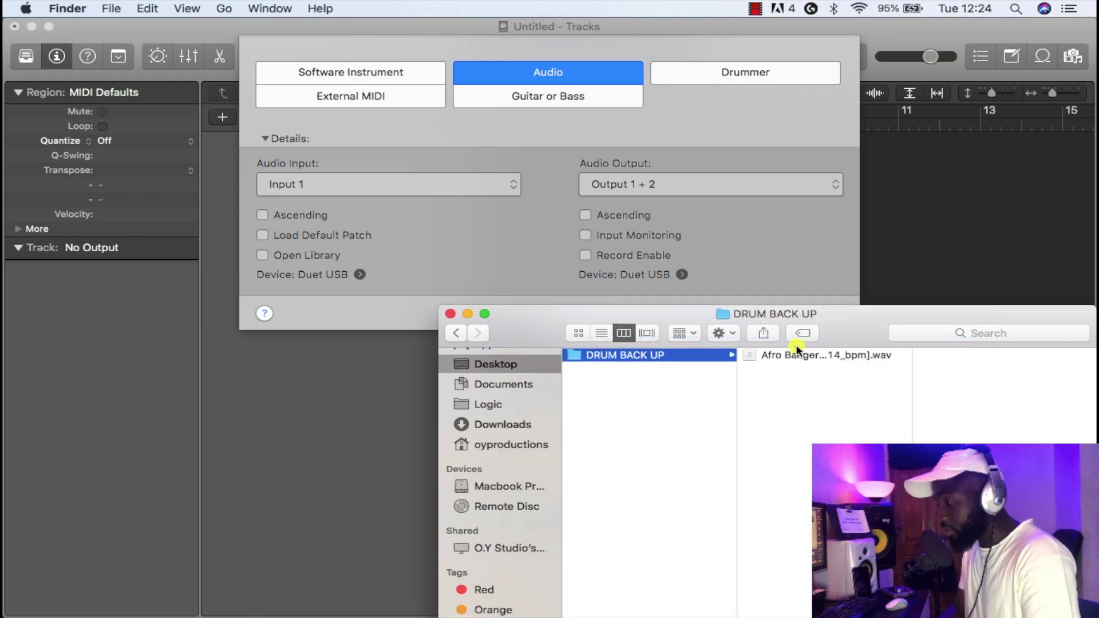
pyautogui.moveTo(800, 356); pyautogui.dragTo(629, 372)
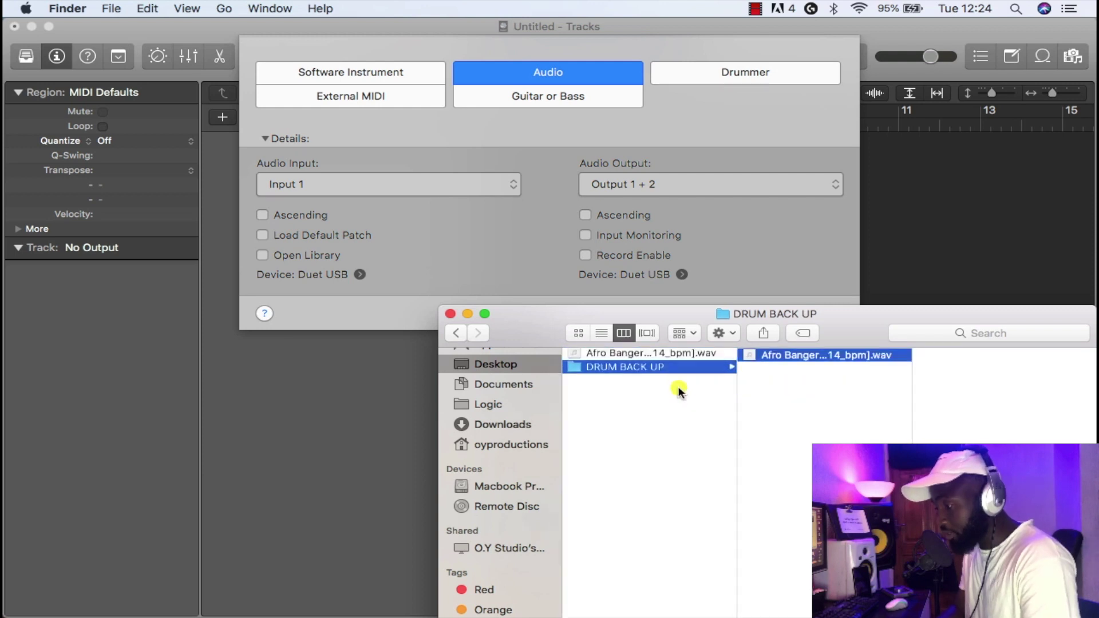
pyautogui.click(618, 356)
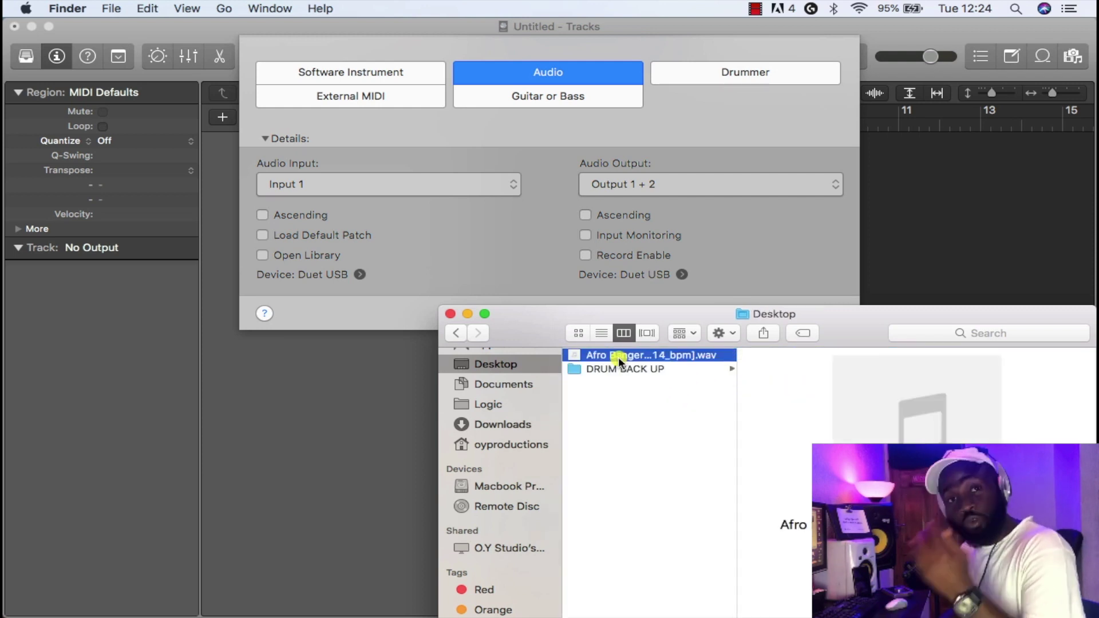
pyautogui.click(634, 368)
pyautogui.click(632, 356)
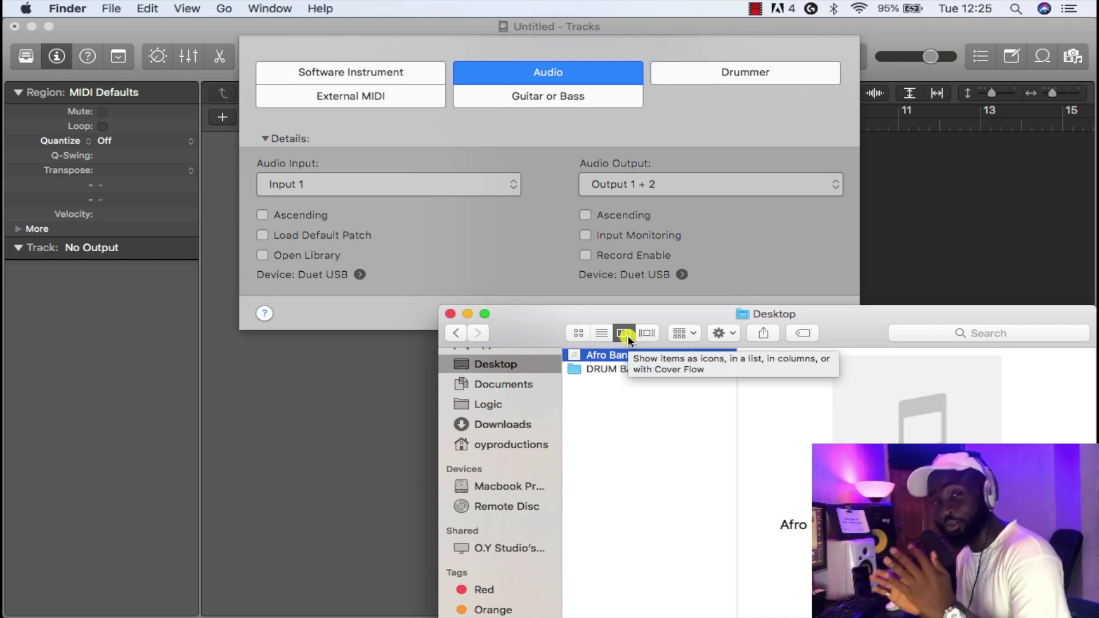
pyautogui.click(505, 166)
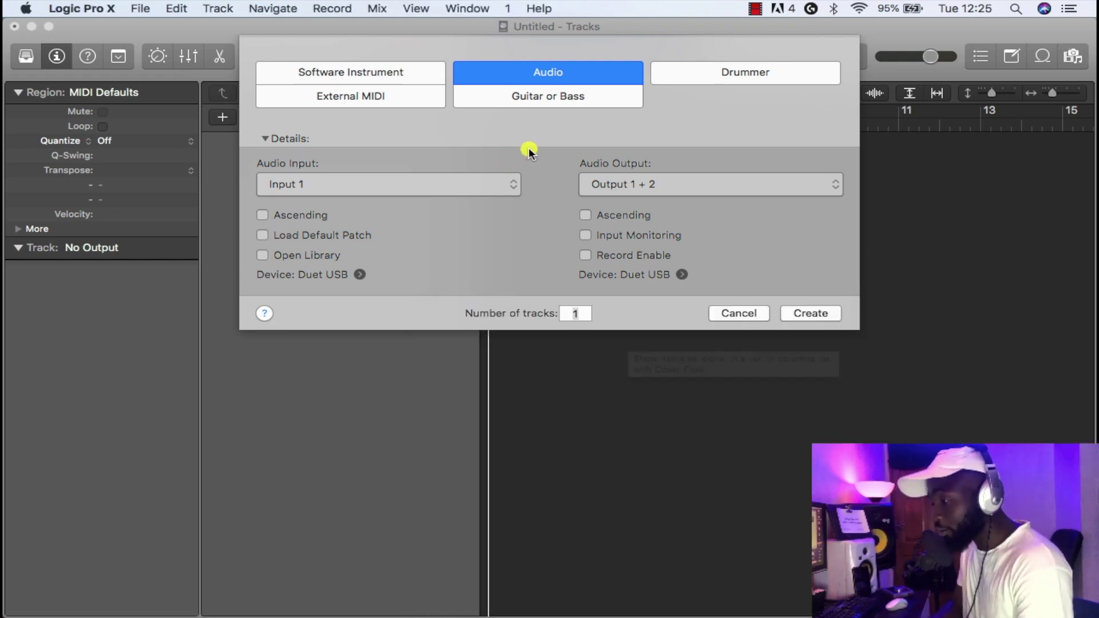
# - Create one audio track, add the Afro Banger drum loop from the Desktop in Finder at bar 1, and import its tempo information
pyautogui.click(804, 315)
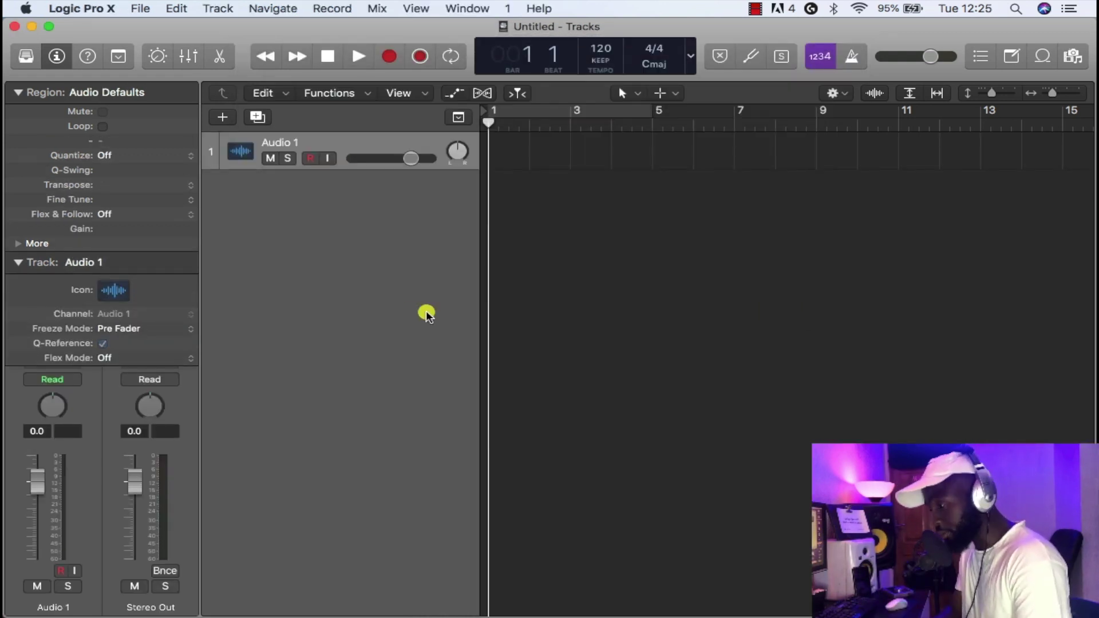
pyautogui.click(303, 598)
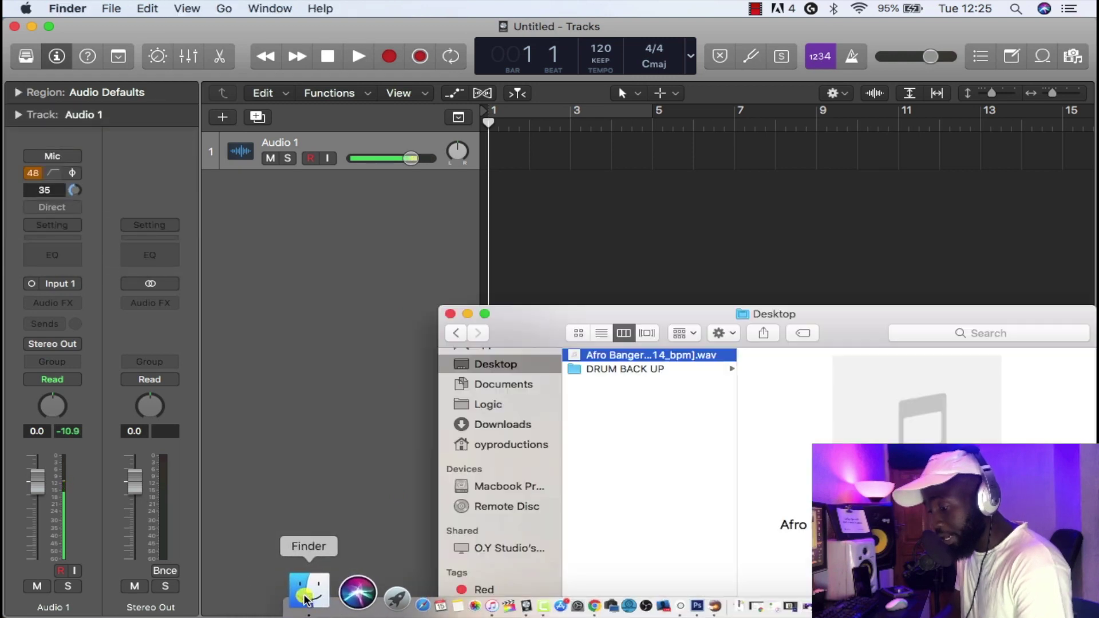
pyautogui.moveTo(828, 315); pyautogui.dragTo(828, 345)
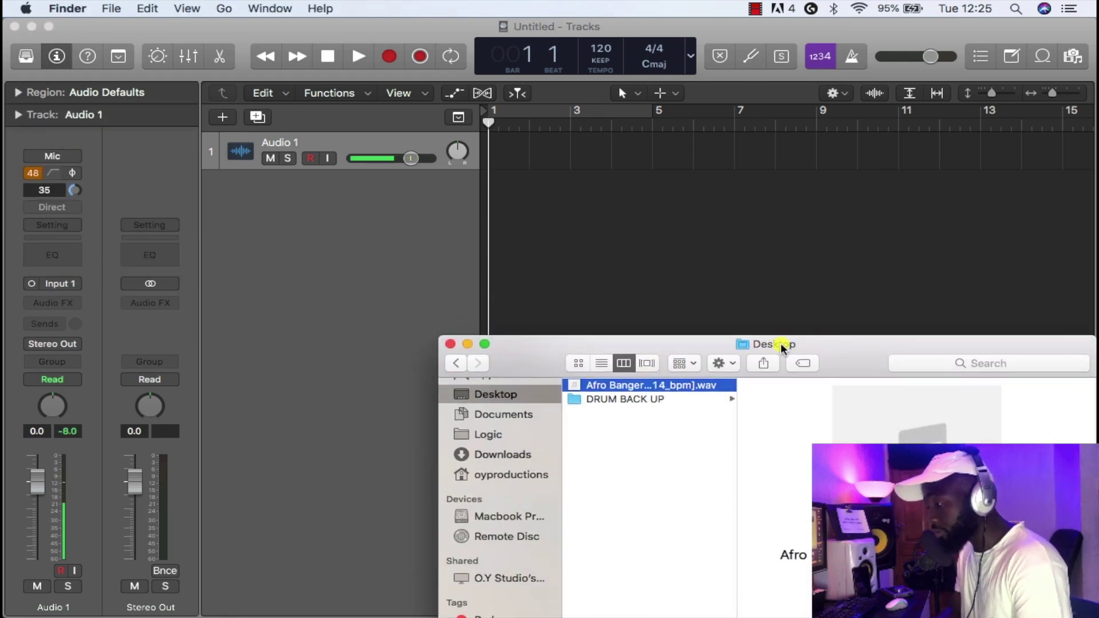
pyautogui.moveTo(603, 385); pyautogui.dragTo(492, 203)
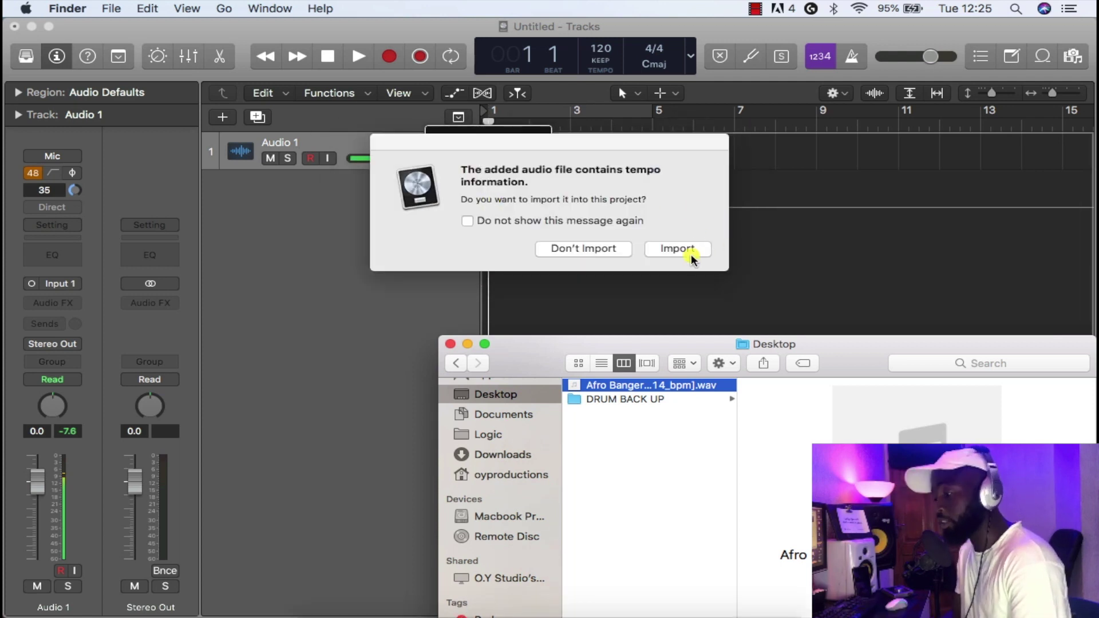
pyautogui.click(690, 253)
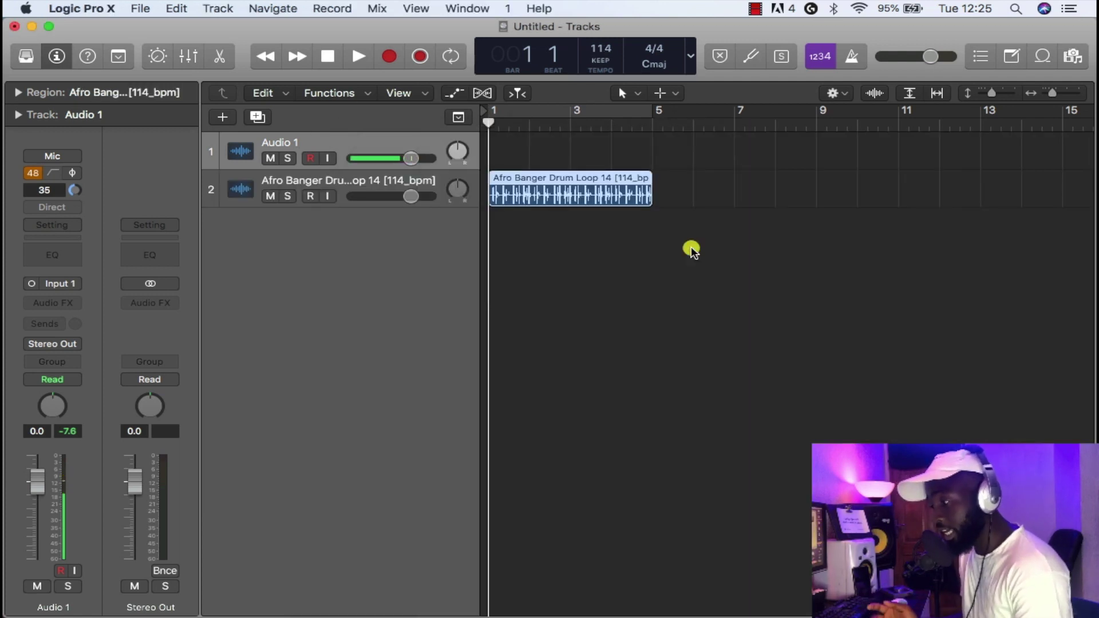
# - Play the imported drum loop in cycle mode, shortening the cycle to bar 1 and extending it back to bar 5
pyautogui.press('c')
pyautogui.press('space')
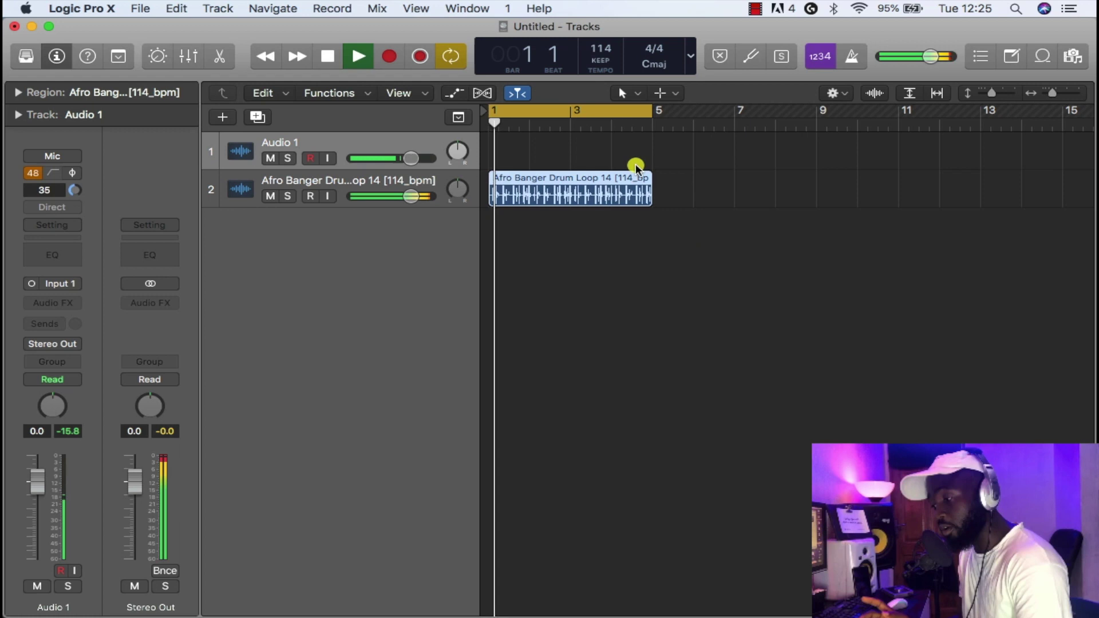
pyautogui.click(603, 128)
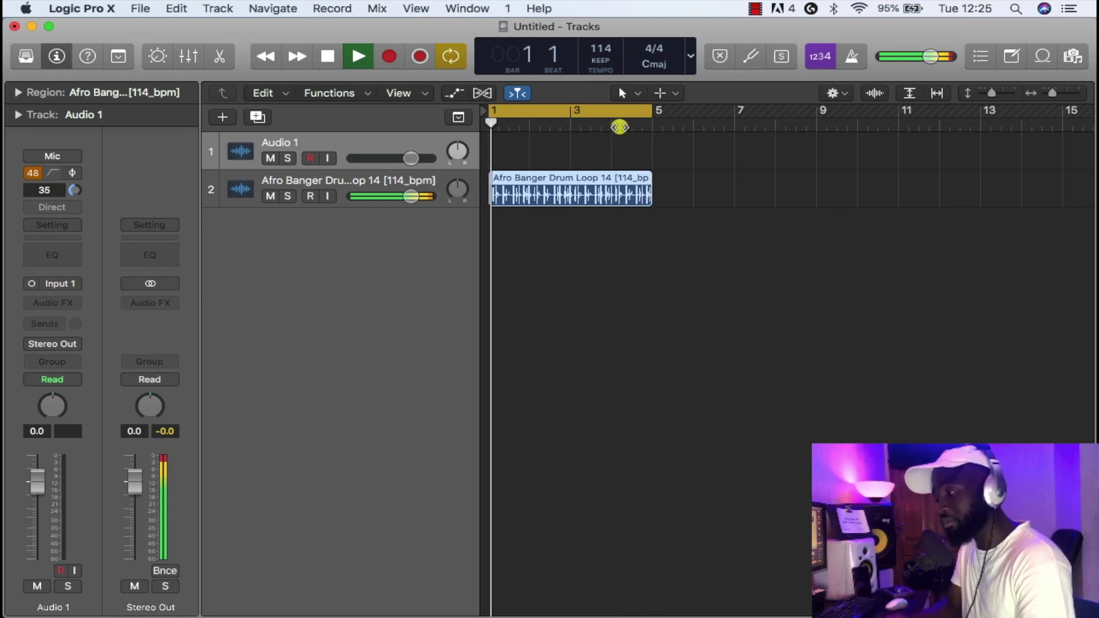
pyautogui.moveTo(620, 127); pyautogui.dragTo(528, 108)
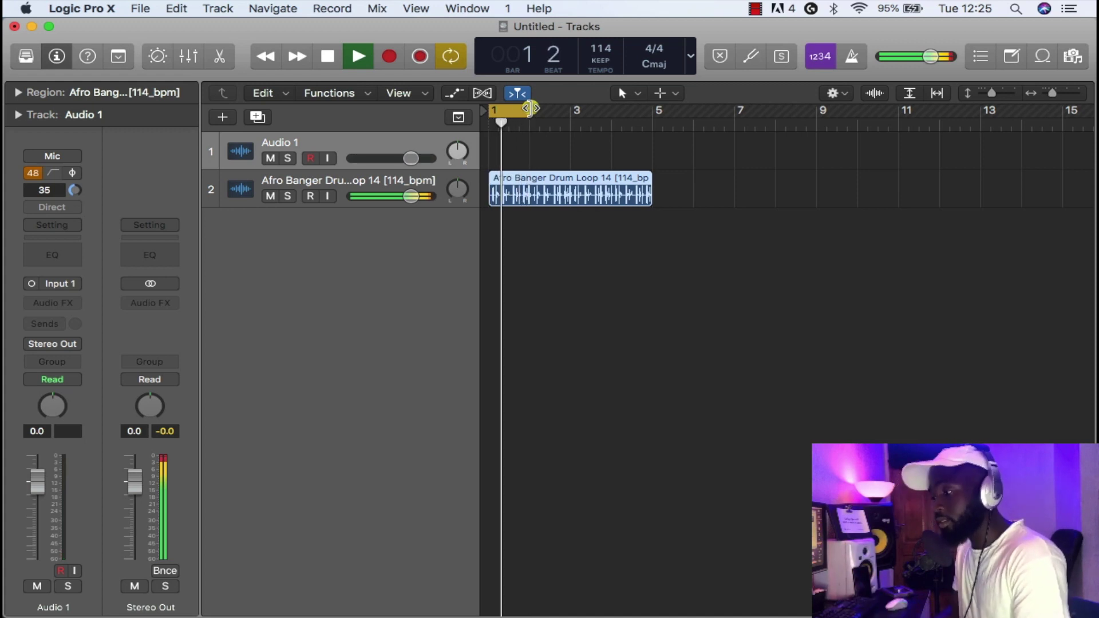
pyautogui.moveTo(530, 108); pyautogui.dragTo(653, 115)
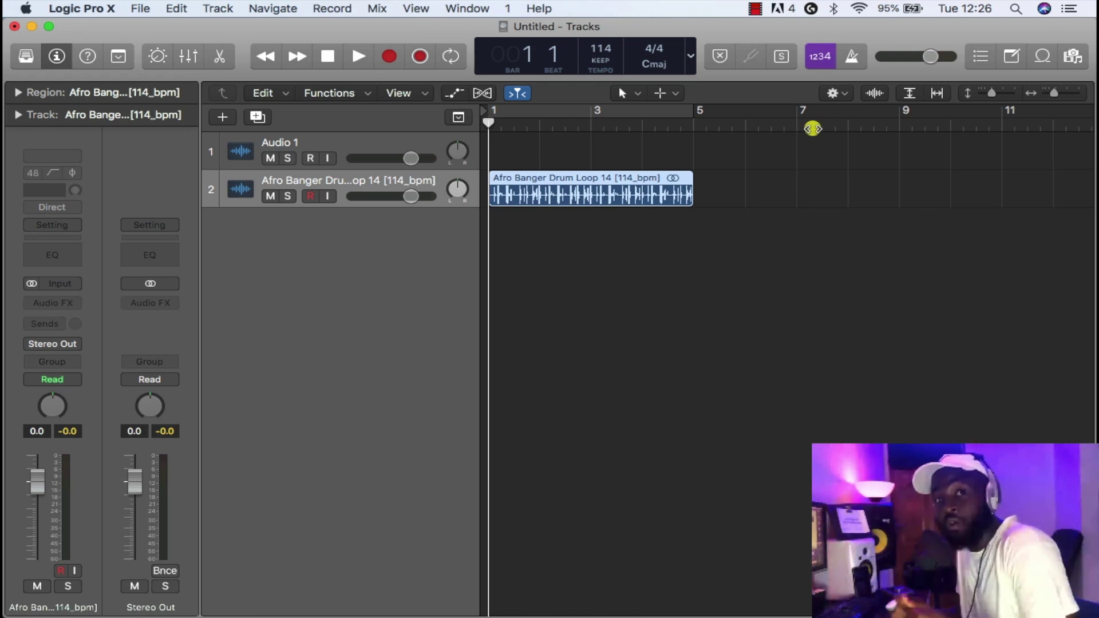
# - Check the original drum loop file on the Desktop in Finder and return to Logic Pro X
pyautogui.moveTo(515, 613)
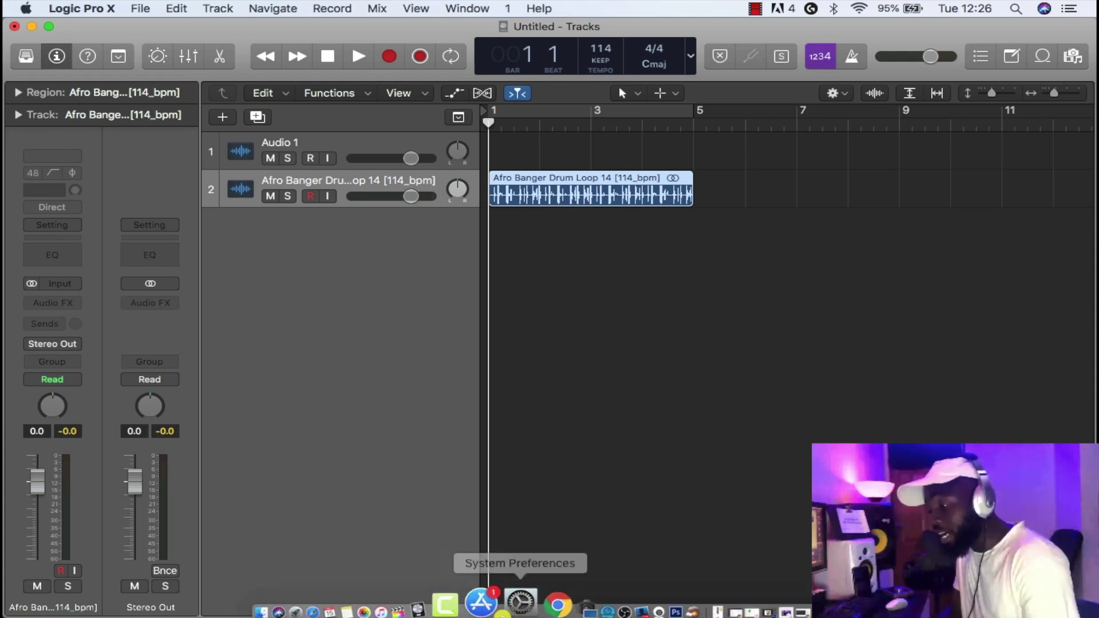
pyautogui.click(306, 594)
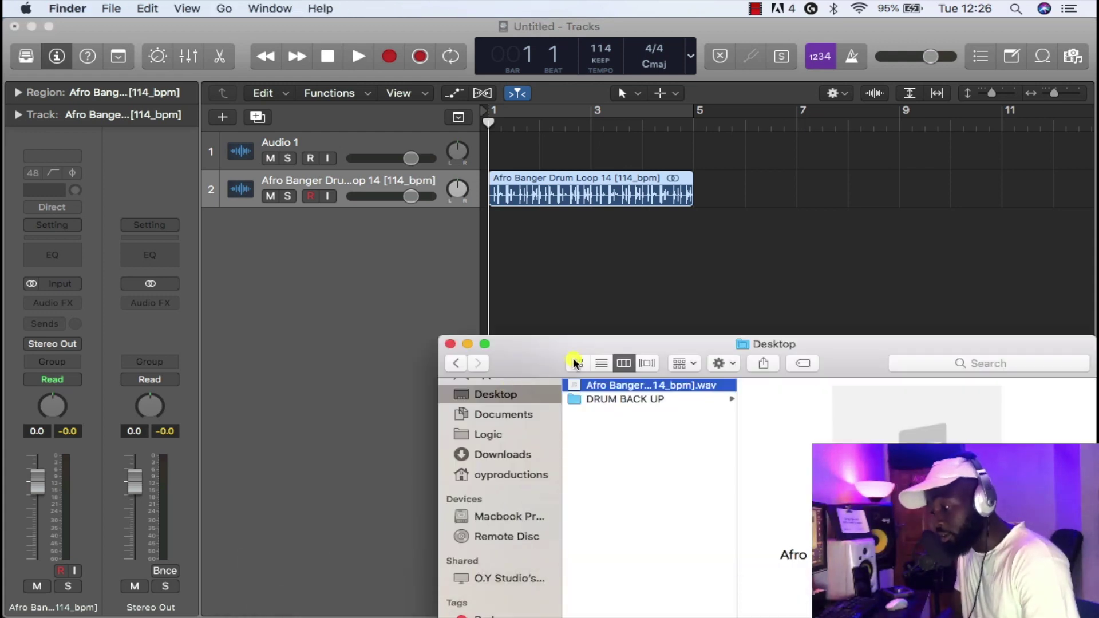
pyautogui.moveTo(535, 343); pyautogui.dragTo(510, 331)
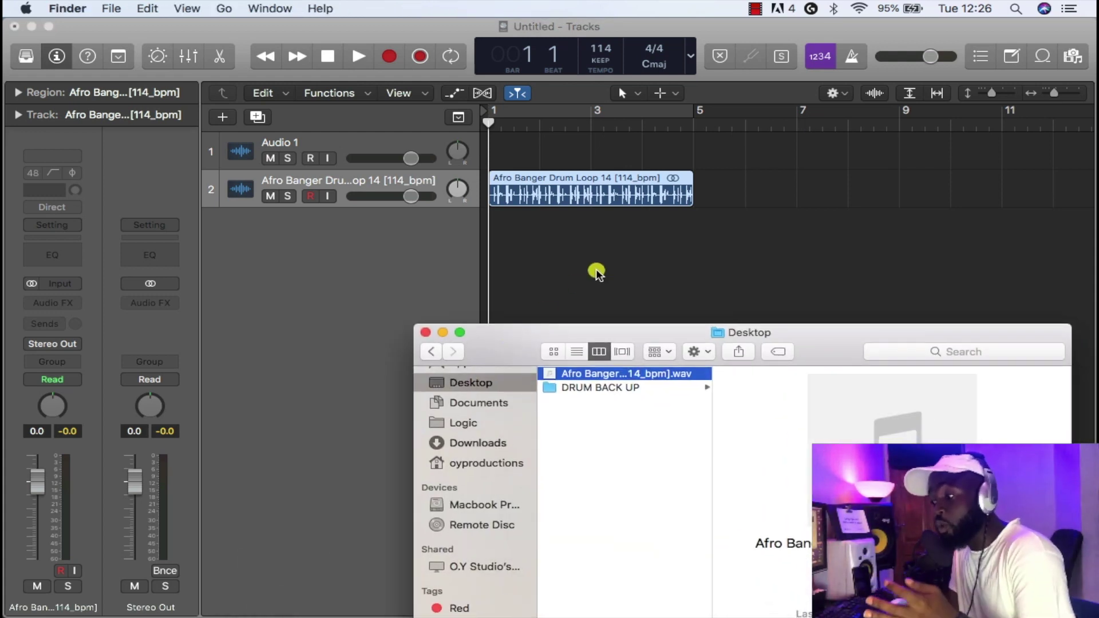
pyautogui.click(596, 269)
pyautogui.click(308, 598)
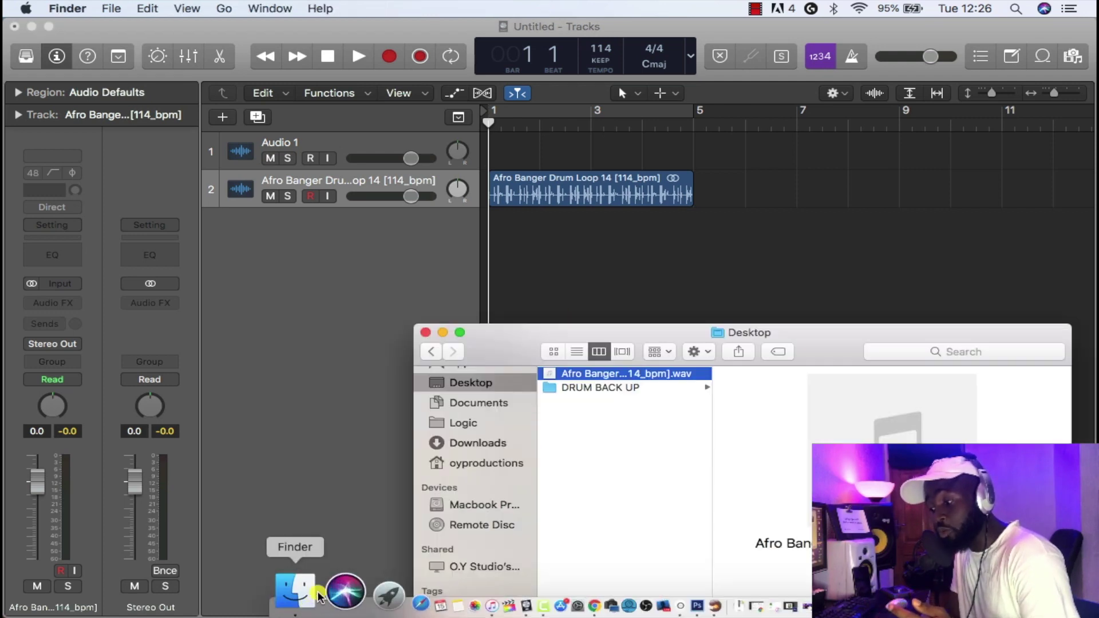
pyautogui.click(634, 273)
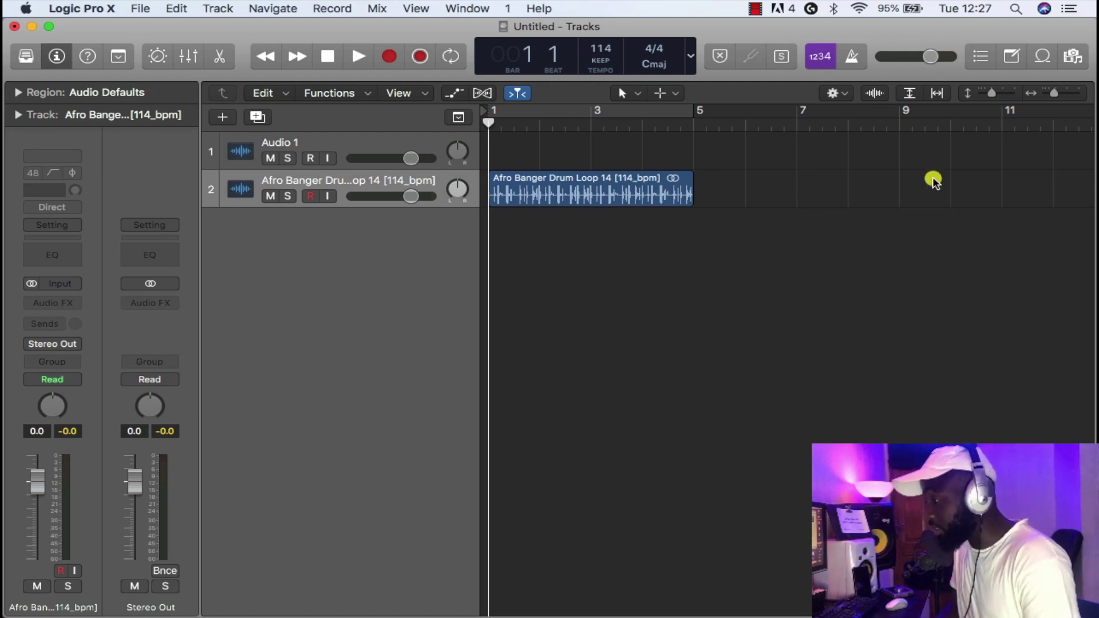
# - Move the project end marker back to about bar 6
pyautogui.press('super+Left')
pyautogui.press('super+Left')
pyautogui.press('super+Left')
pyautogui.press('super+Left')
pyautogui.press('super+Left')
pyautogui.press('super+Left')
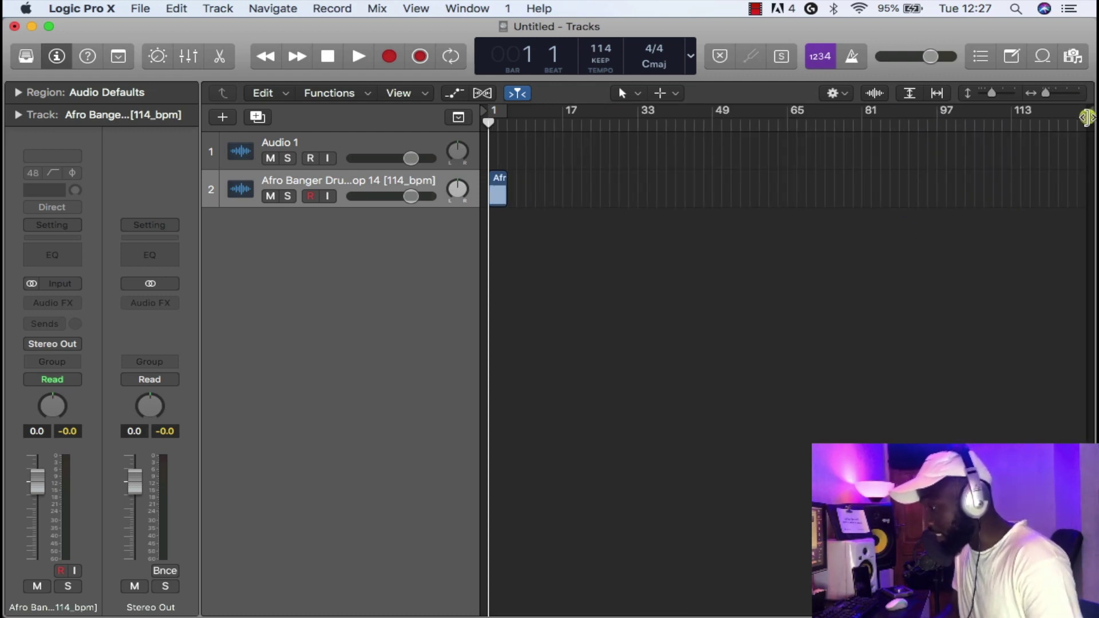
pyautogui.moveTo(1085, 115); pyautogui.dragTo(509, 130)
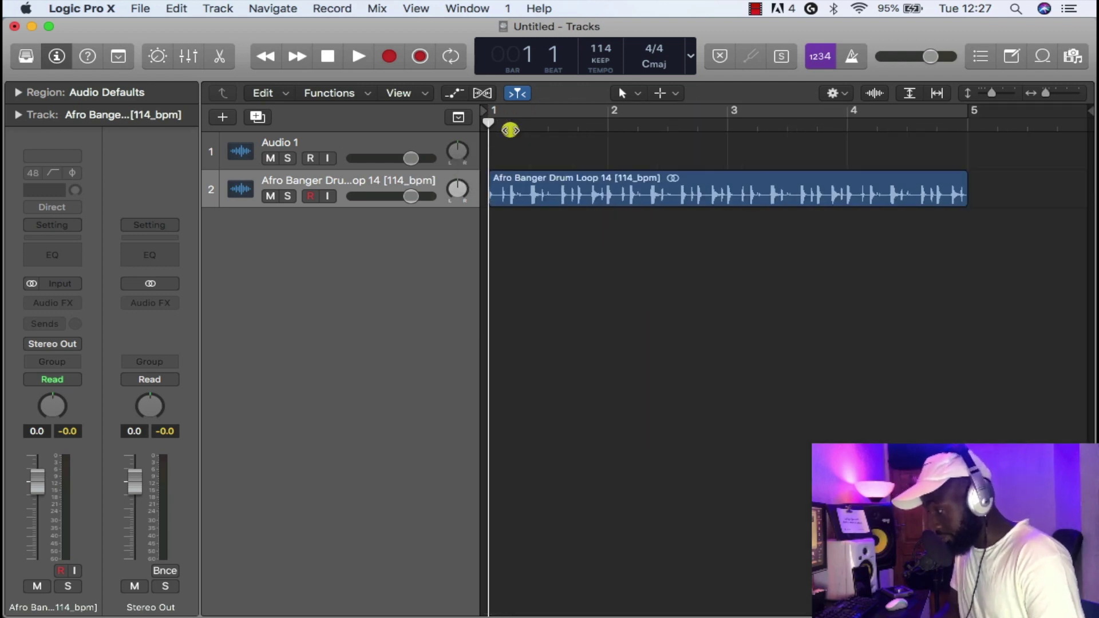
# - Bounce the drum loop track in place to a new track, including volume/pan automation and using Overload Protection Only
pyautogui.click(393, 184)
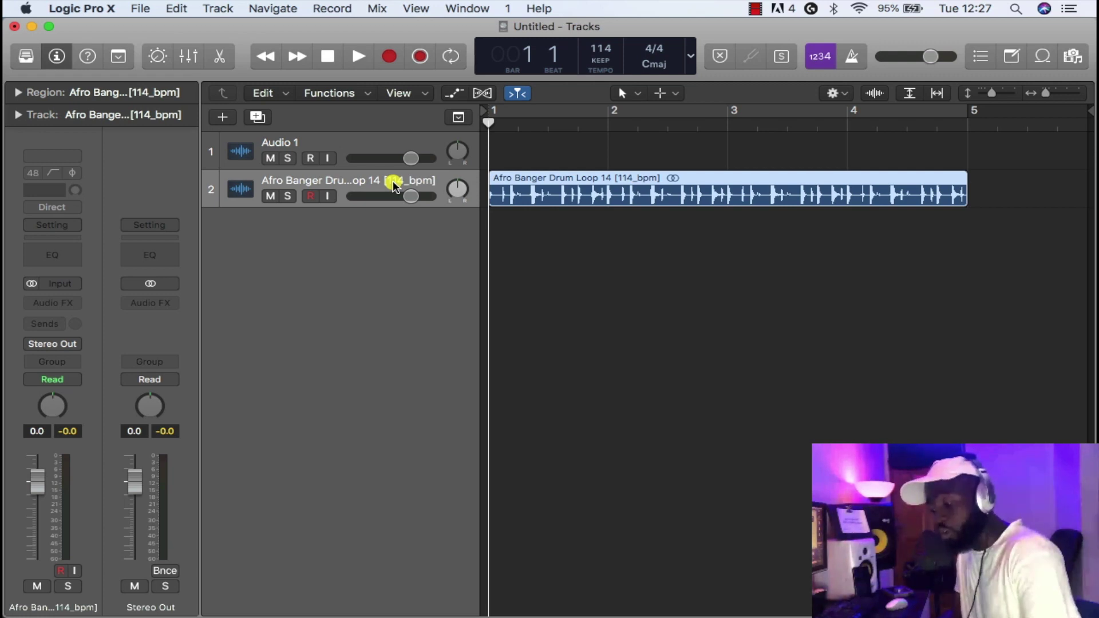
pyautogui.hotkey('ctrl', 'b')
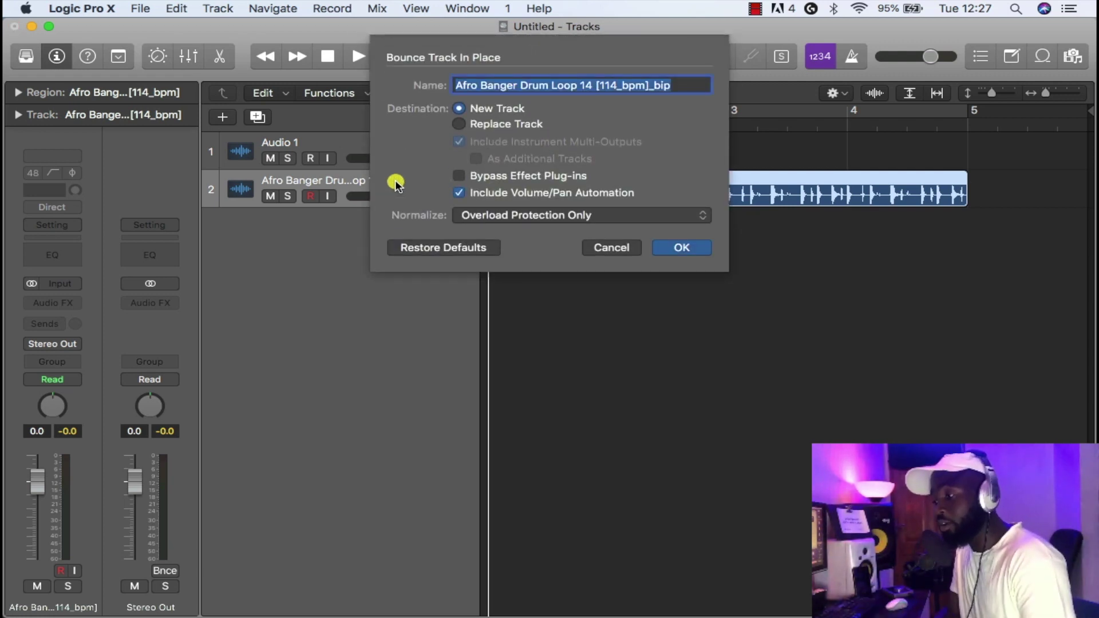
pyautogui.click(610, 251)
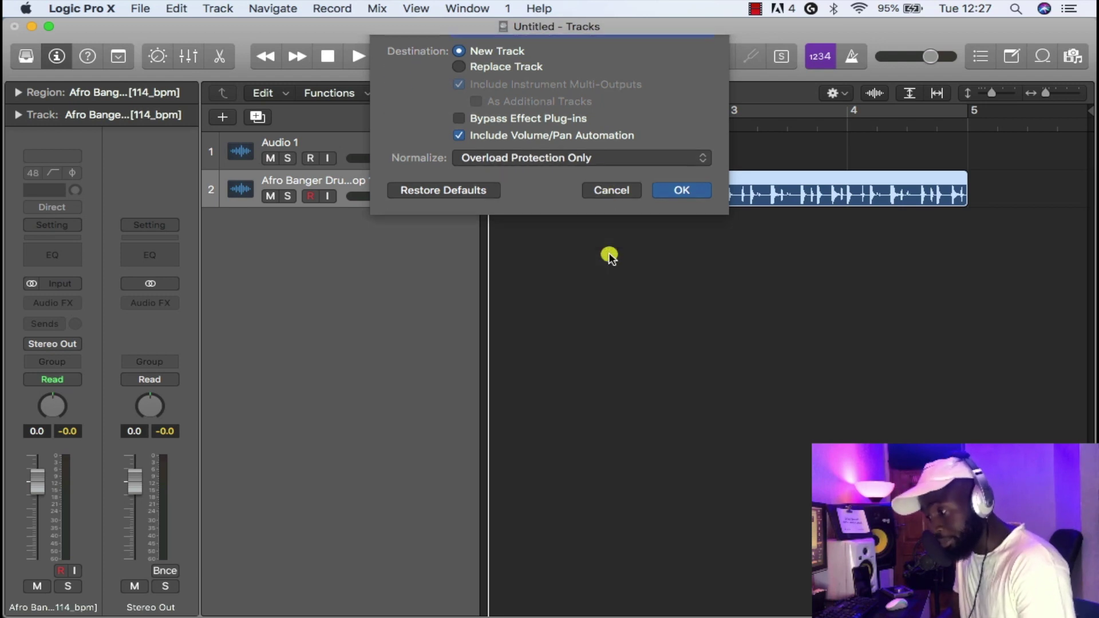
pyautogui.click(141, 8)
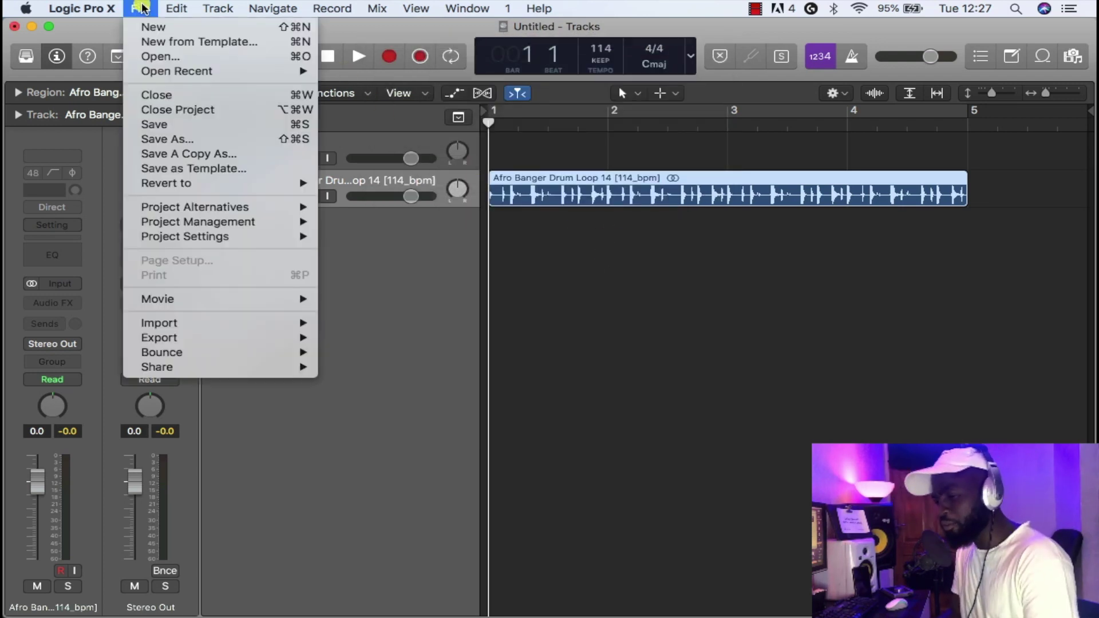
pyautogui.moveTo(234, 353)
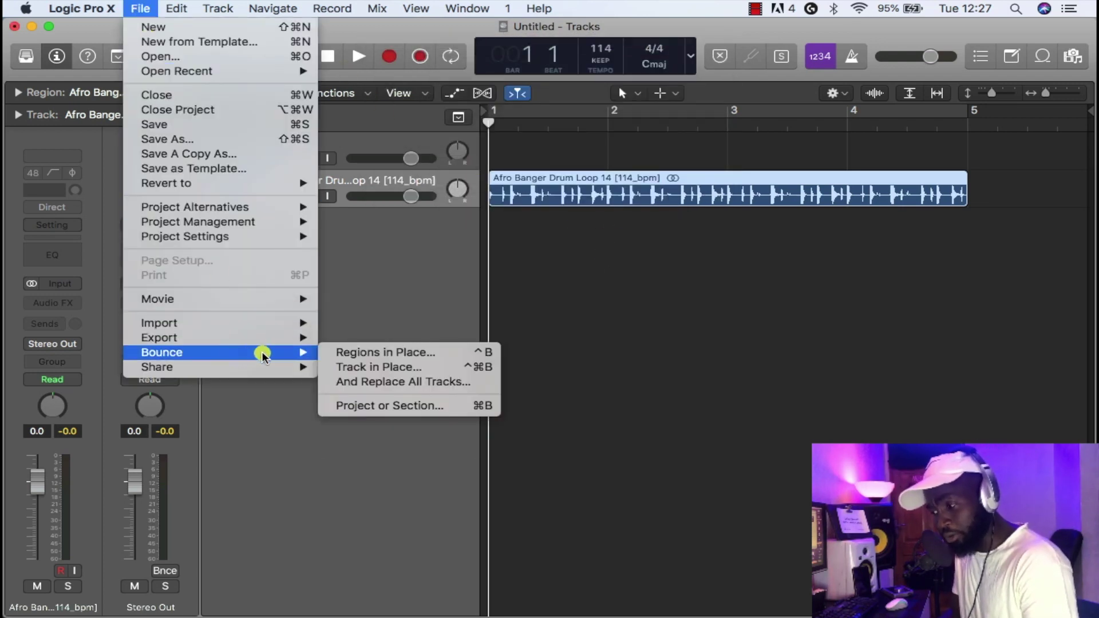
pyautogui.click(384, 370)
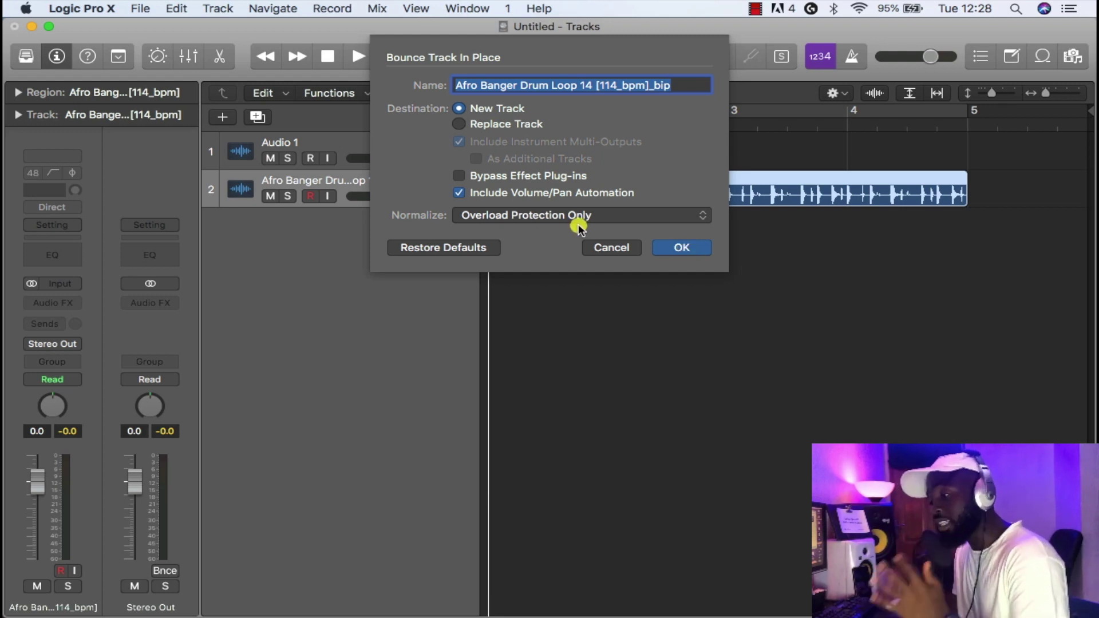
pyautogui.click(683, 256)
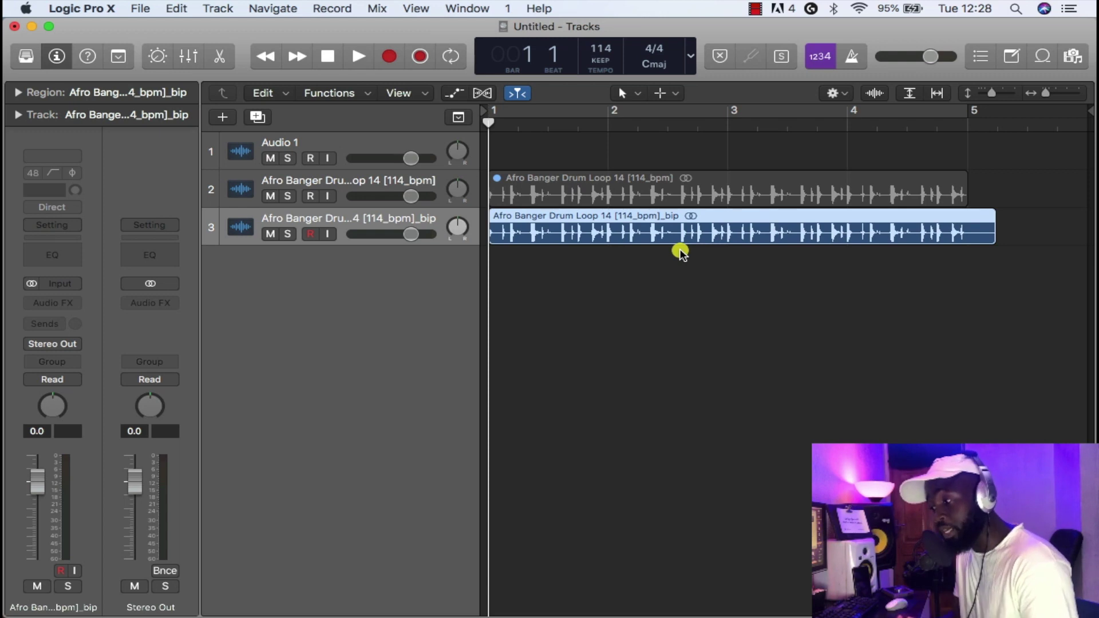
# - Delete the original drum loop region and its track, keeping only the bounced copy
pyautogui.click(419, 183)
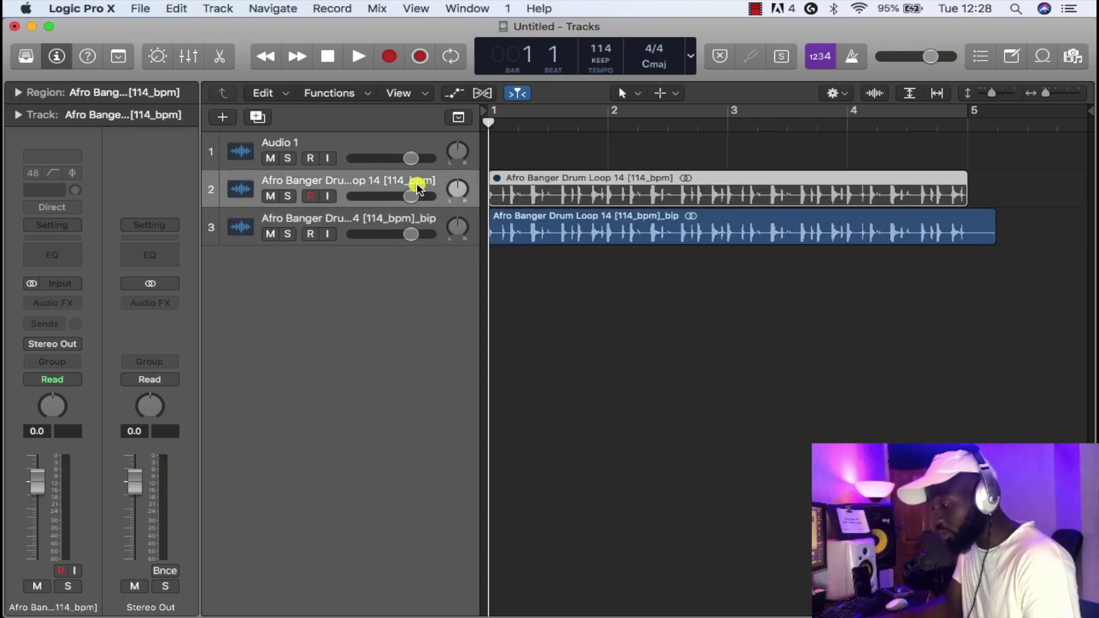
pyautogui.press('BackSpace')
pyautogui.press('super+BackSpace')
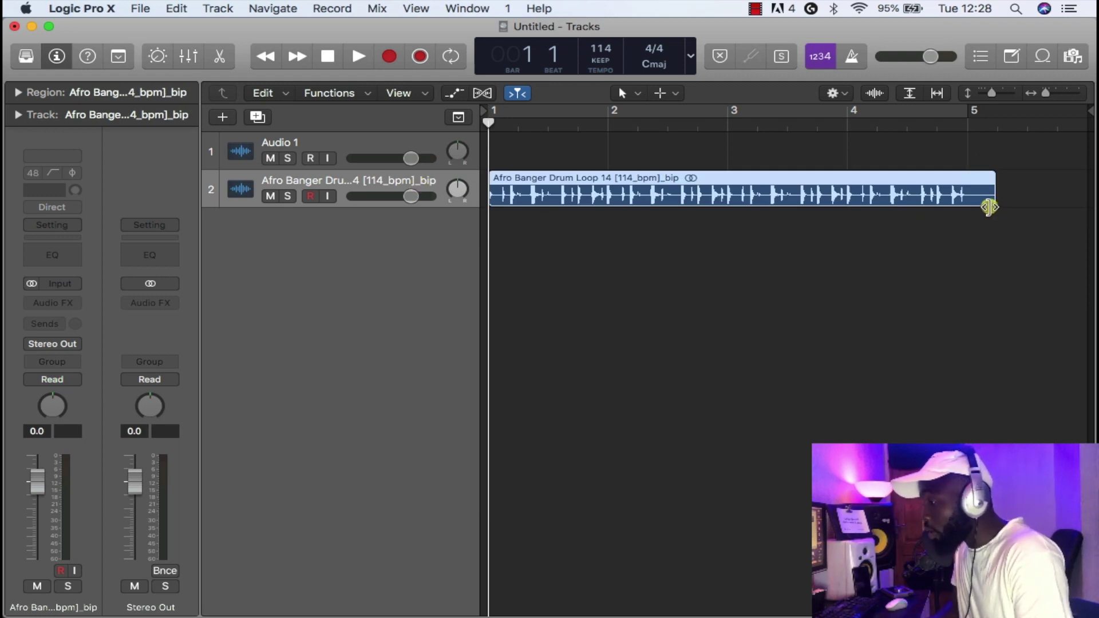
# - Try trimming the end of the bounced region to bar 5, and look at the original loop file on the Desktop in Finder
pyautogui.moveTo(990, 203); pyautogui.dragTo(966, 201)
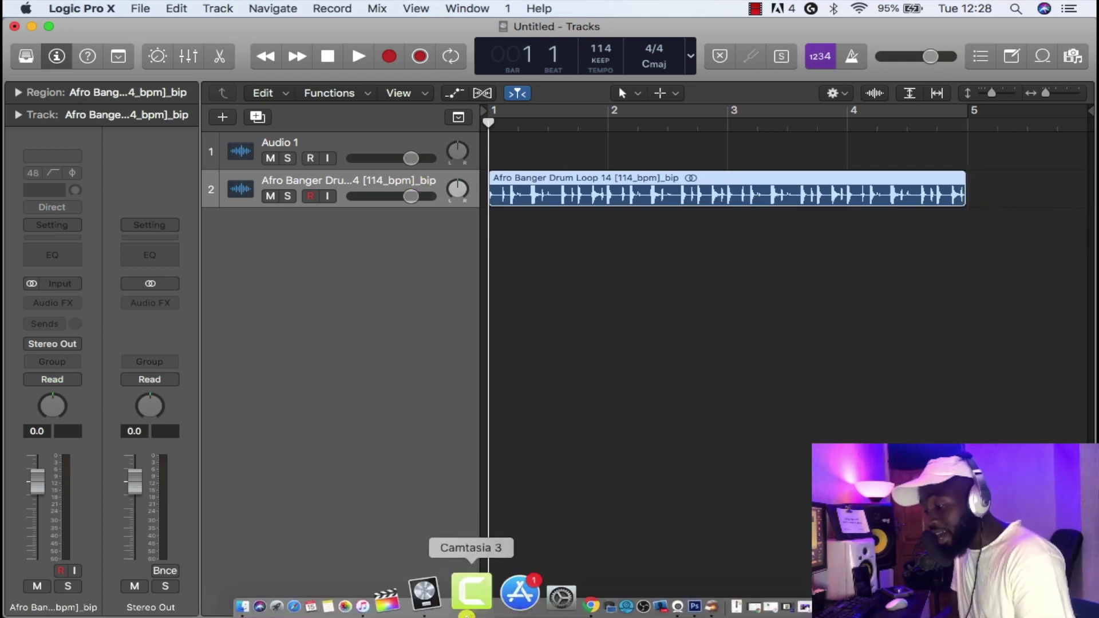
pyautogui.click(282, 603)
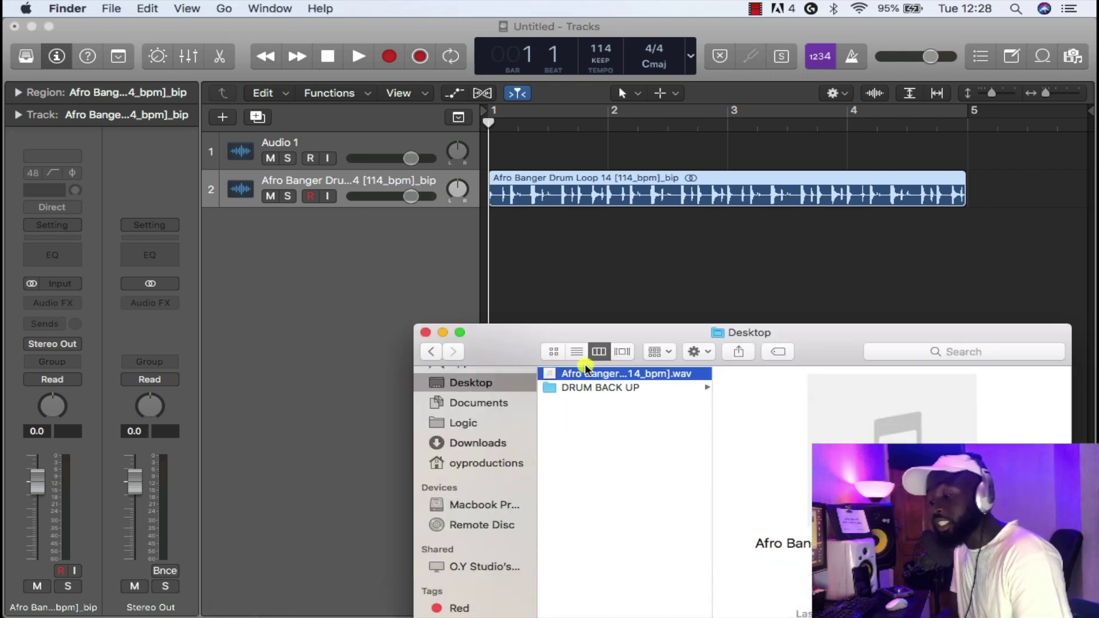
pyautogui.click(559, 238)
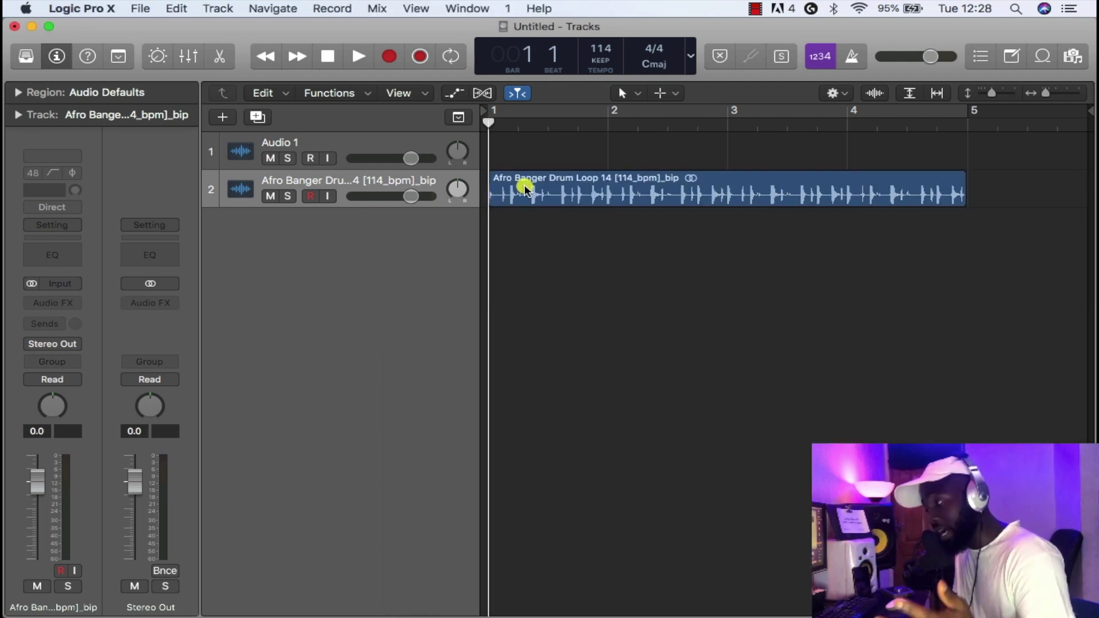
pyautogui.click(660, 171)
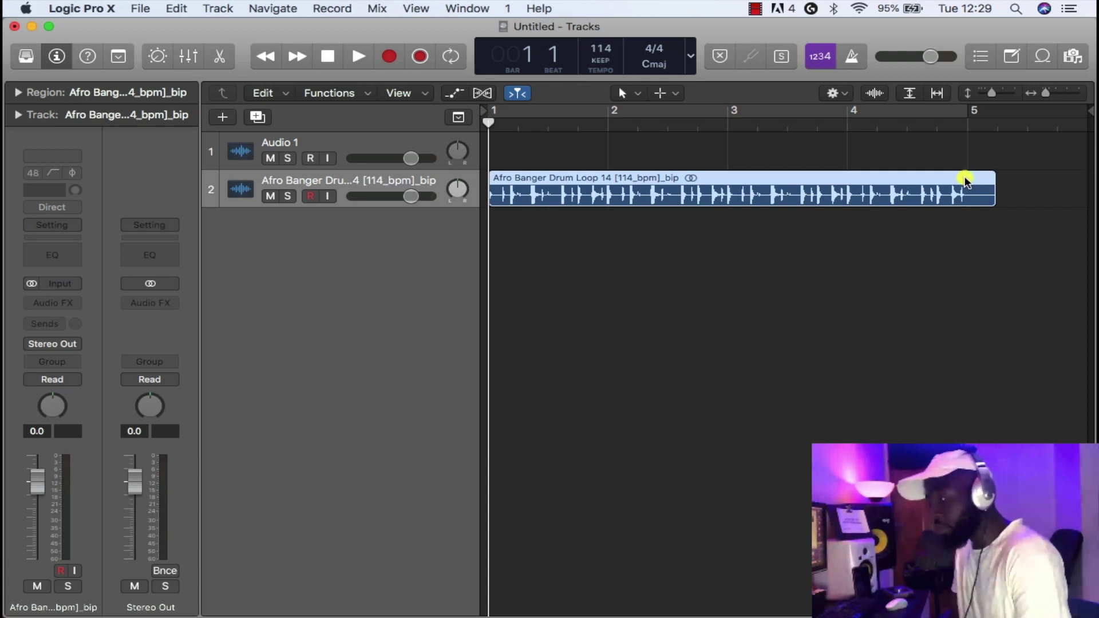
# - Assign the Scissors Tool as the secondary tool, split the bounced region at bar 5, and delete the leftover tail
pyautogui.click(660, 93)
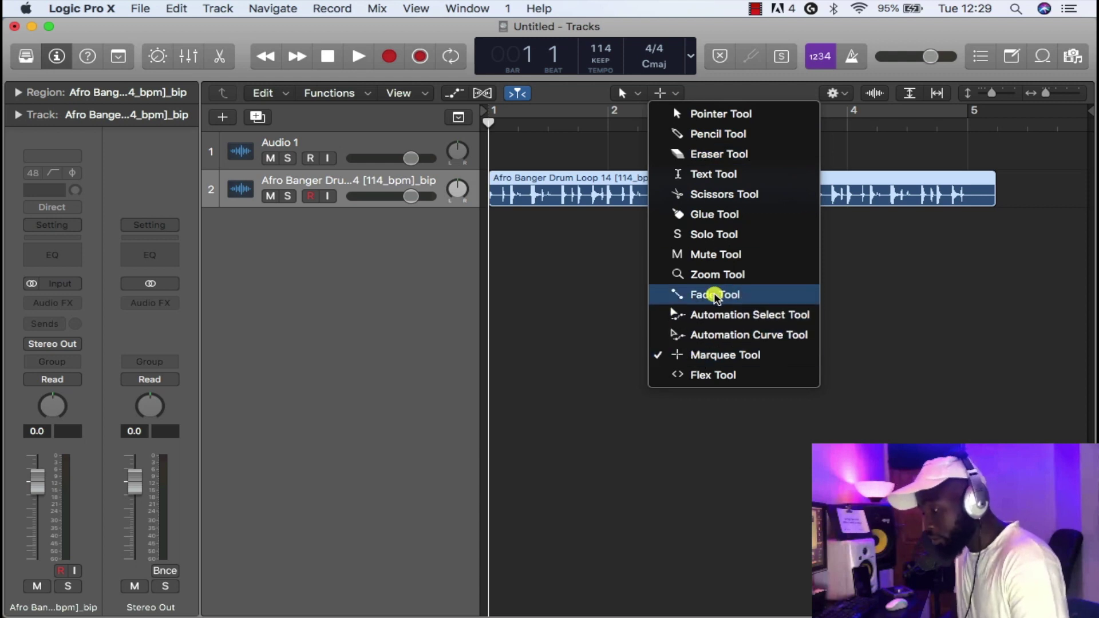
pyautogui.click(698, 194)
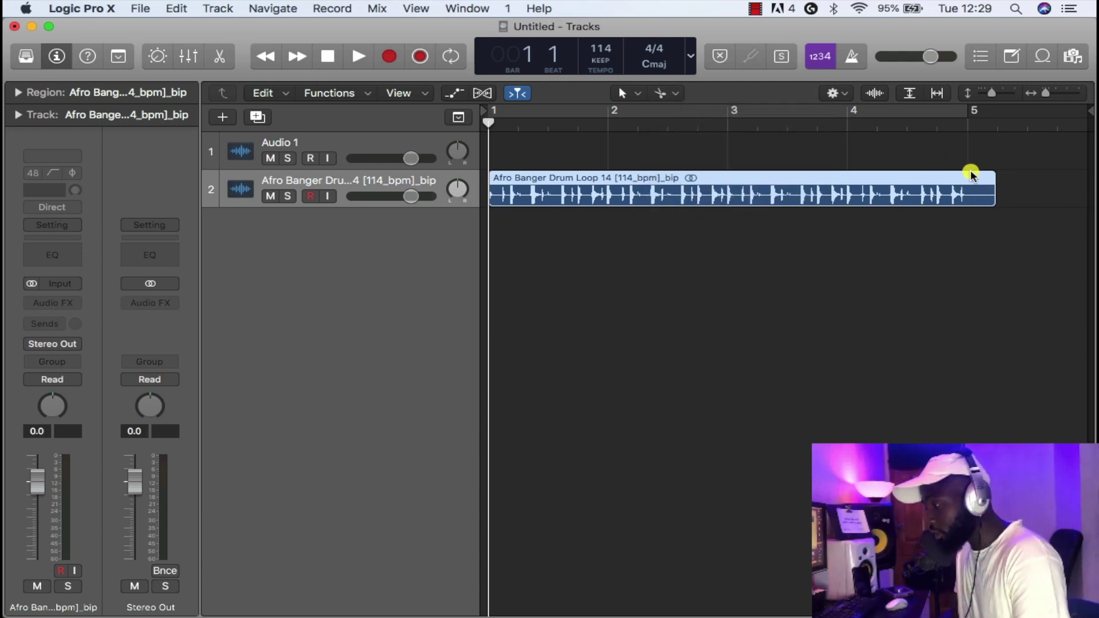
pyautogui.click(968, 185)
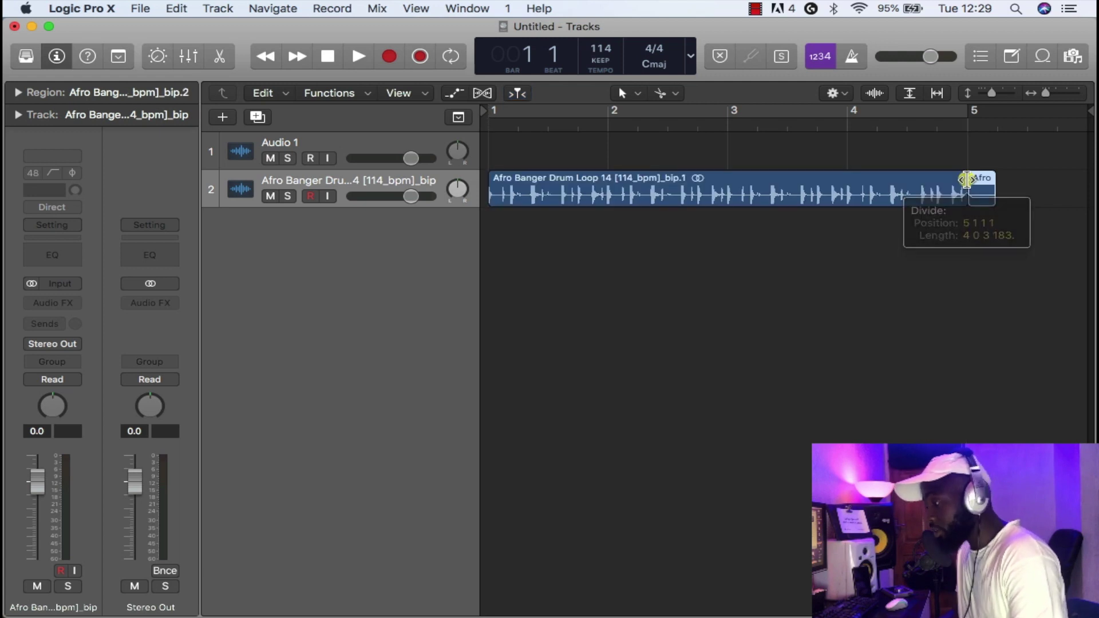
pyautogui.press('Delete')
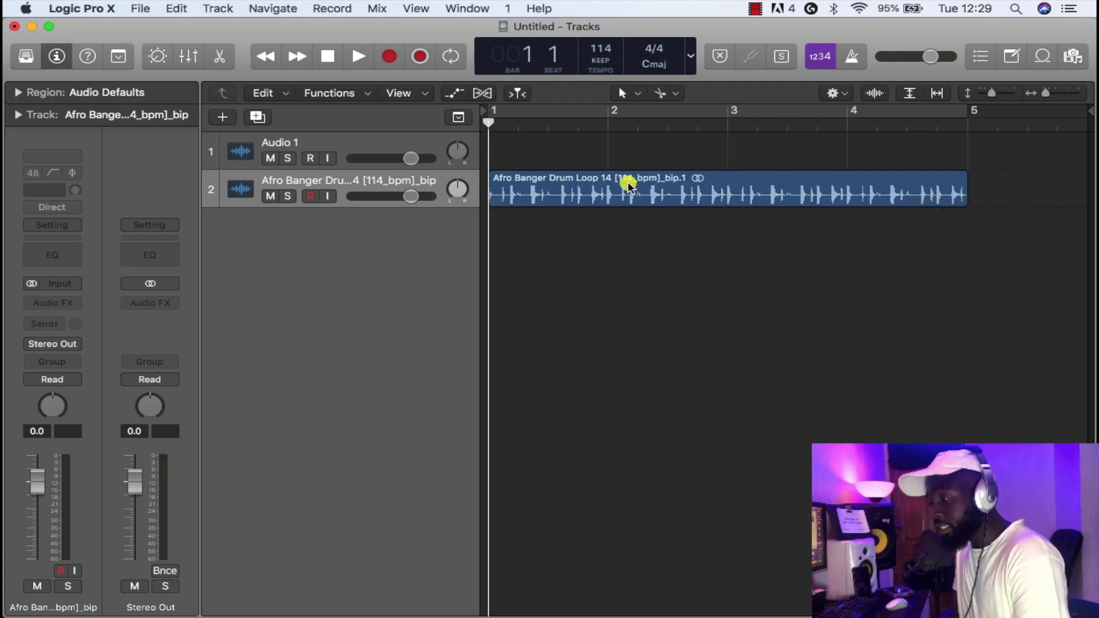
# - Turn on cycle mode for bars 1 to 5 and play back the bounced drum loop
pyautogui.press('c')
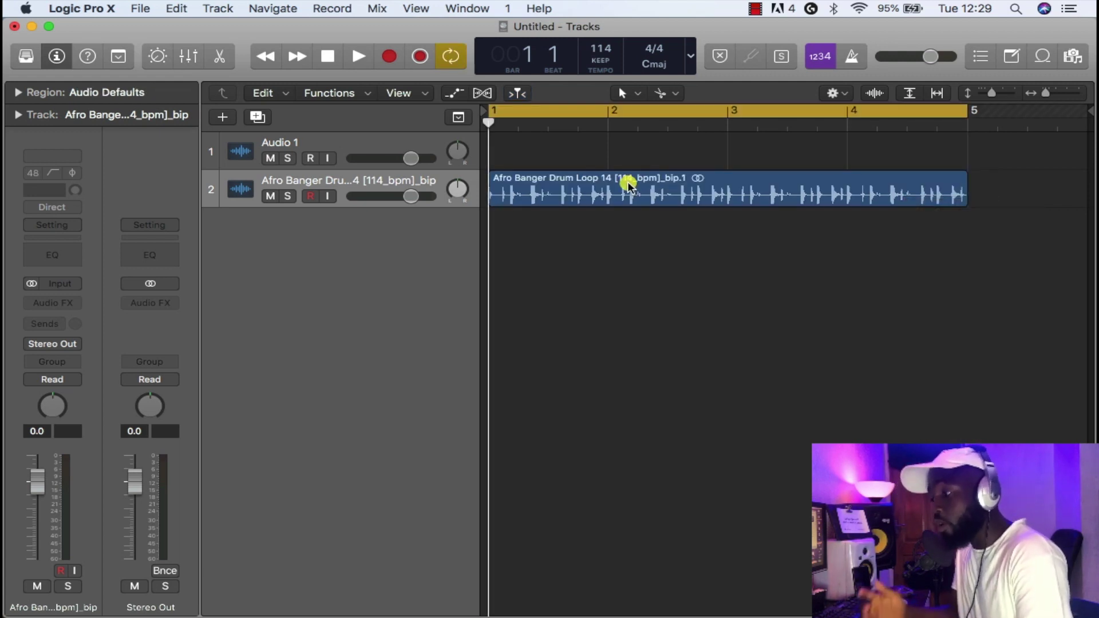
pyautogui.press('space')
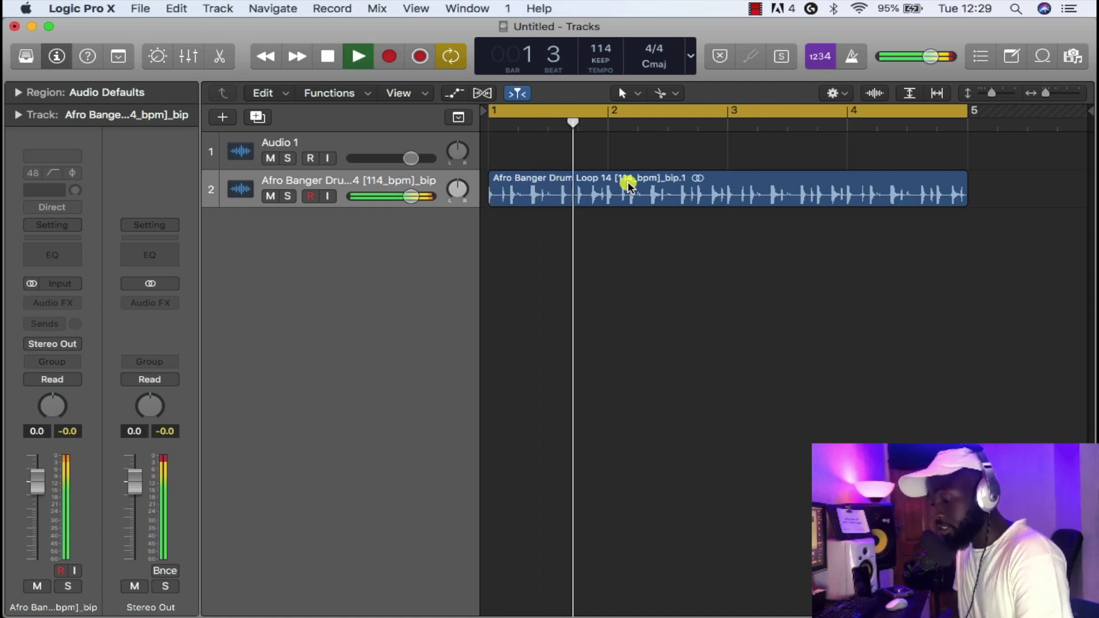
# - Stop playback, turn off cycle mode, return to the start of the project, and select the bounced loop's track
pyautogui.press('space')
pyautogui.press('c')
pyautogui.press('Return')
pyautogui.click(395, 184)
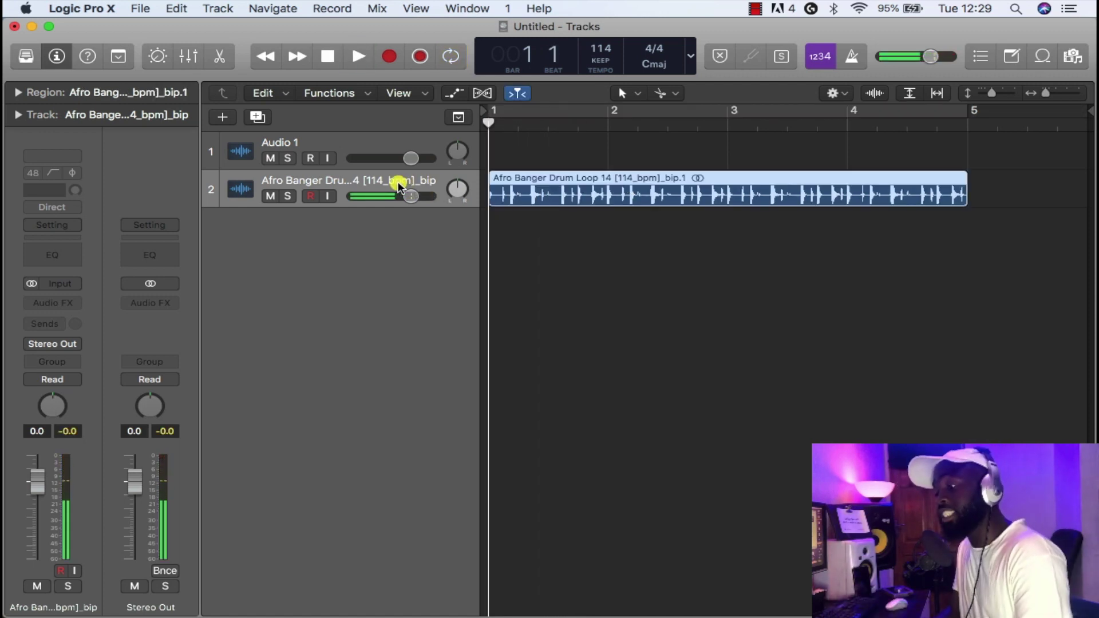
# - Process the bounced drum loop from 114 to 116 bpm with the Time and Pitch Machine, and close its window
pyautogui.doubleClick(585, 199)
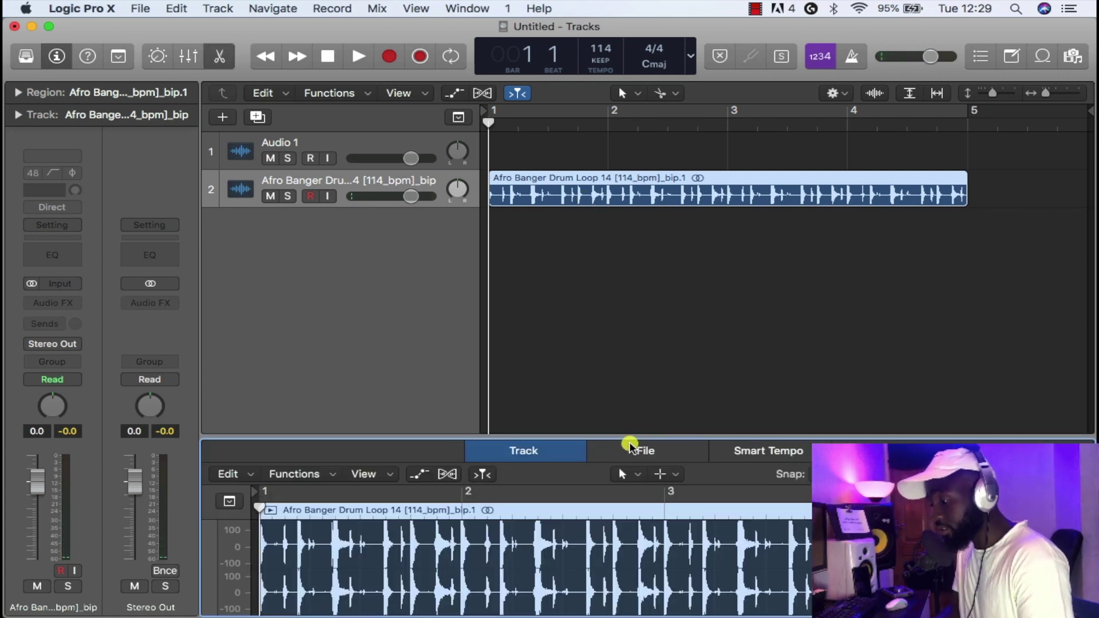
pyautogui.click(629, 446)
pyautogui.click(373, 474)
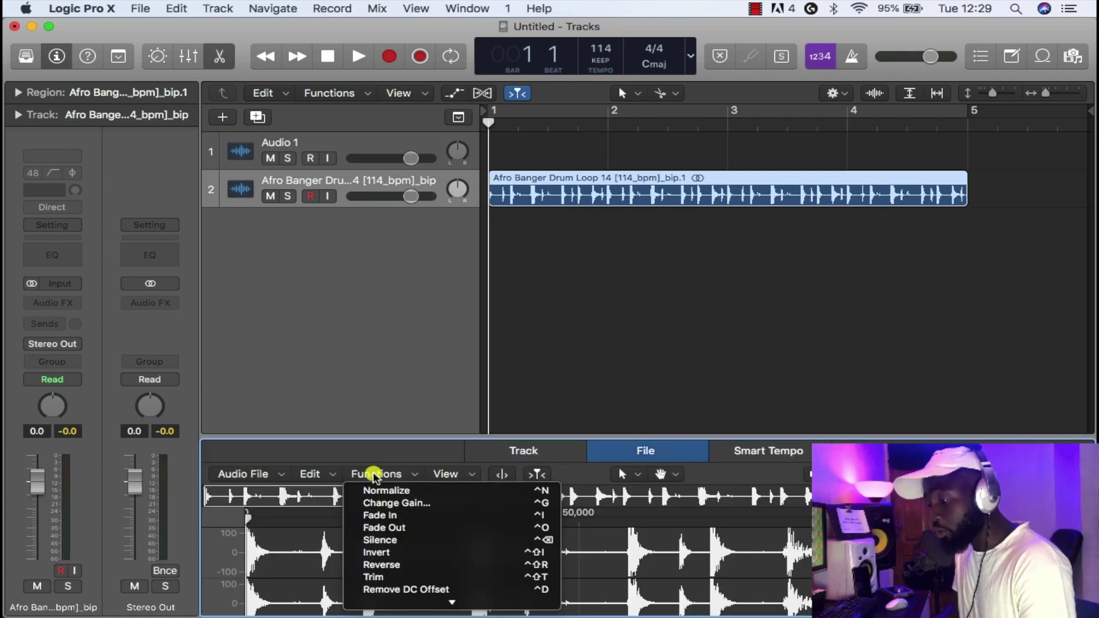
pyautogui.moveTo(405, 603)
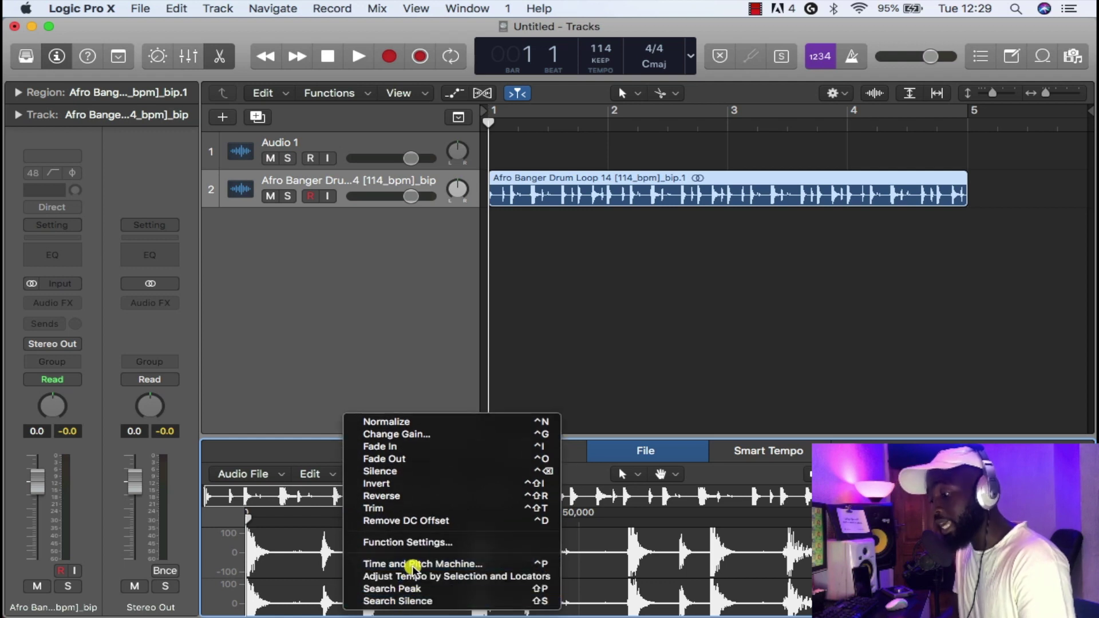
pyautogui.click(413, 565)
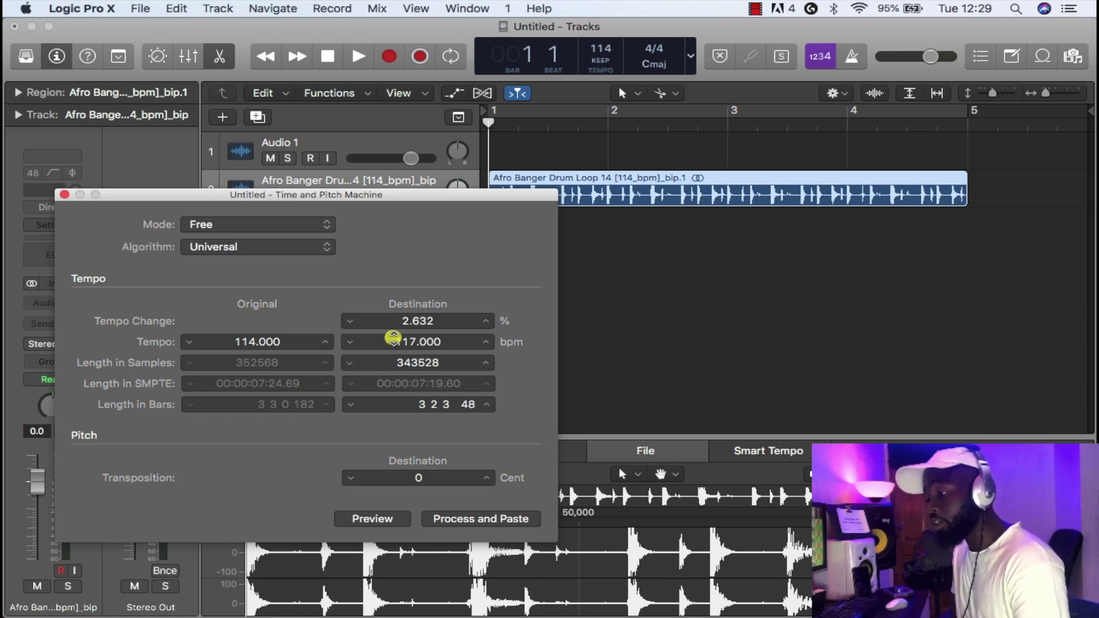
pyautogui.doubleClick(405, 342)
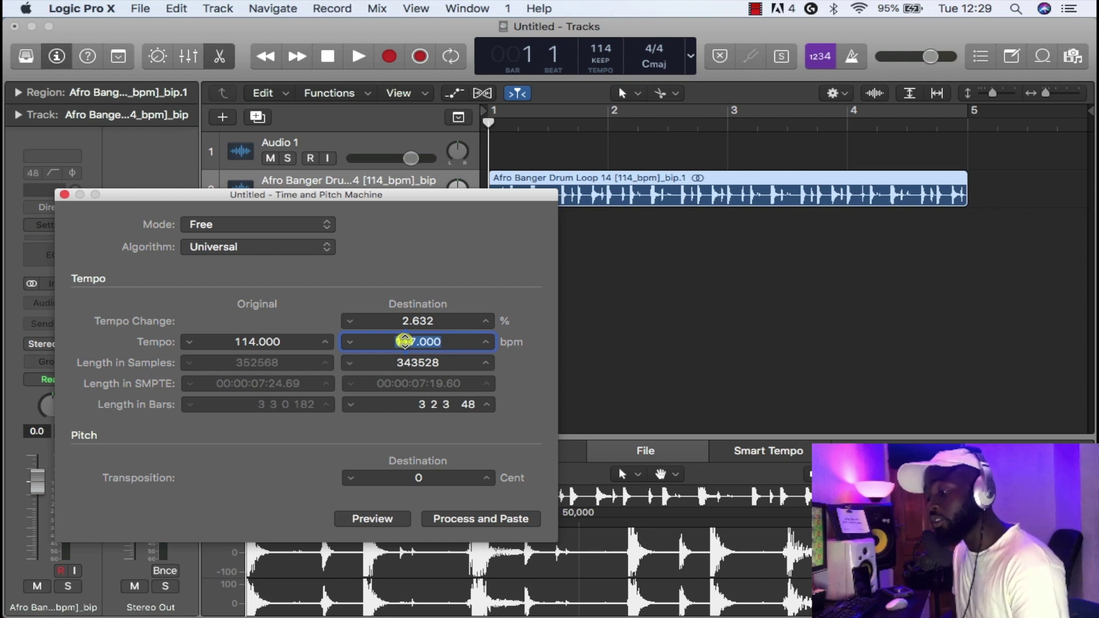
pyautogui.write('116')
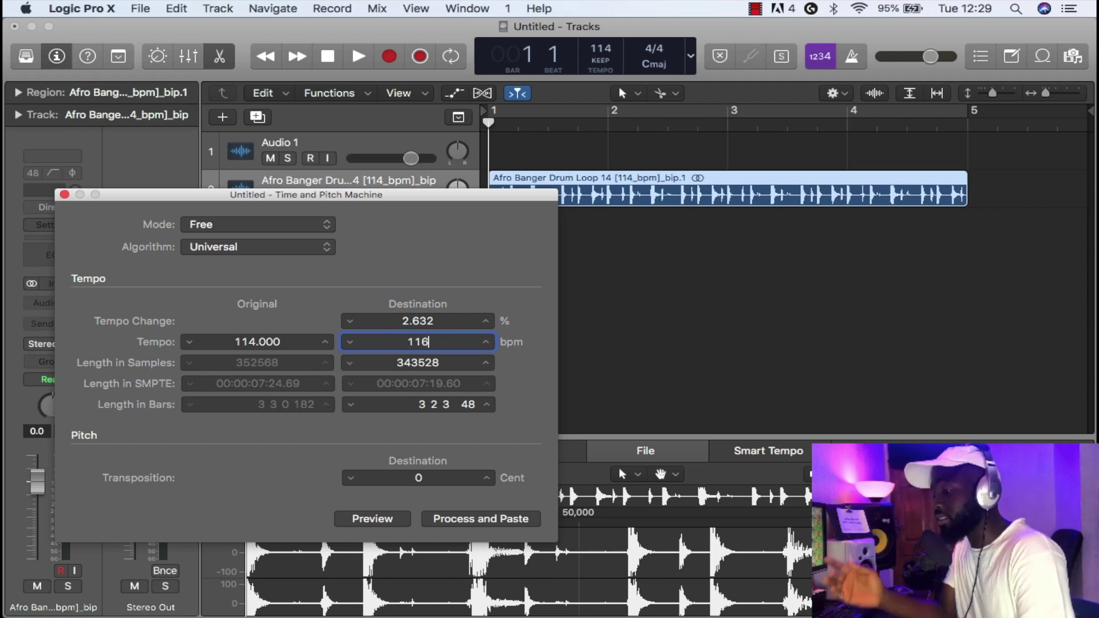
pyautogui.click(483, 521)
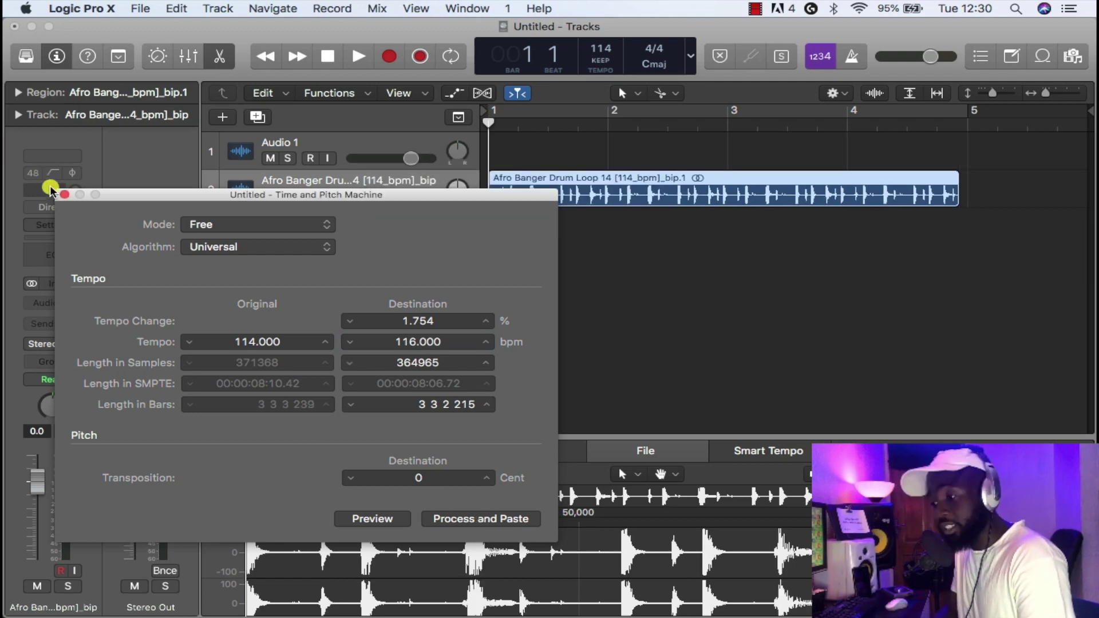
pyautogui.click(64, 194)
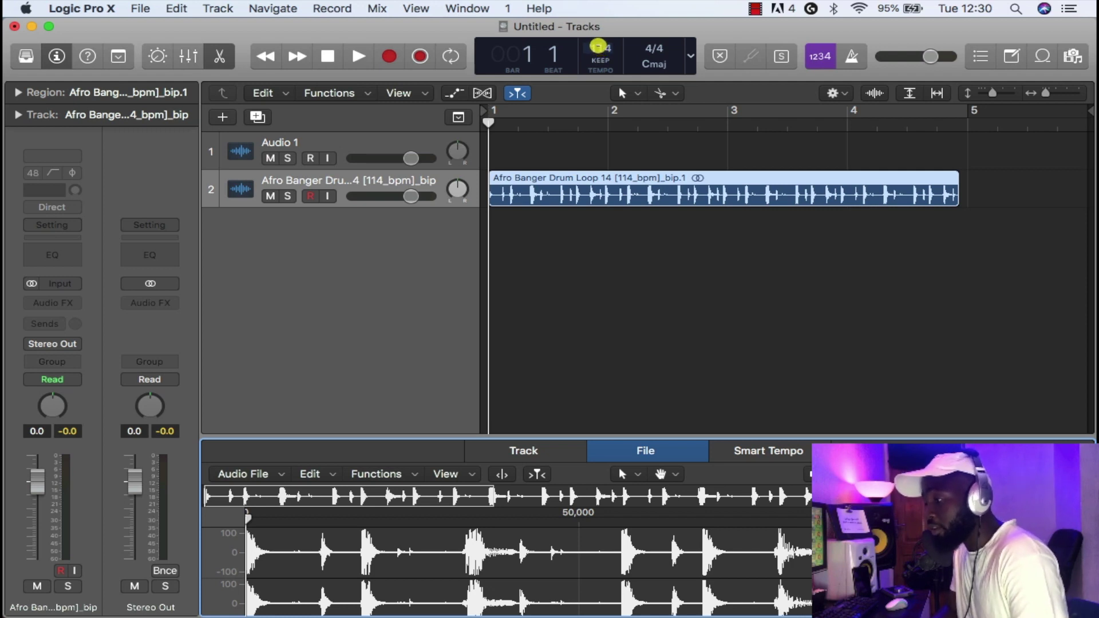
# - Set the project tempo to 116 bpm and play back the stretched loop with the cycle range shortened to bar 1
pyautogui.moveTo(597, 46); pyautogui.dragTo(595, 41)
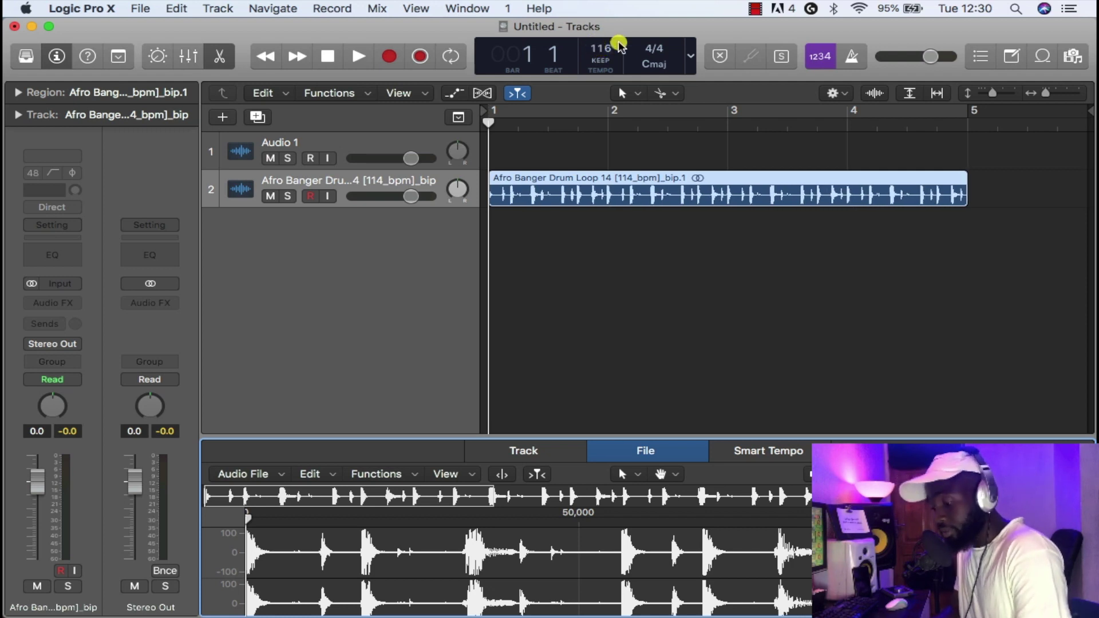
pyautogui.click(925, 107)
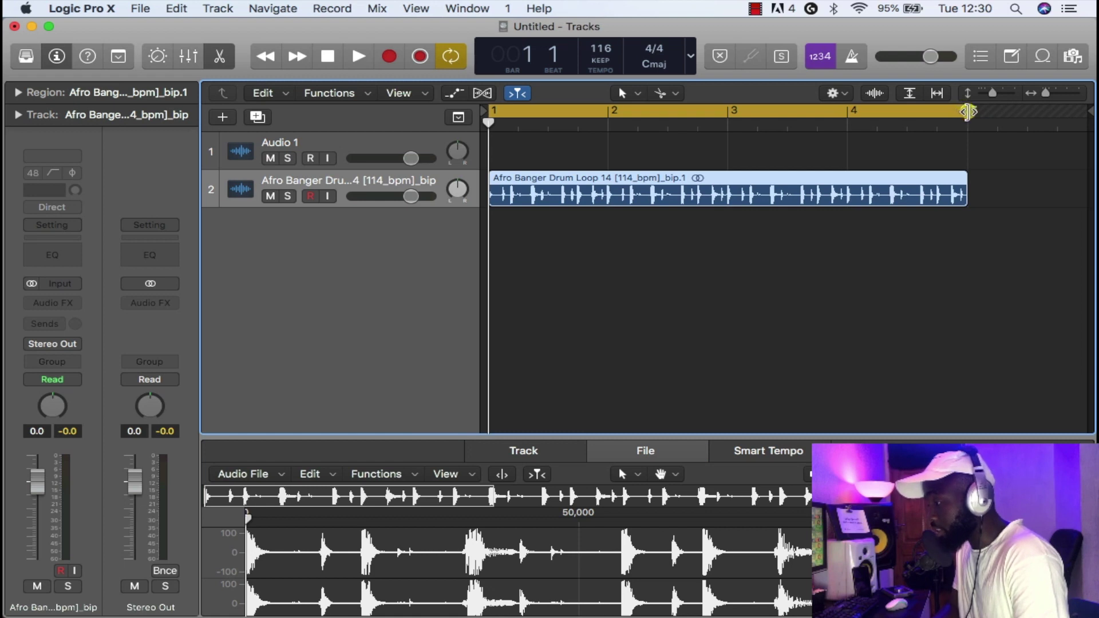
pyautogui.moveTo(967, 111); pyautogui.dragTo(606, 114)
pyautogui.press('space')
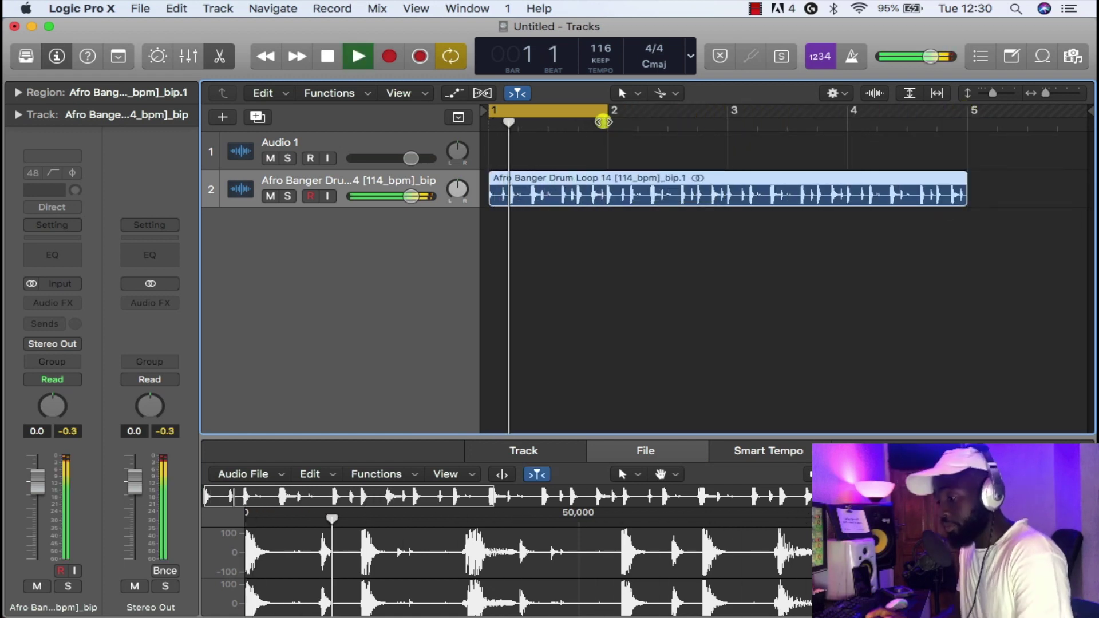
# - Stop playback, turn off cycle mode, close the audio editor, and select the stretched region
pyautogui.press('space')
pyautogui.press('c')
pyautogui.press('e')
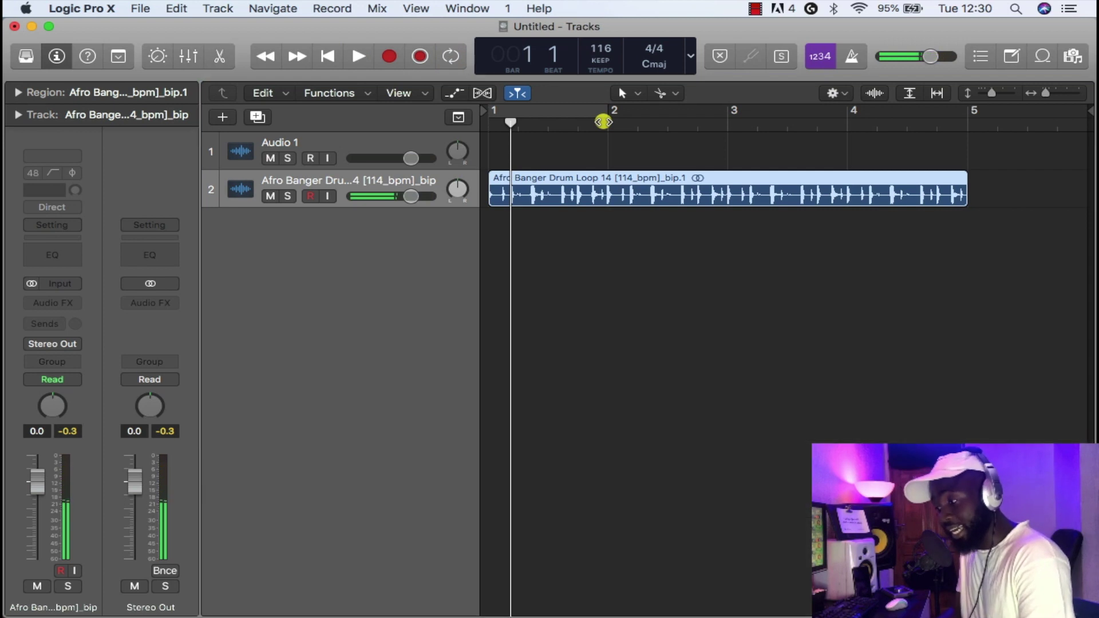
pyautogui.click(601, 265)
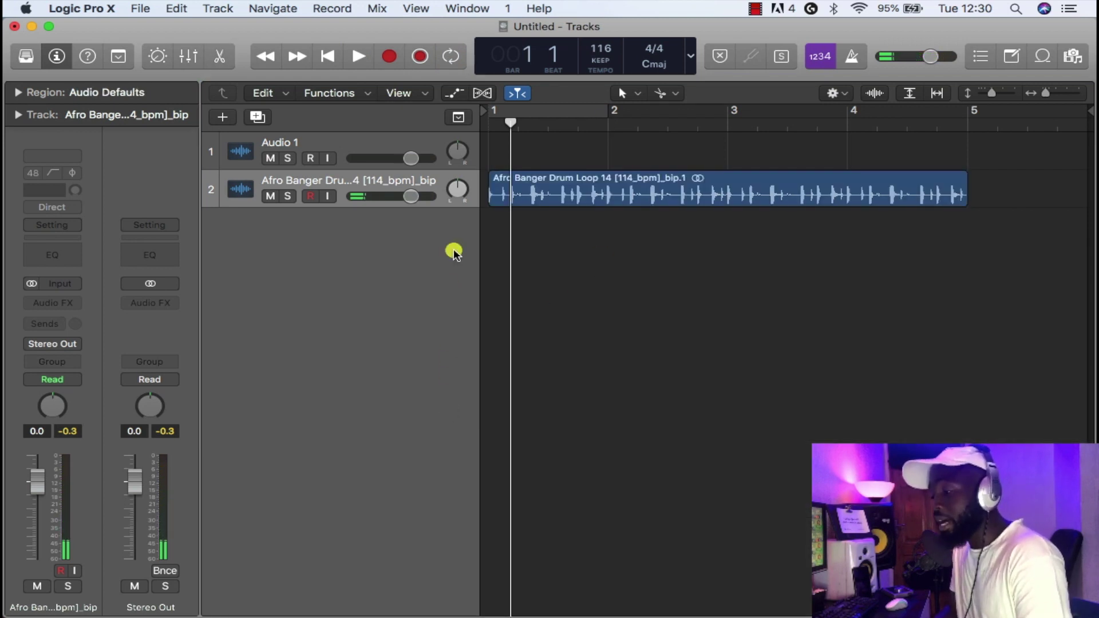
pyautogui.click(559, 185)
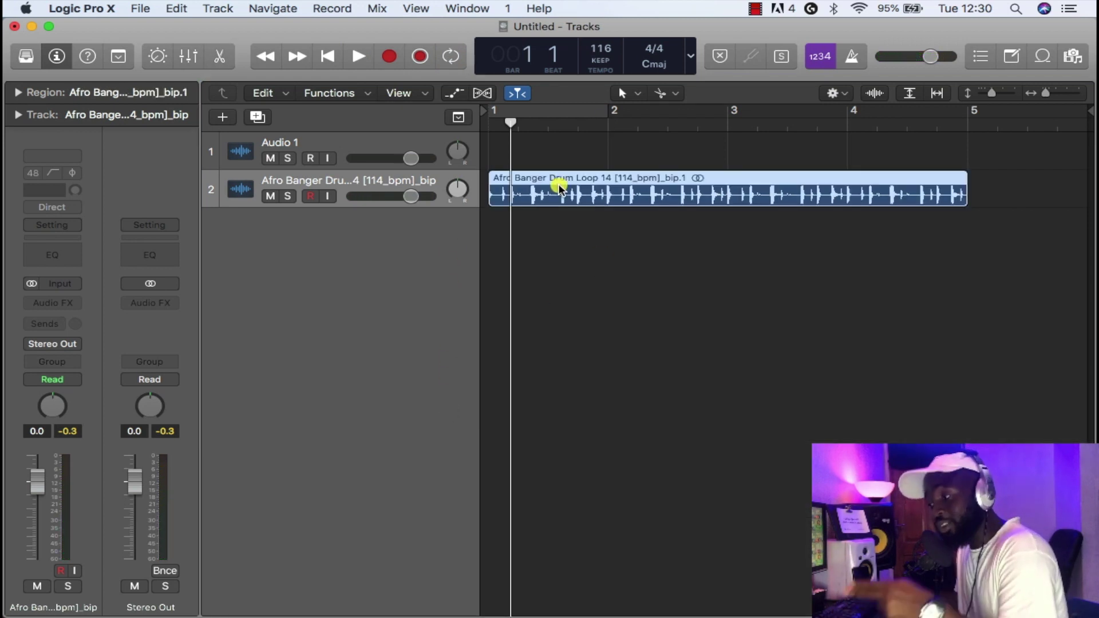
# - Start a new project, discarding the current one without saving, and create one audio track with Input 1
pyautogui.click(140, 8)
pyautogui.click(162, 26)
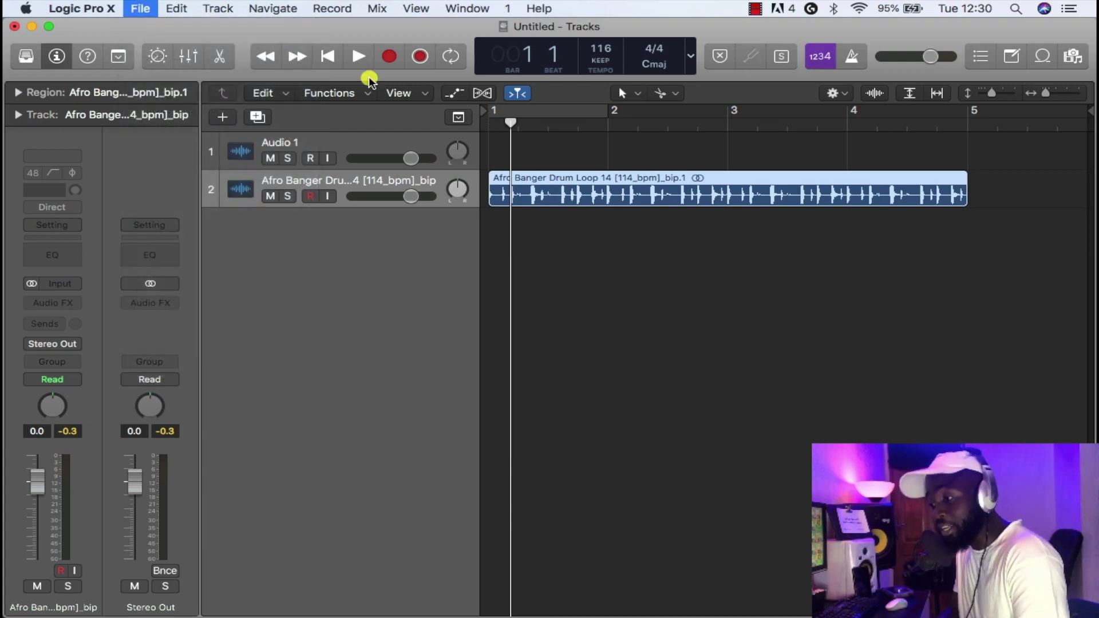
pyautogui.click(681, 231)
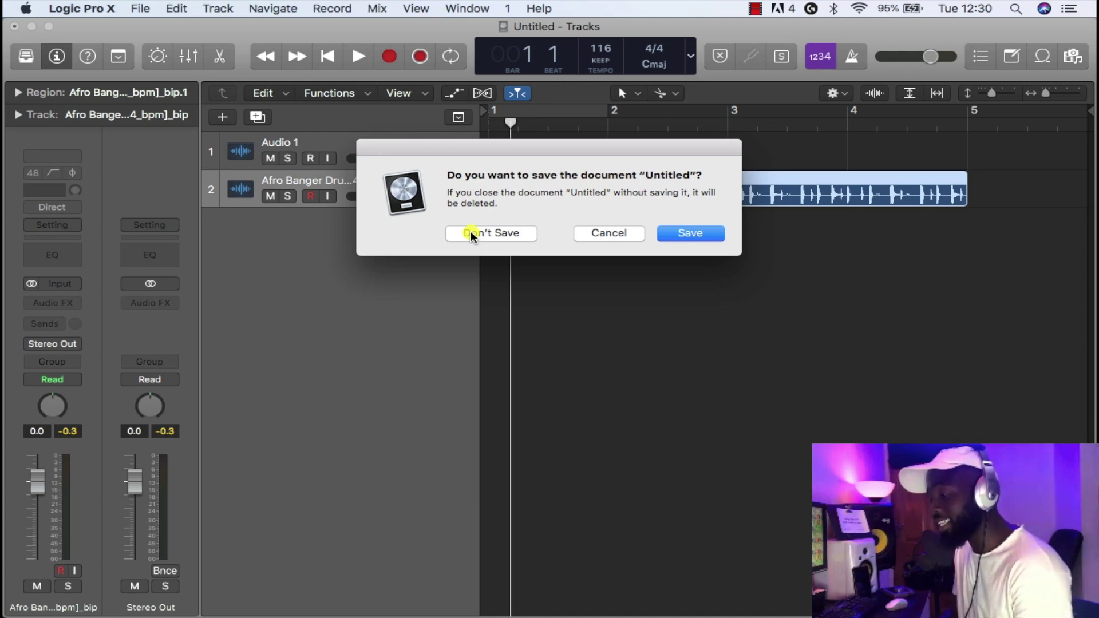
pyautogui.click(471, 235)
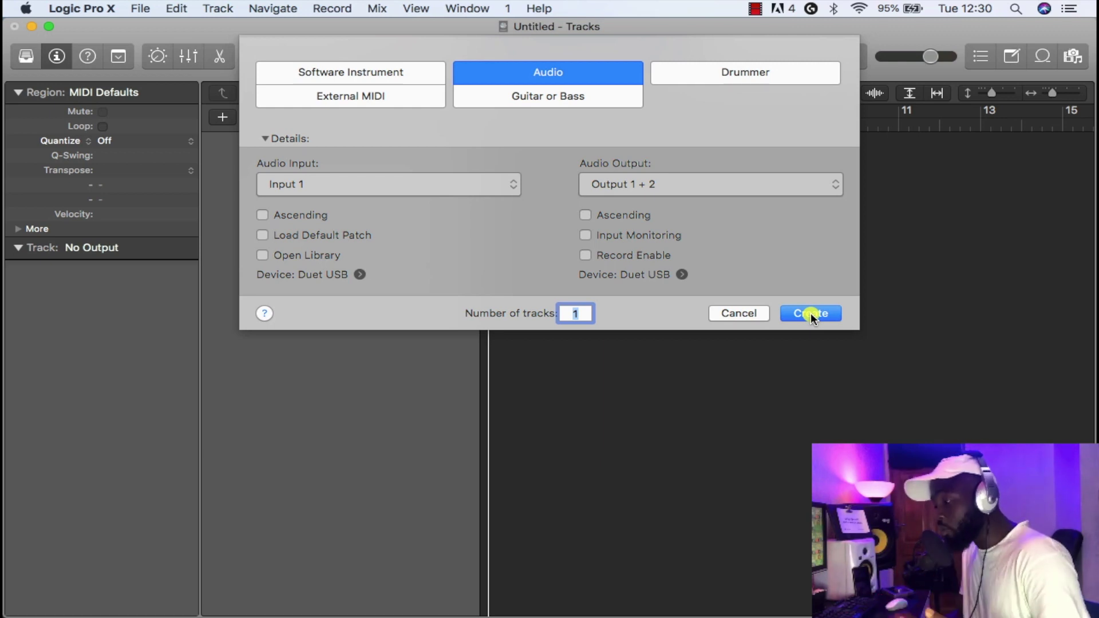
pyautogui.click(811, 314)
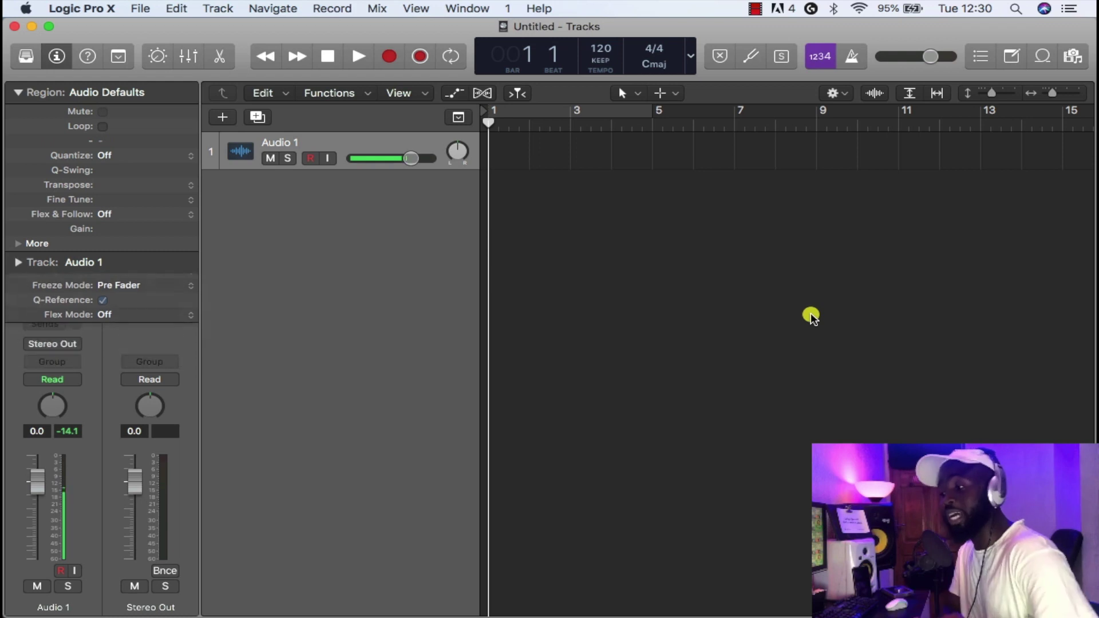
# - Switch to Finder and add the Afro Banger 114 bpm drum loop from the Desktop at bar 1, importing its tempo information
pyautogui.moveTo(206, 614)
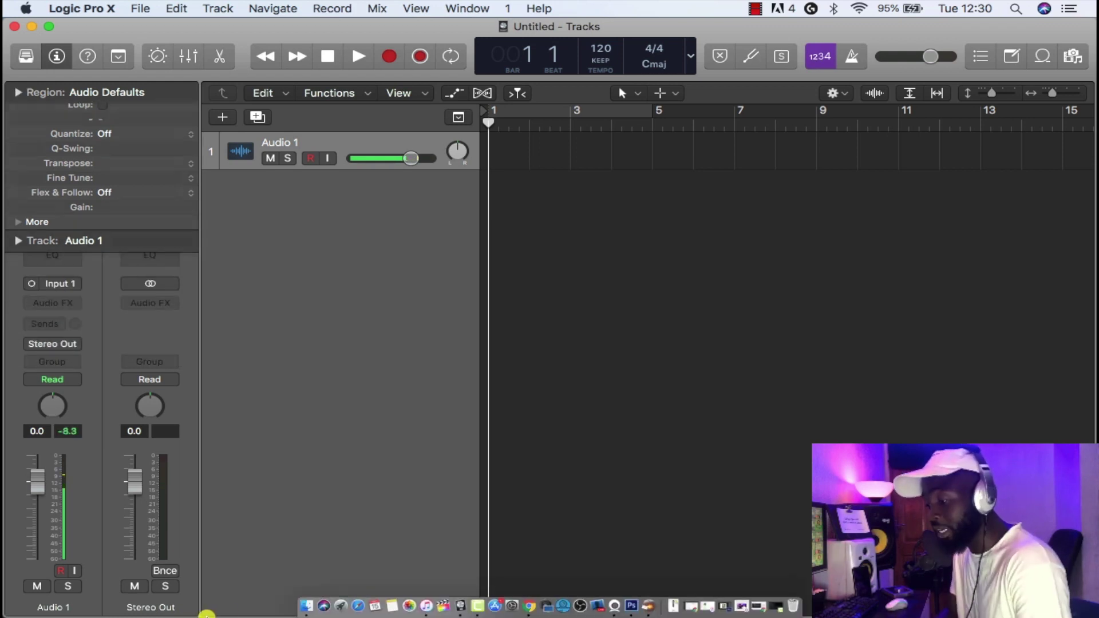
pyautogui.click(307, 595)
pyautogui.moveTo(507, 345); pyautogui.dragTo(520, 387)
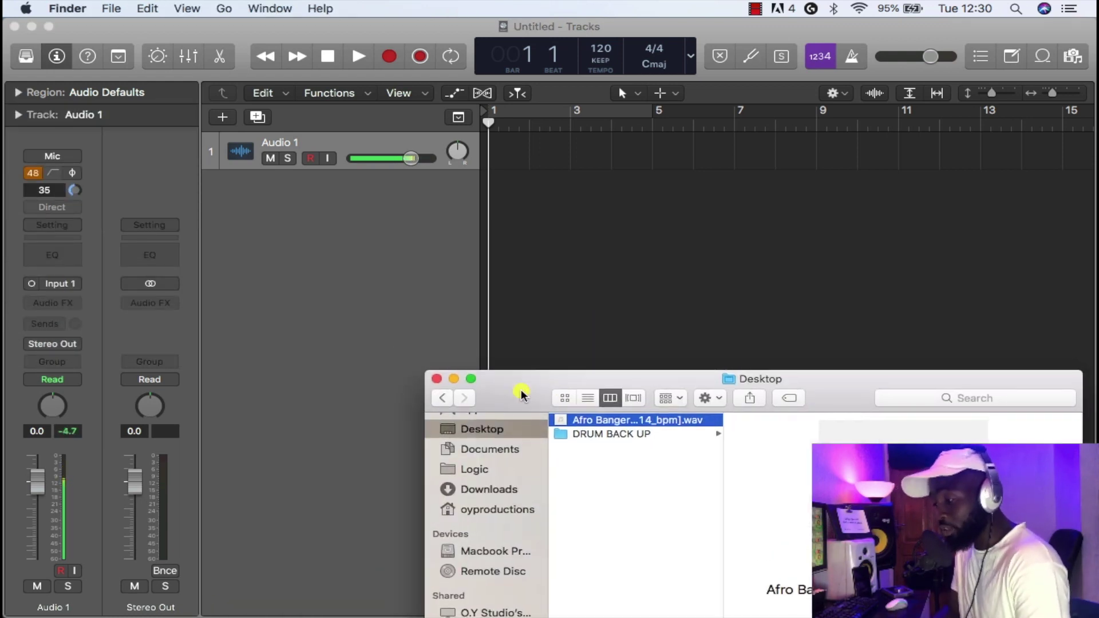
pyautogui.moveTo(621, 422); pyautogui.dragTo(487, 211)
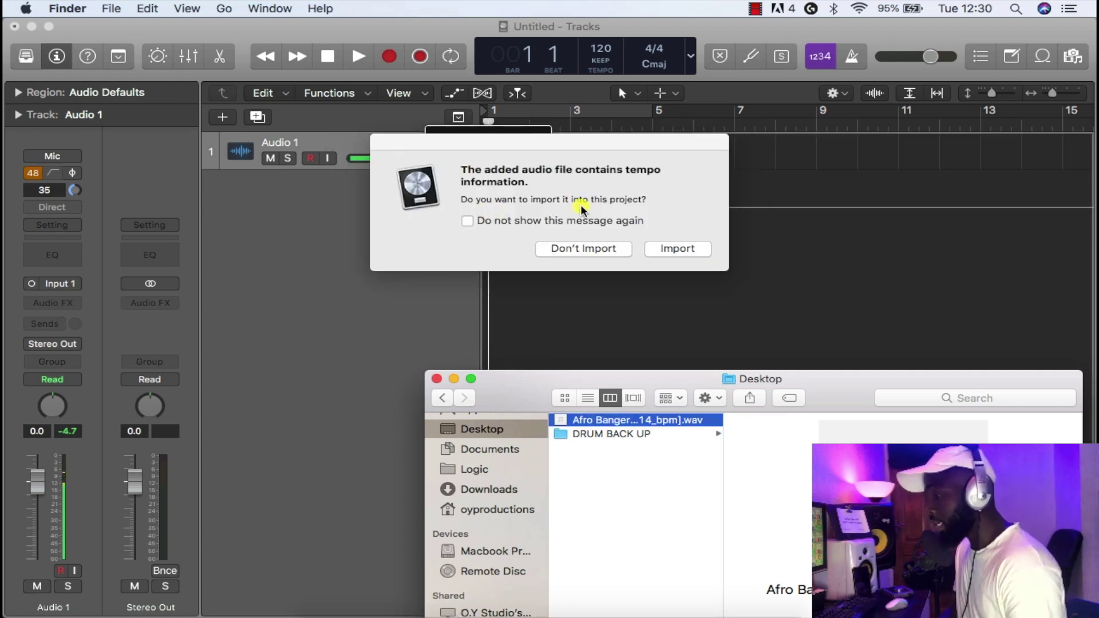
pyautogui.click(677, 249)
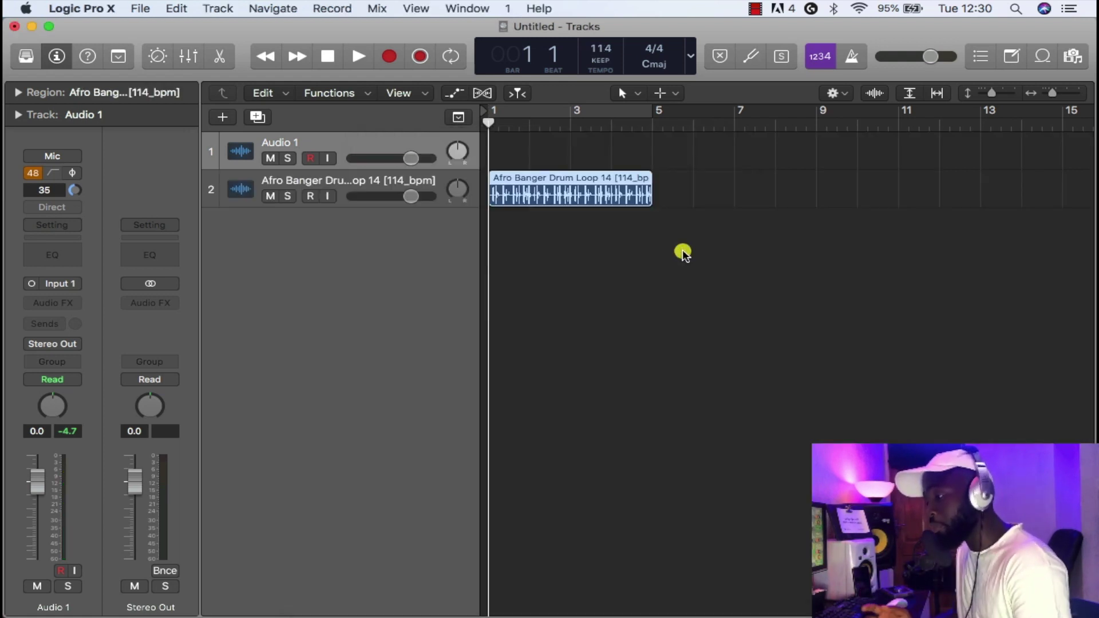
# - Play back the original loop with the cycle range set to bar 1, then stop, return to the start and turn off cycle mode
pyautogui.press('c')
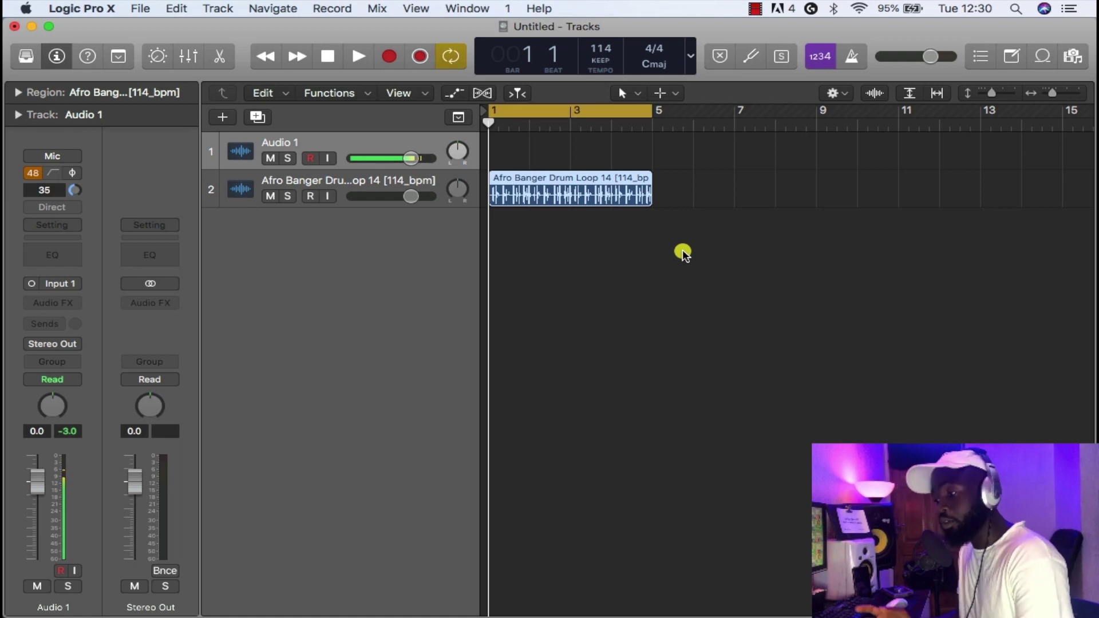
pyautogui.moveTo(648, 116); pyautogui.dragTo(527, 115)
pyautogui.press('space')
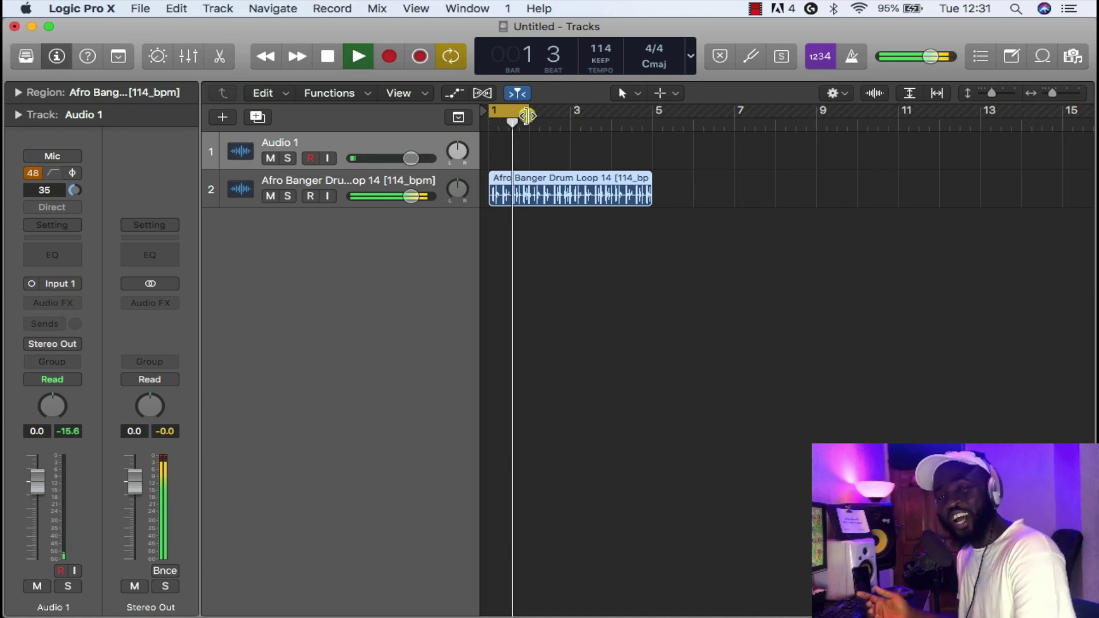
pyautogui.press('space')
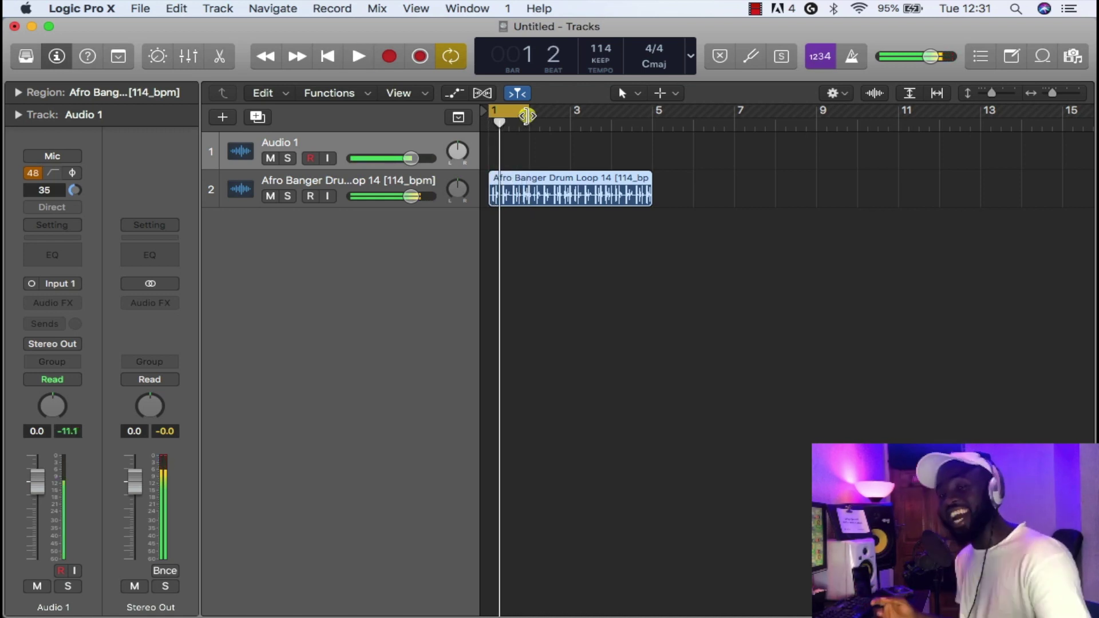
pyautogui.click(526, 115)
pyautogui.press('Return')
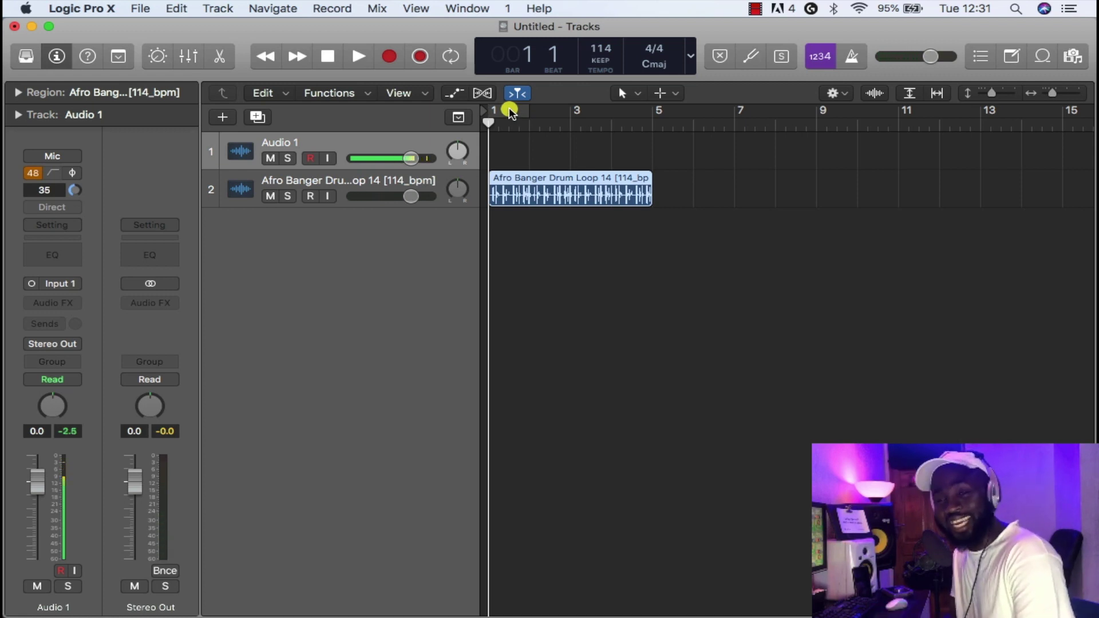
pyautogui.moveTo(510, 112); pyautogui.dragTo(646, 136)
pyautogui.press('c')
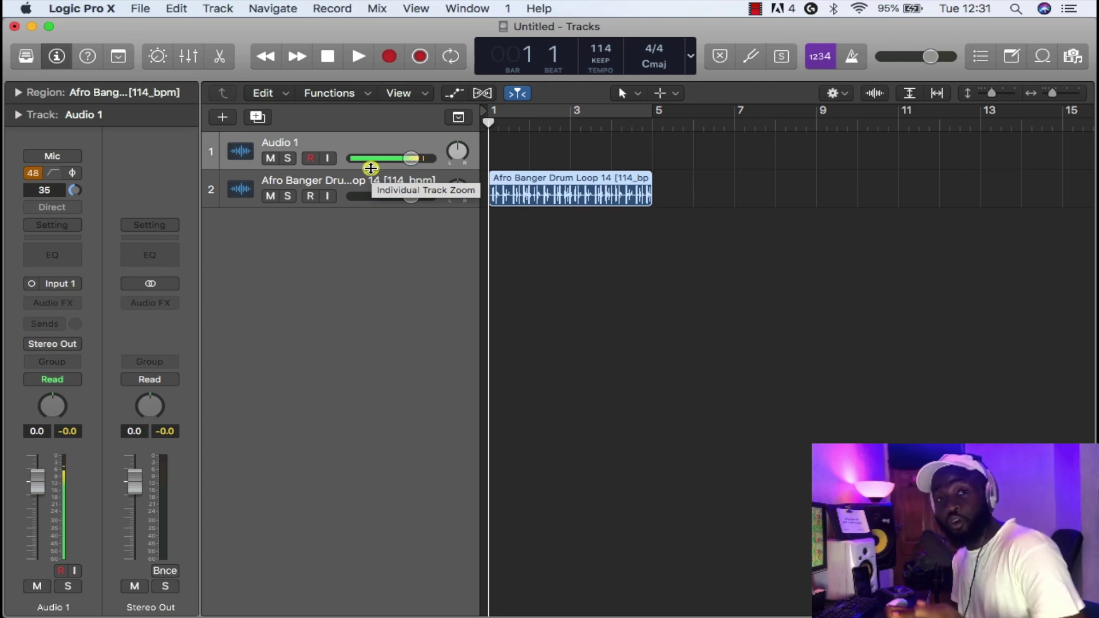
# - Open the original loop in the Time and Pitch Machine to view its tempo settings, and close it without processing
pyautogui.click(344, 182)
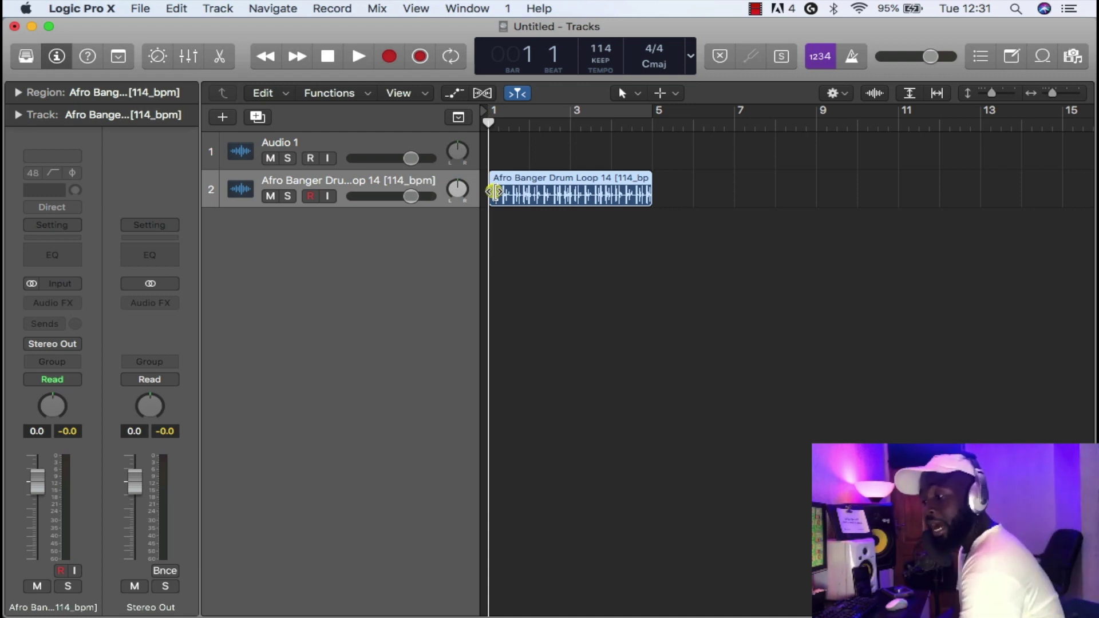
pyautogui.doubleClick(542, 195)
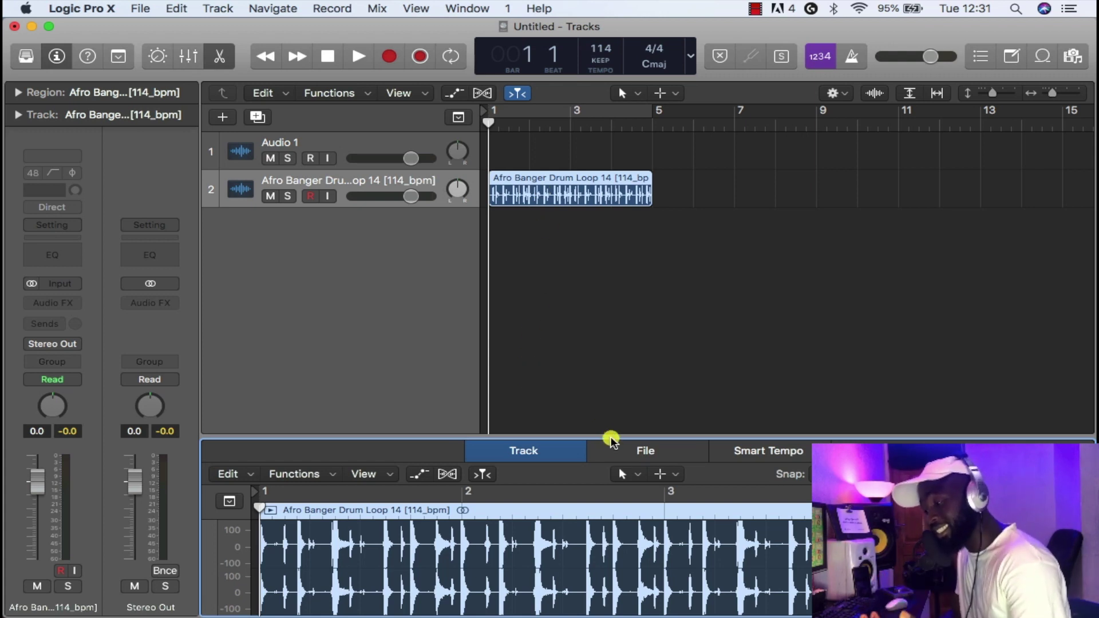
pyautogui.click(616, 451)
pyautogui.click(394, 473)
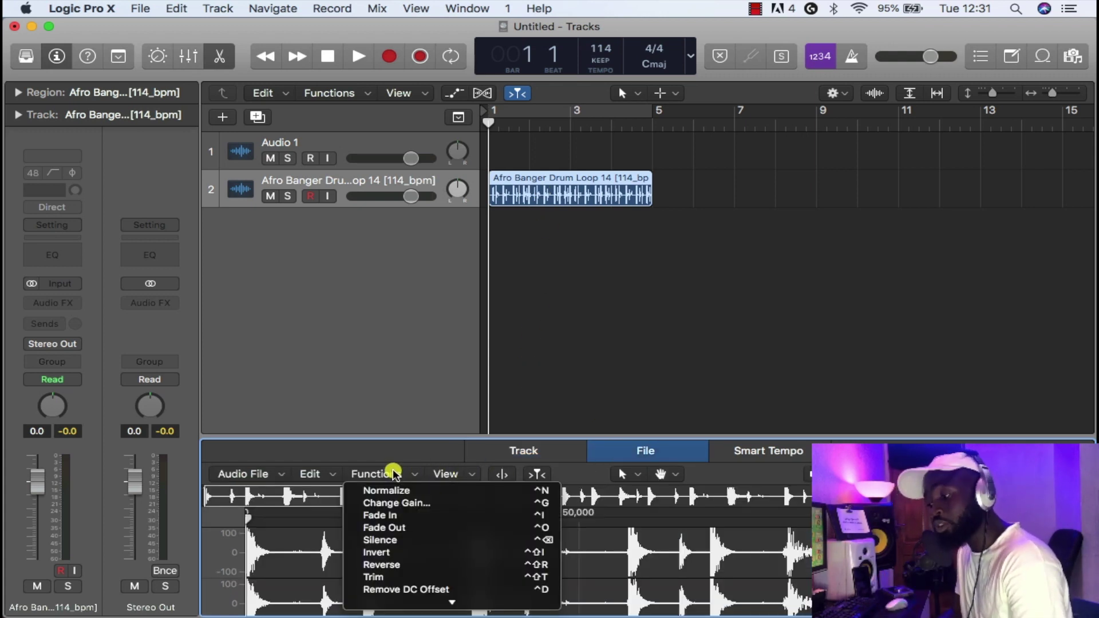
pyautogui.click(422, 564)
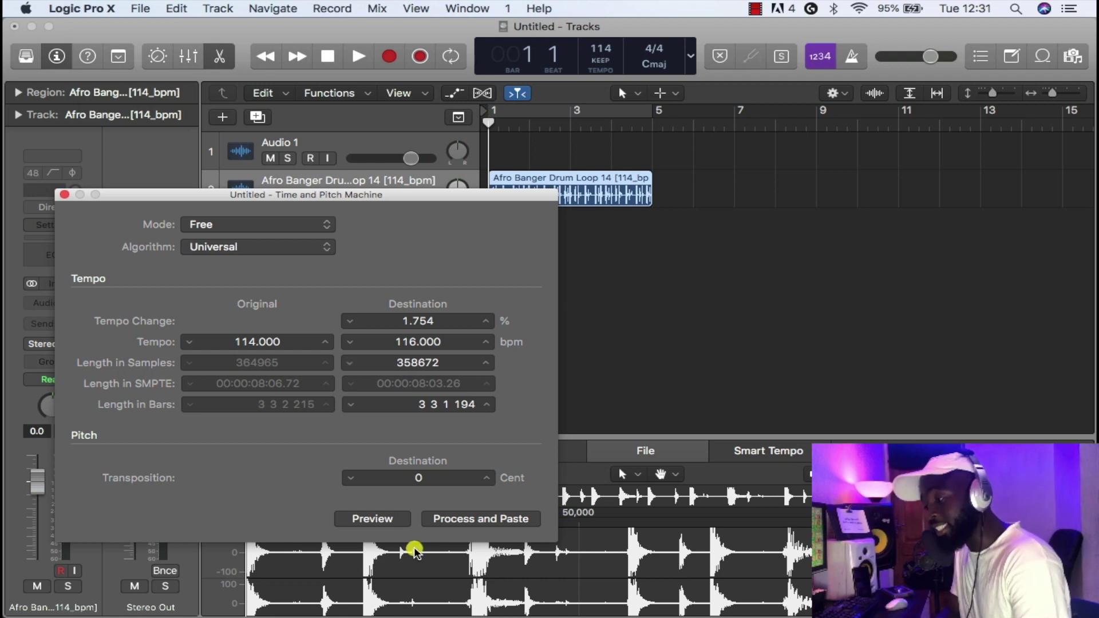
pyautogui.click(65, 194)
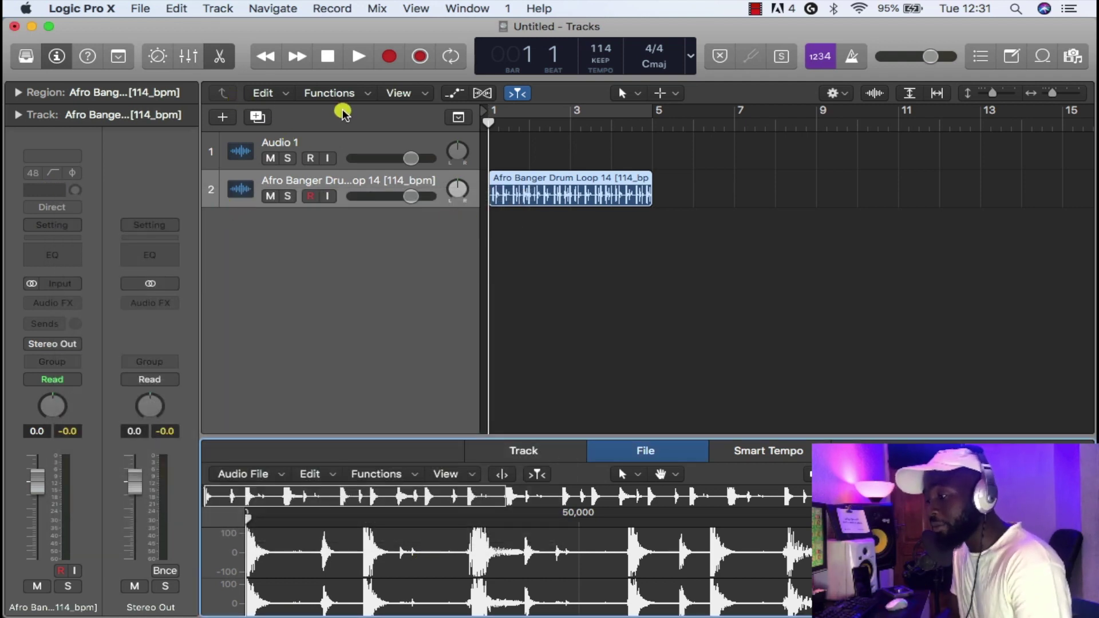
# - Display the global tracks to view the project's tempo track, and briefly open and close the mixer
pyautogui.click(458, 114)
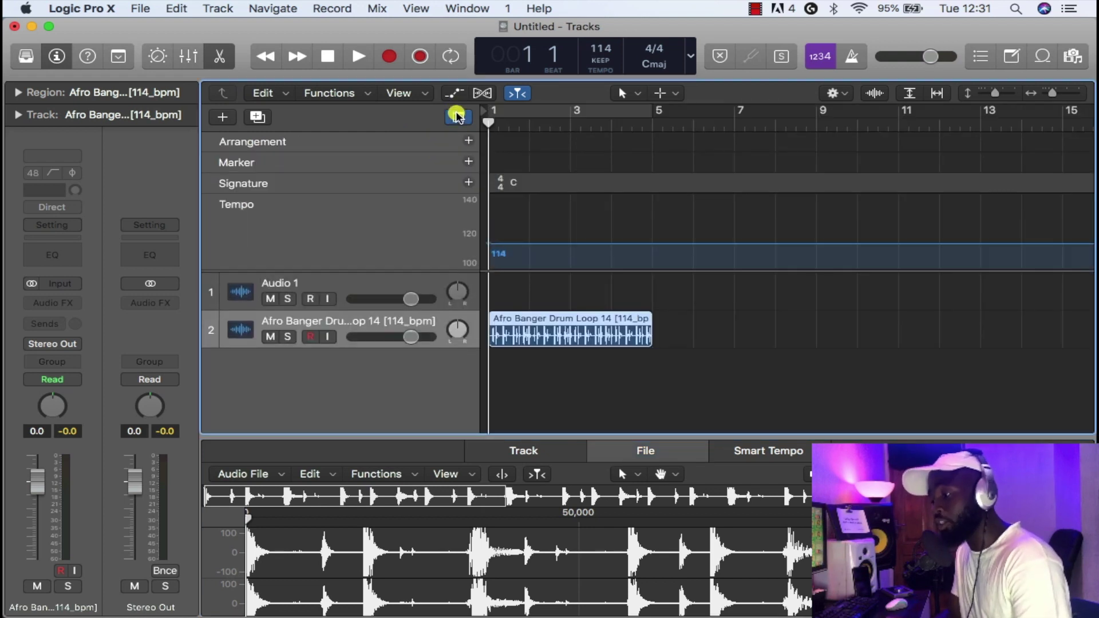
pyautogui.hscroll(3, 617, 262)
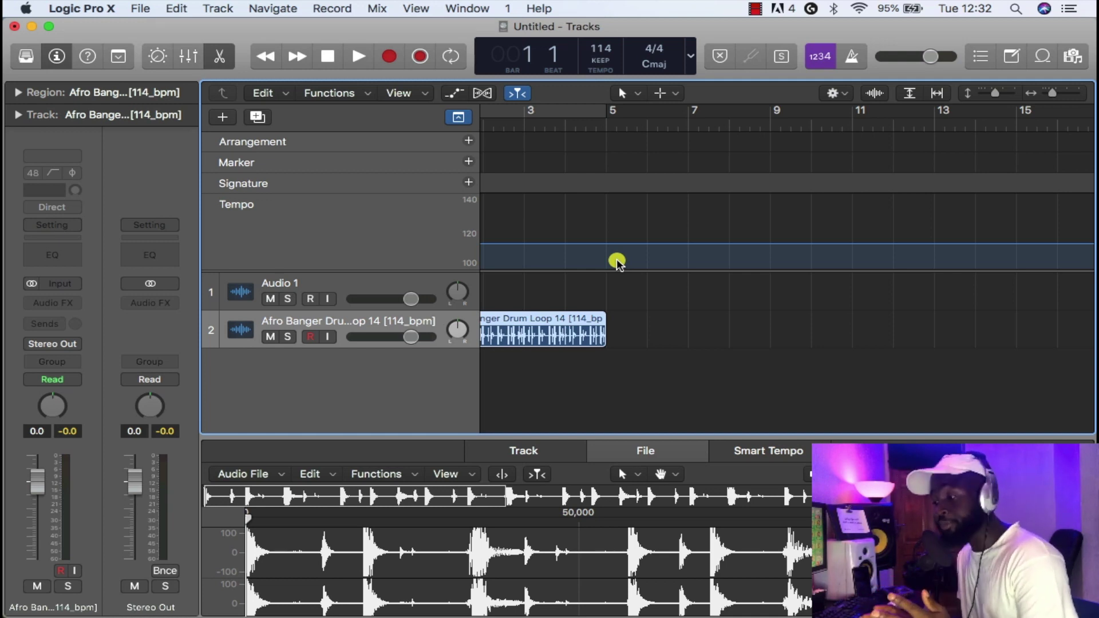
pyautogui.press('x')
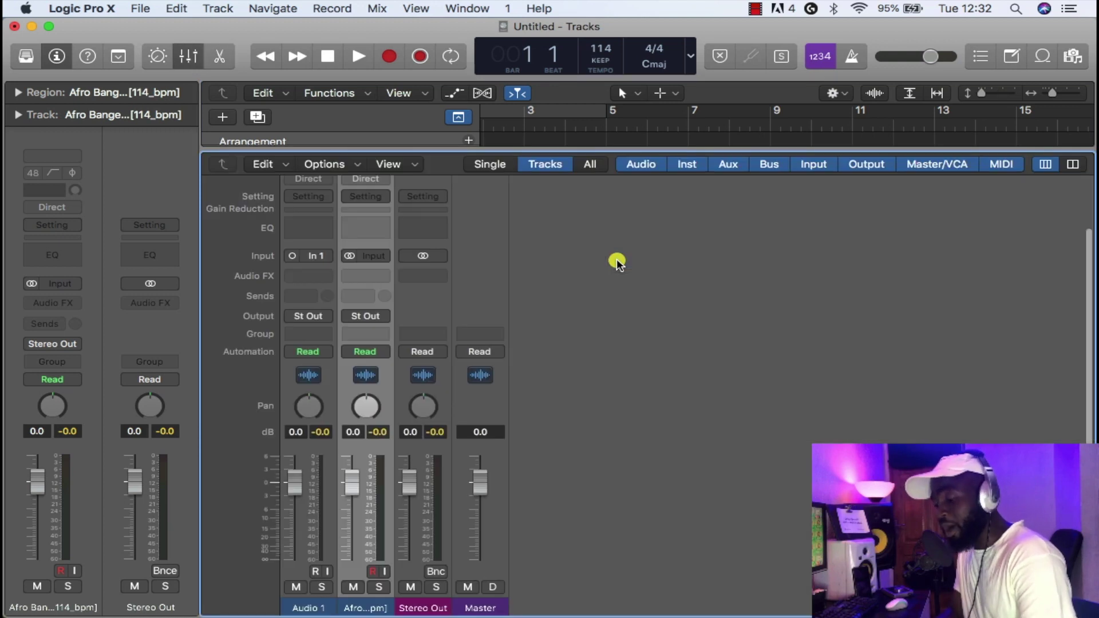
pyautogui.press('x')
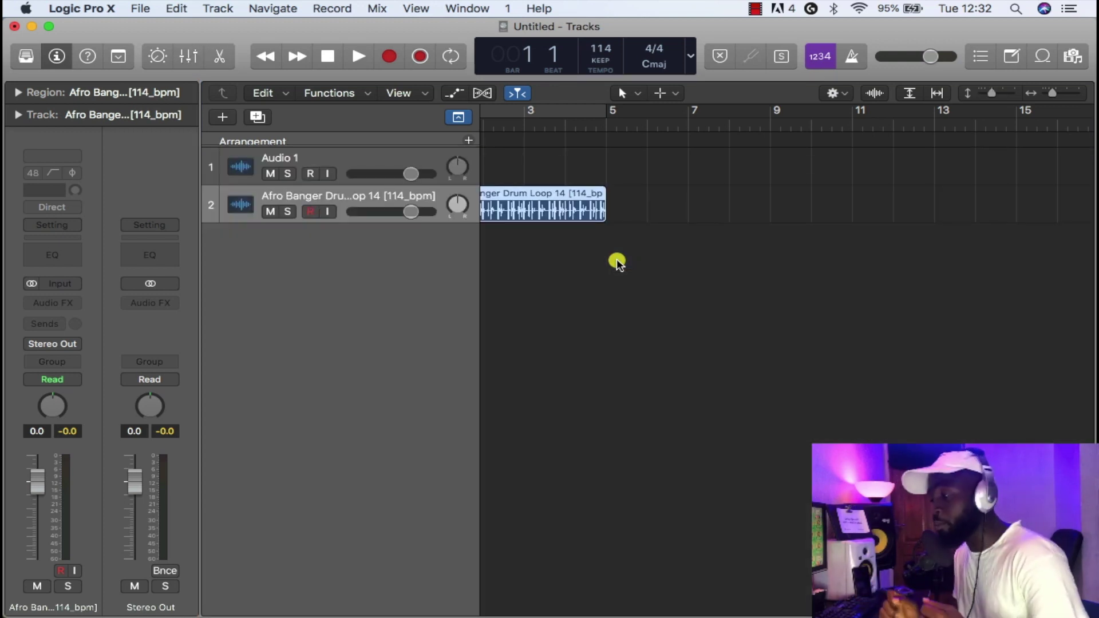
# - Show the volume automation of both tracks briefly, and hide it together with the global tracks
pyautogui.press('a')
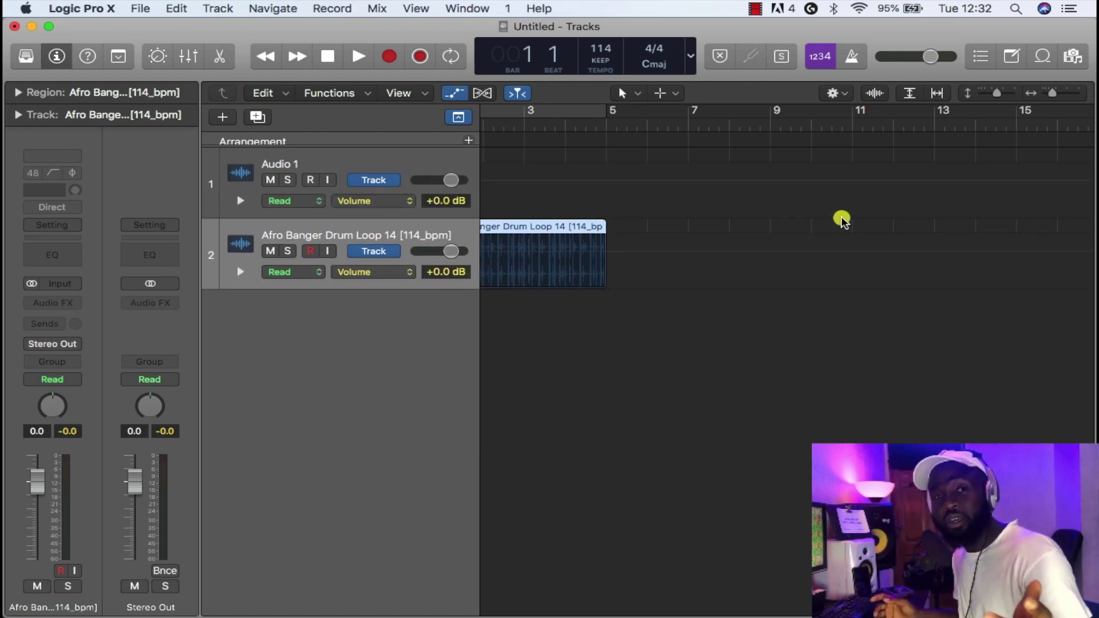
pyautogui.press('a')
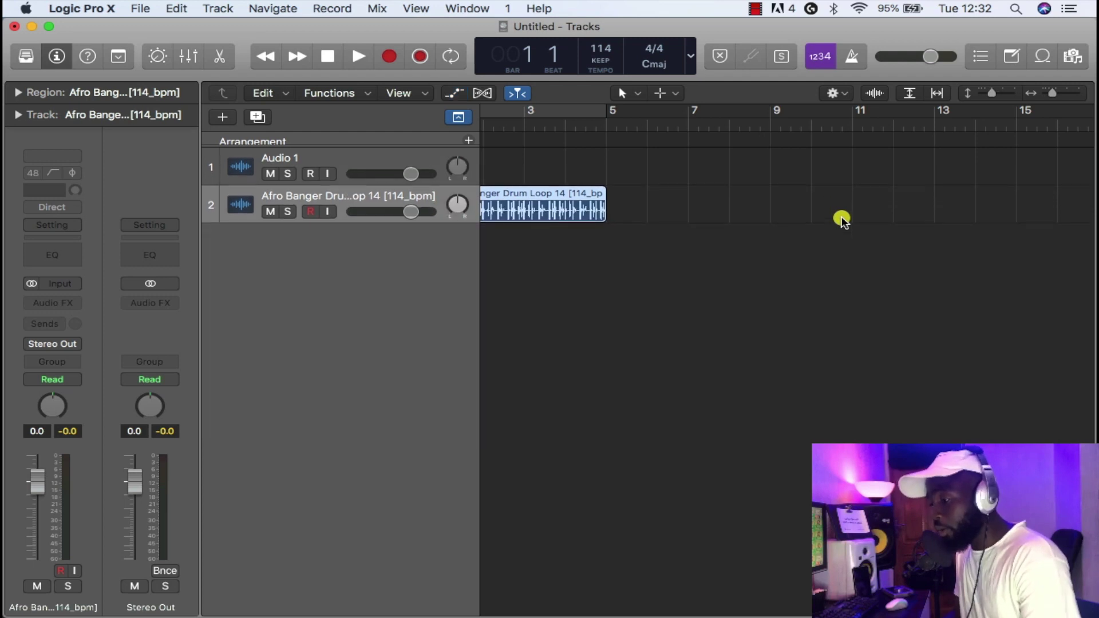
pyautogui.click(450, 117)
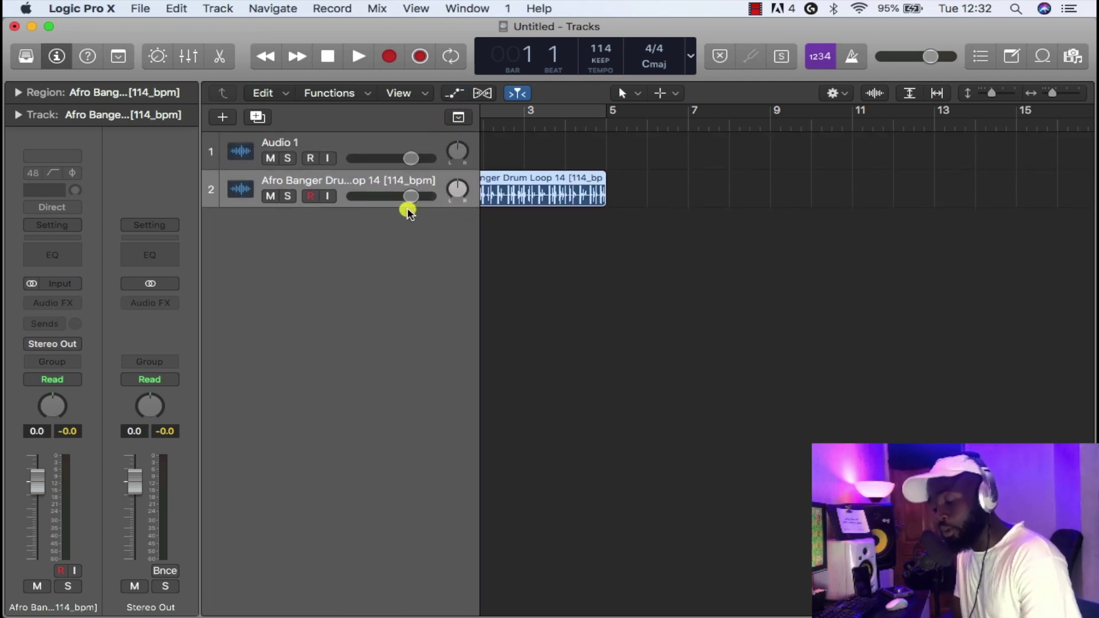
pyautogui.press('super+Left')
pyautogui.hscroll(-2, 407, 213)
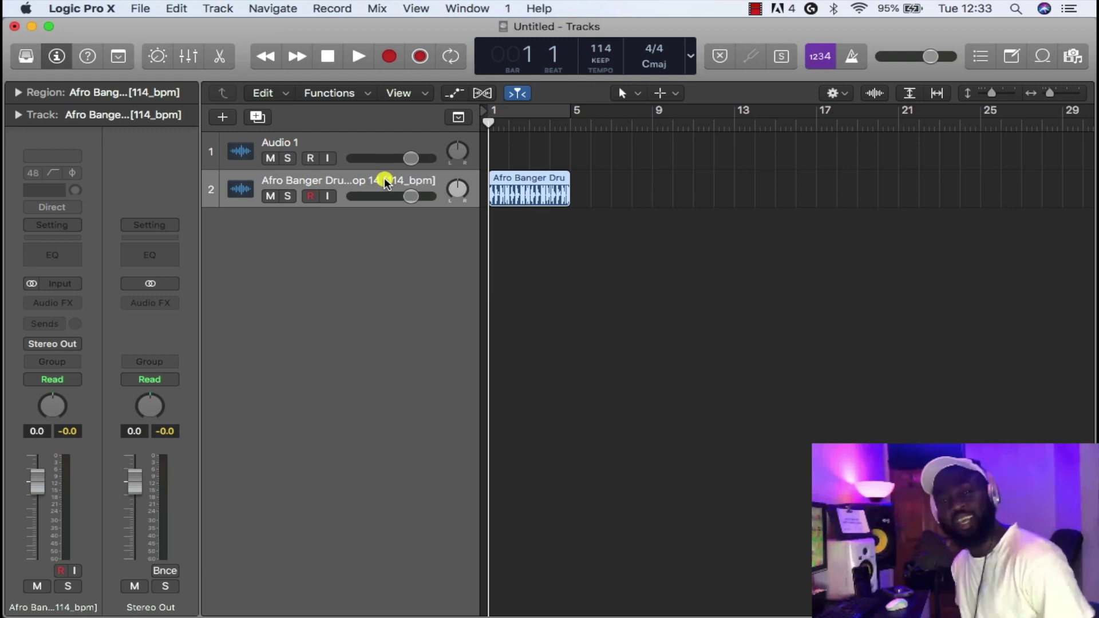
pyautogui.press('super+Right')
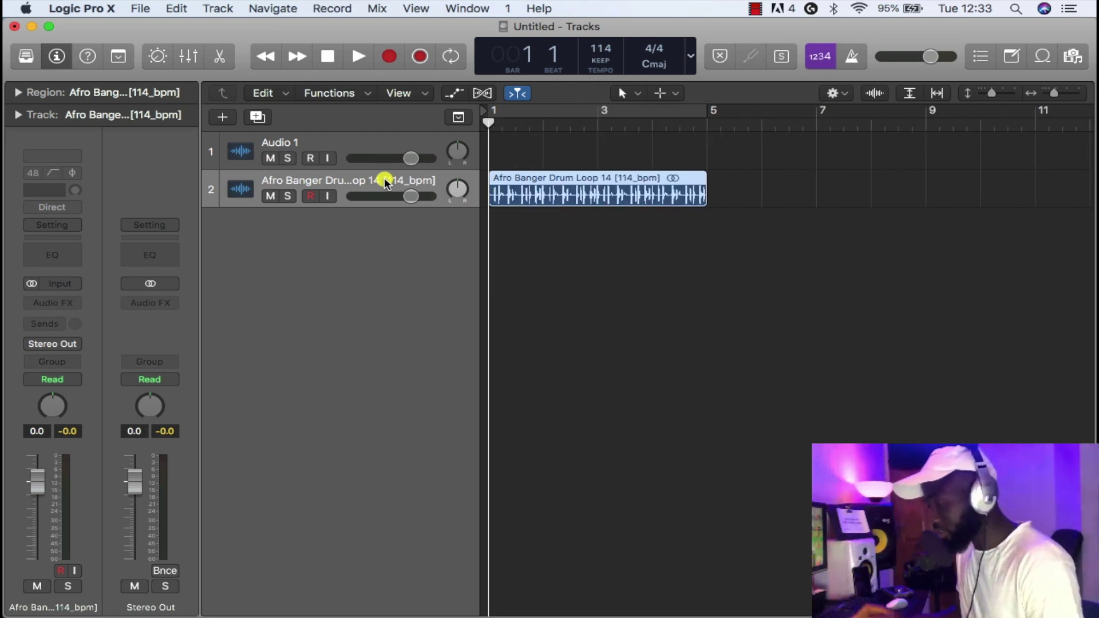